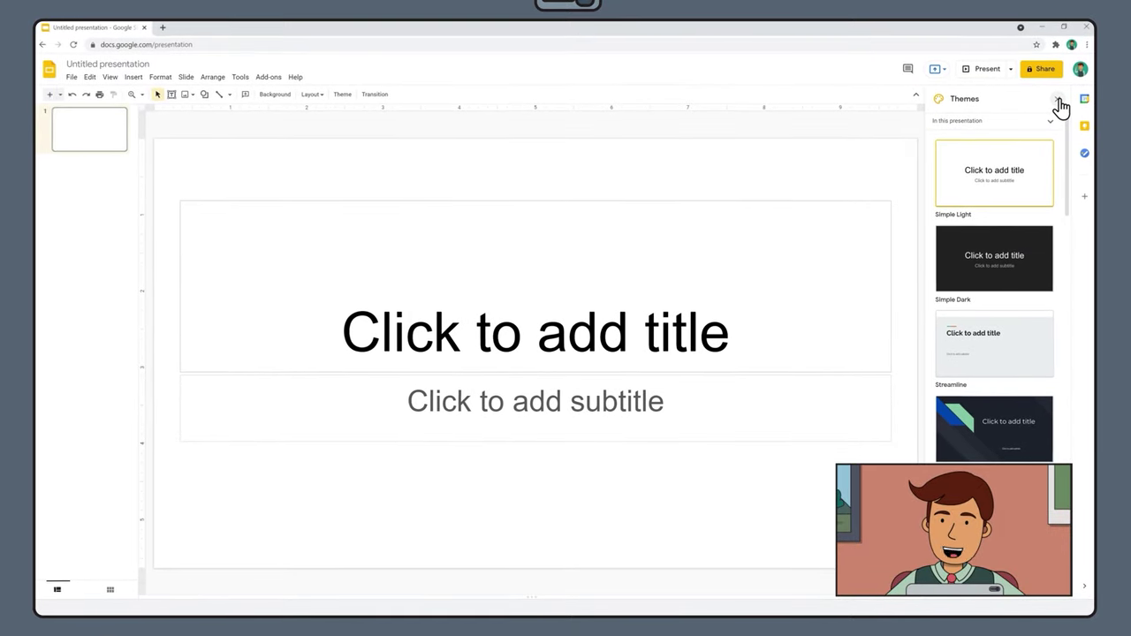
- Close the theme choices and rename the presentation "Comprehension Crossword - The Tale of Peter Rabbit"
{"action": "left_click", "coordinate": [1059, 99]}
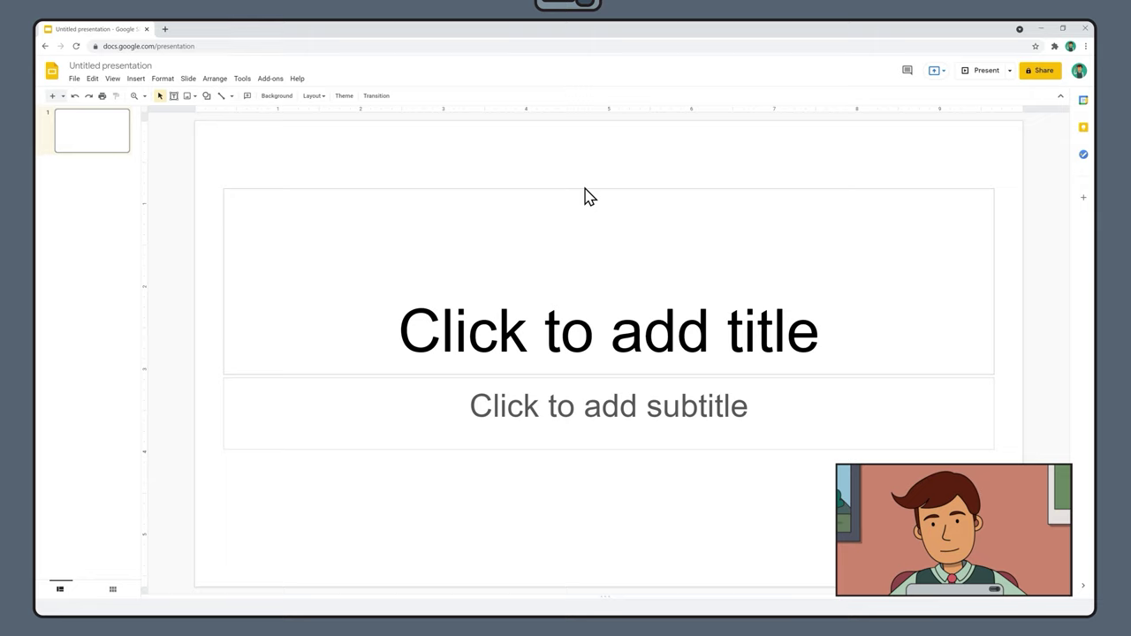
{"action": "left_click", "coordinate": [120, 65]}
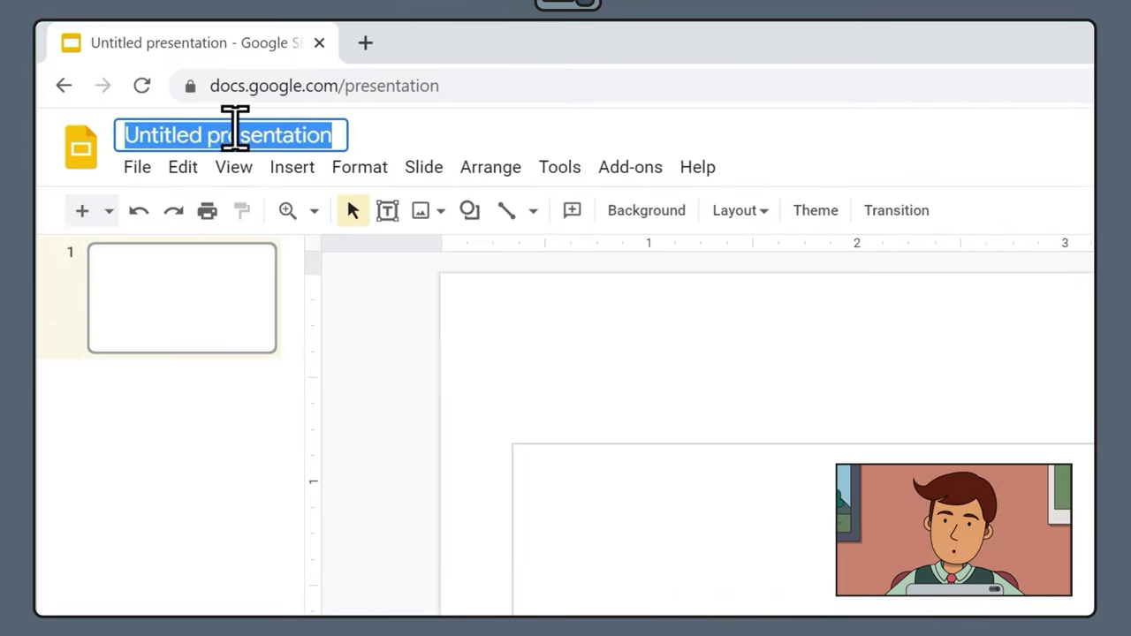
{"action": "type", "text": "Com"}
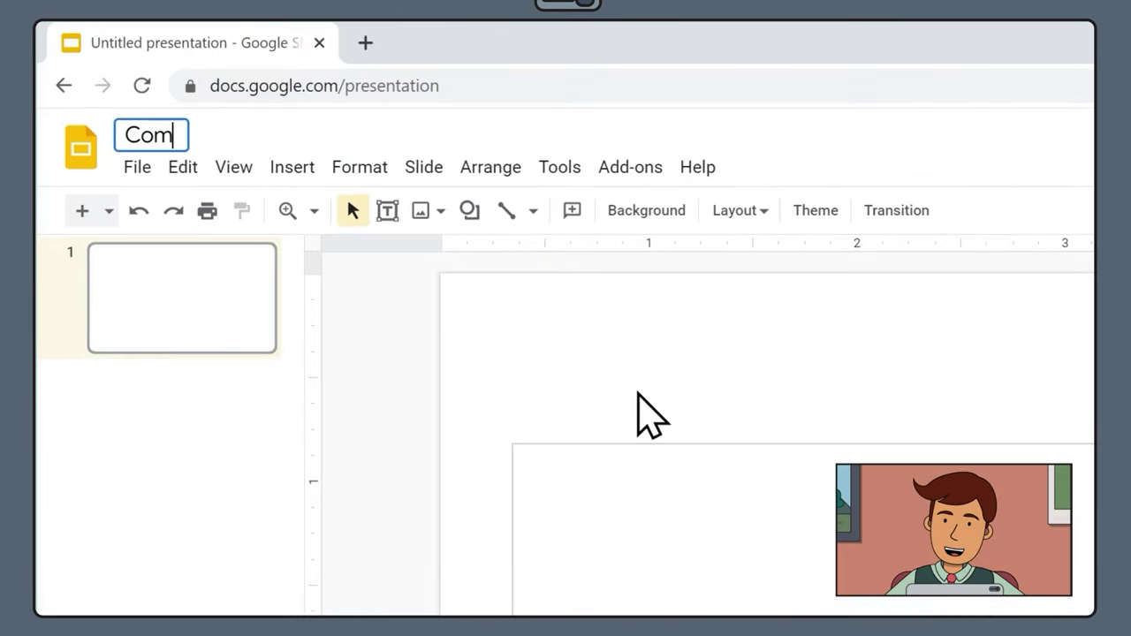
{"action": "type", "text": "prehensi"}
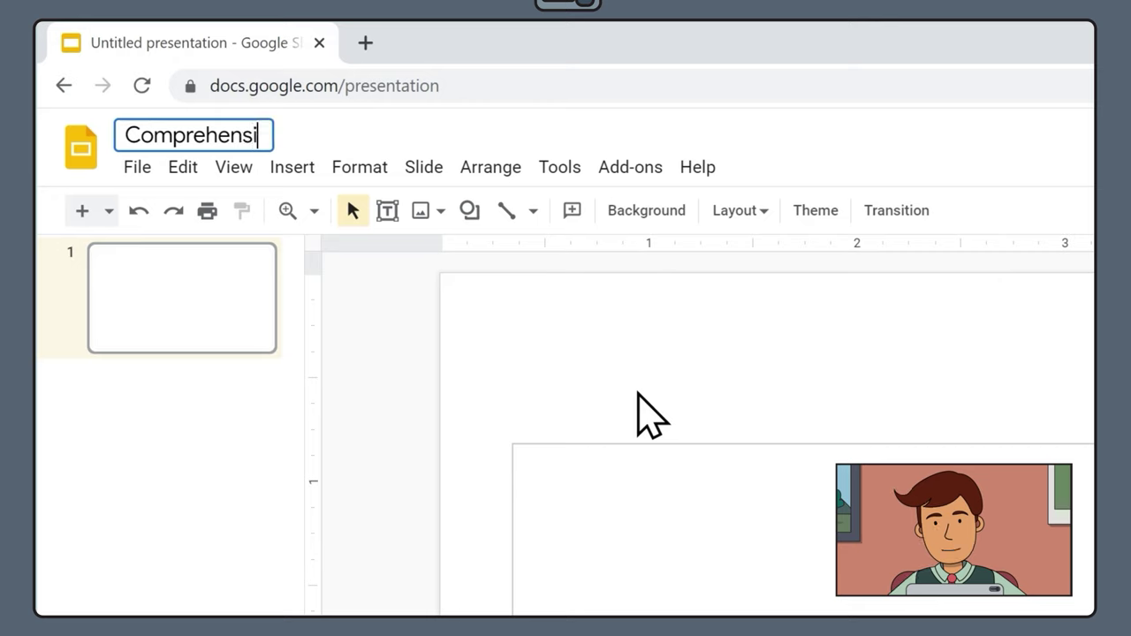
{"action": "type", "text": "on Crossword - The Tale of "}
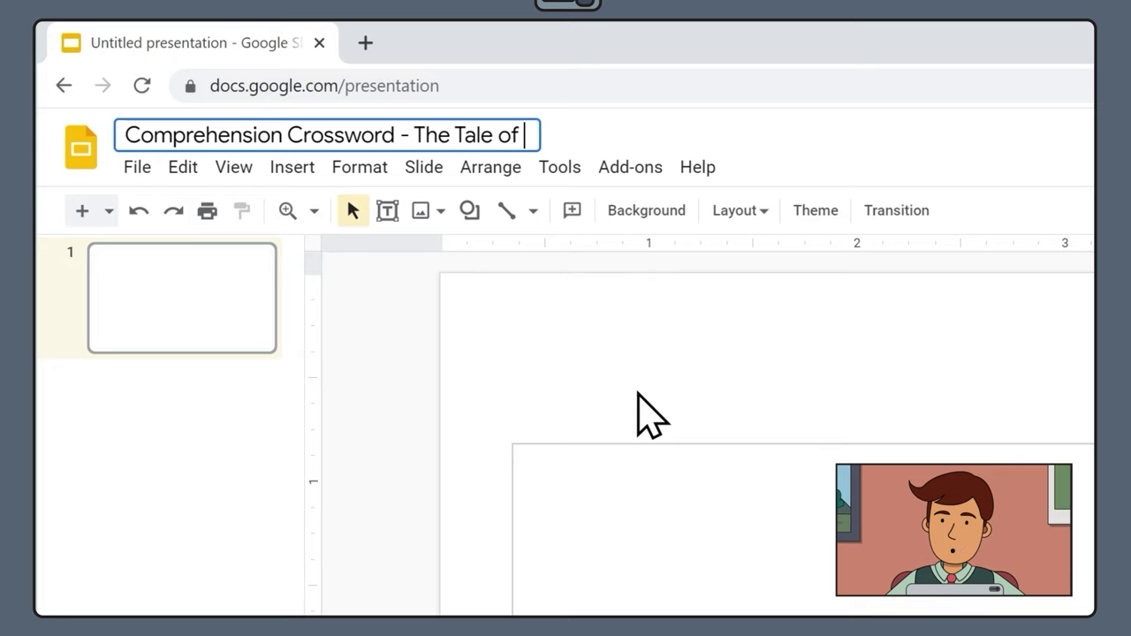
{"action": "type", "text": "Peter Rabbit"}
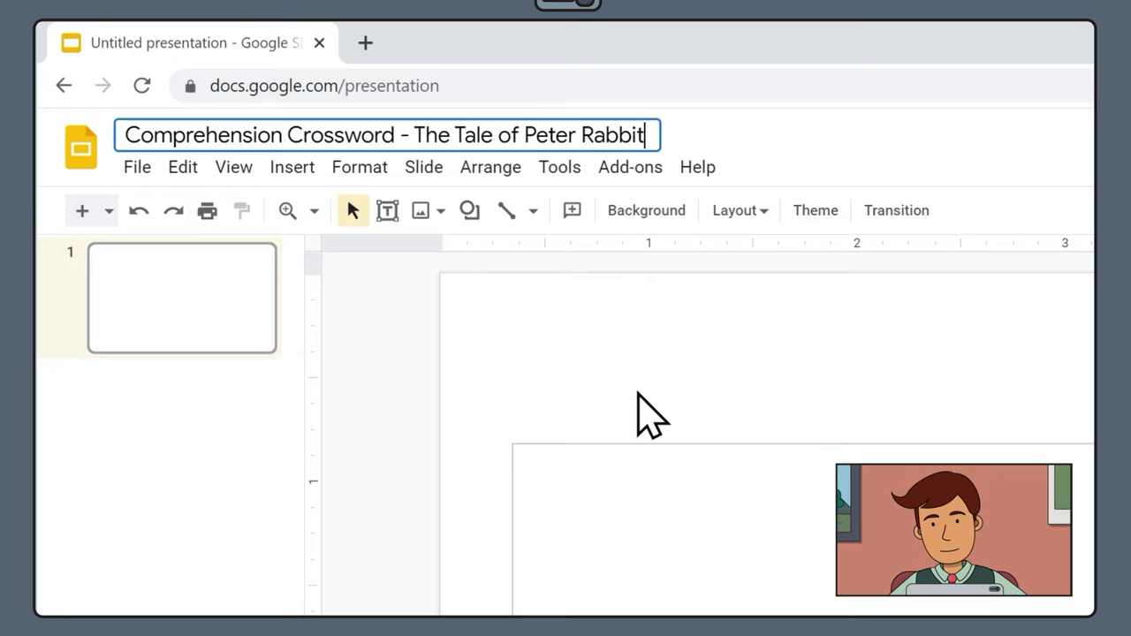
{"action": "key", "text": "Return"}
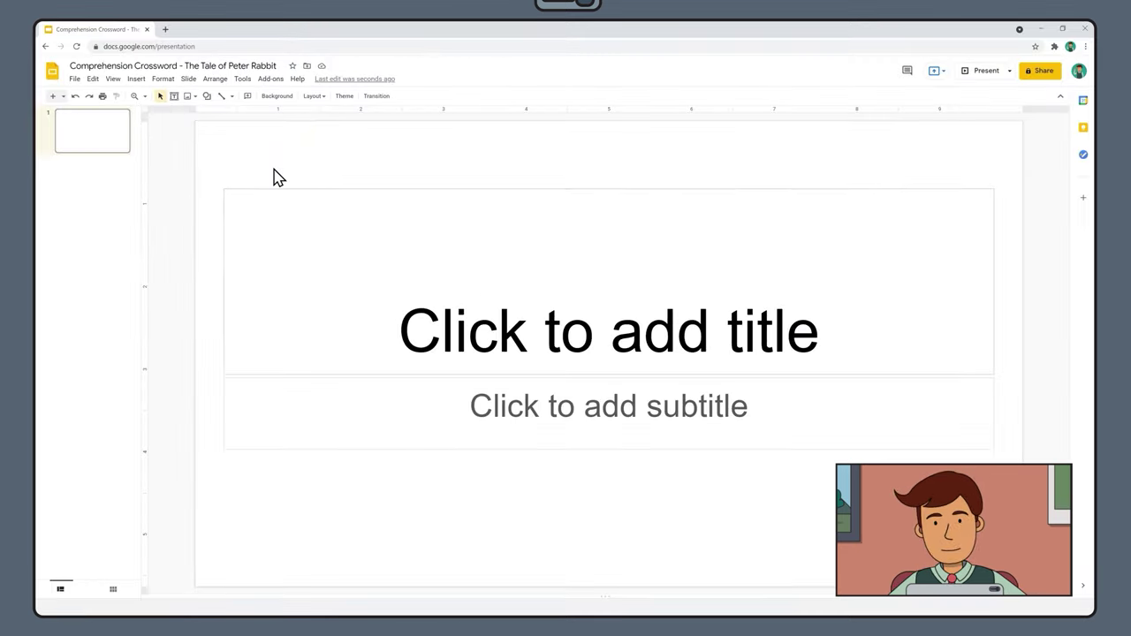
- Delete the title and subtitle placeholders from the first slide
{"action": "left_click_drag", "start_coordinate": [274, 170], "coordinate": [597, 495]}
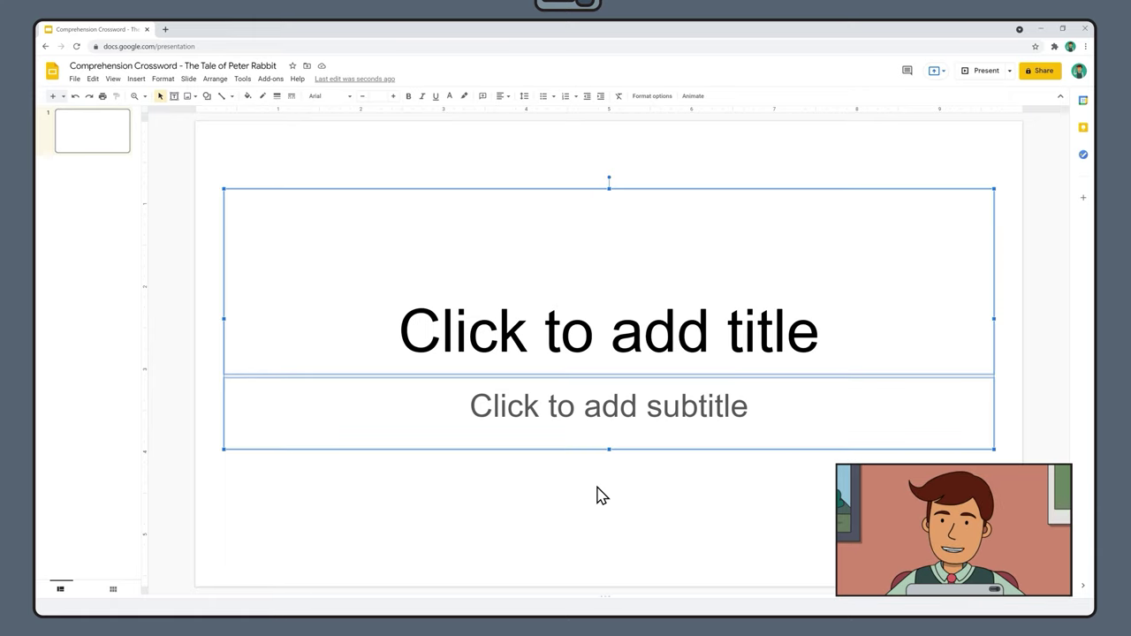
{"action": "key", "text": "Delete"}
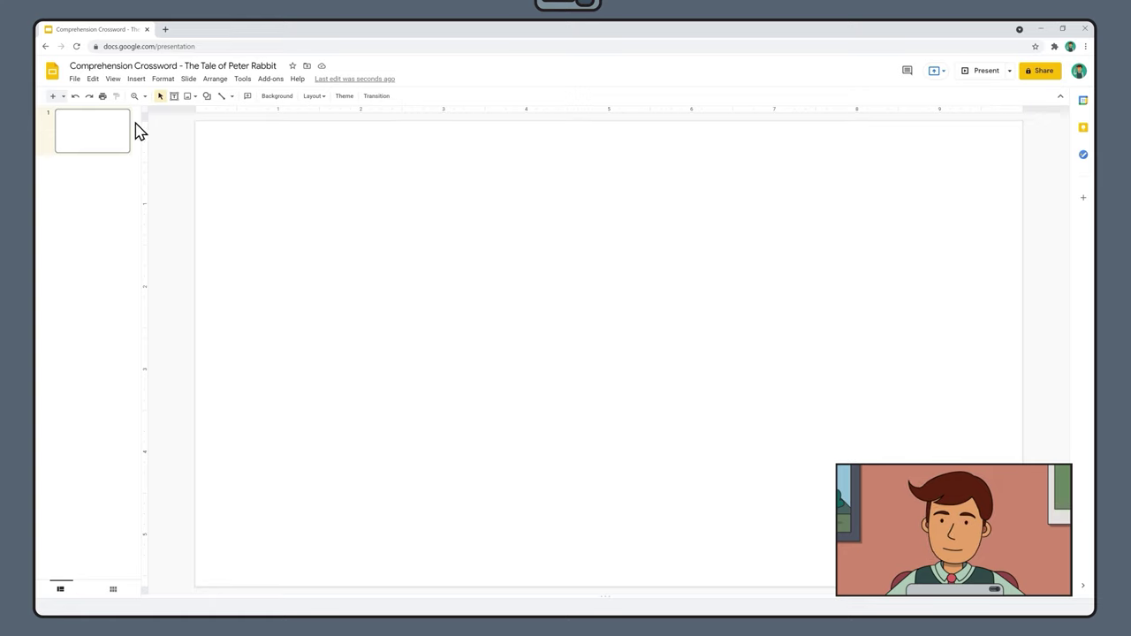
- Set the page size to a custom 29.7 × 21 centimeters
{"action": "left_click", "coordinate": [74, 79]}
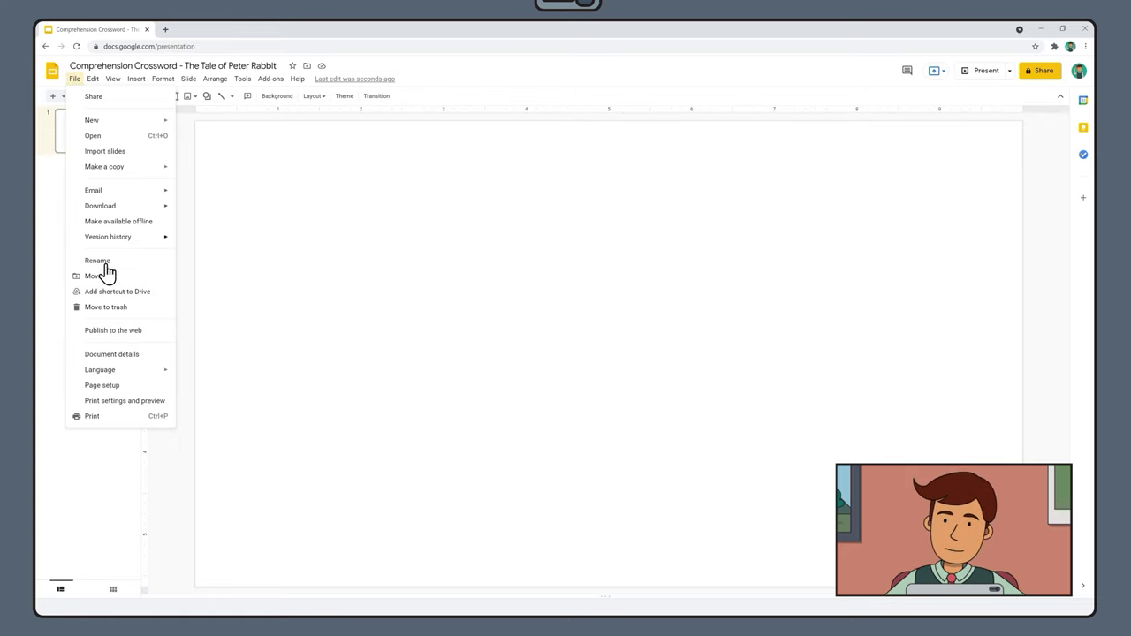
{"action": "left_click", "coordinate": [100, 389]}
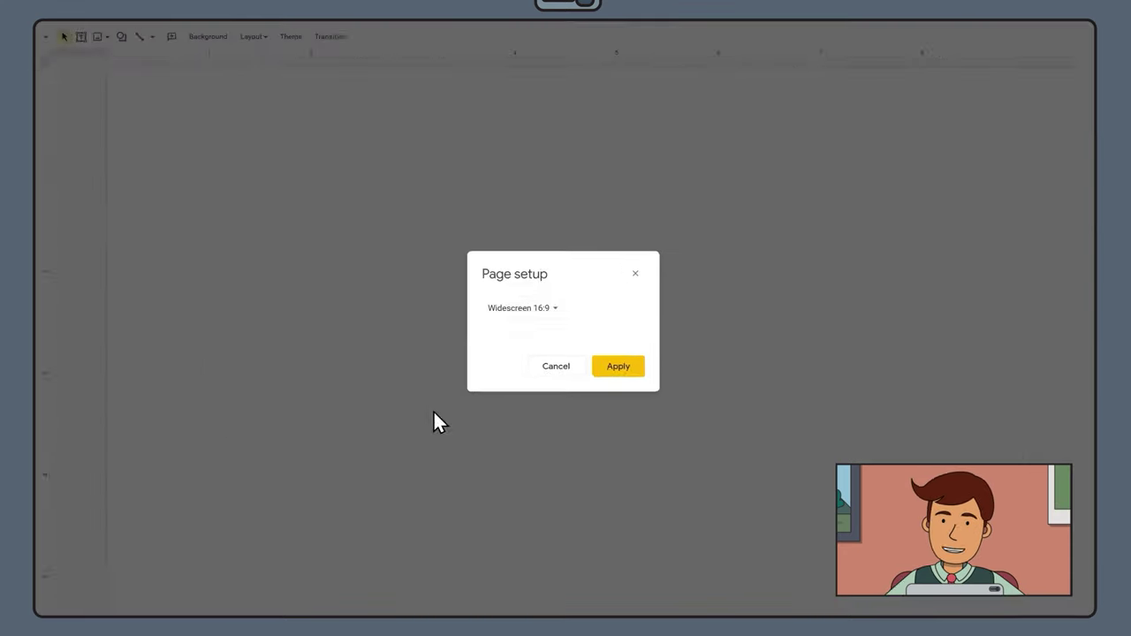
{"action": "left_click", "coordinate": [548, 316]}
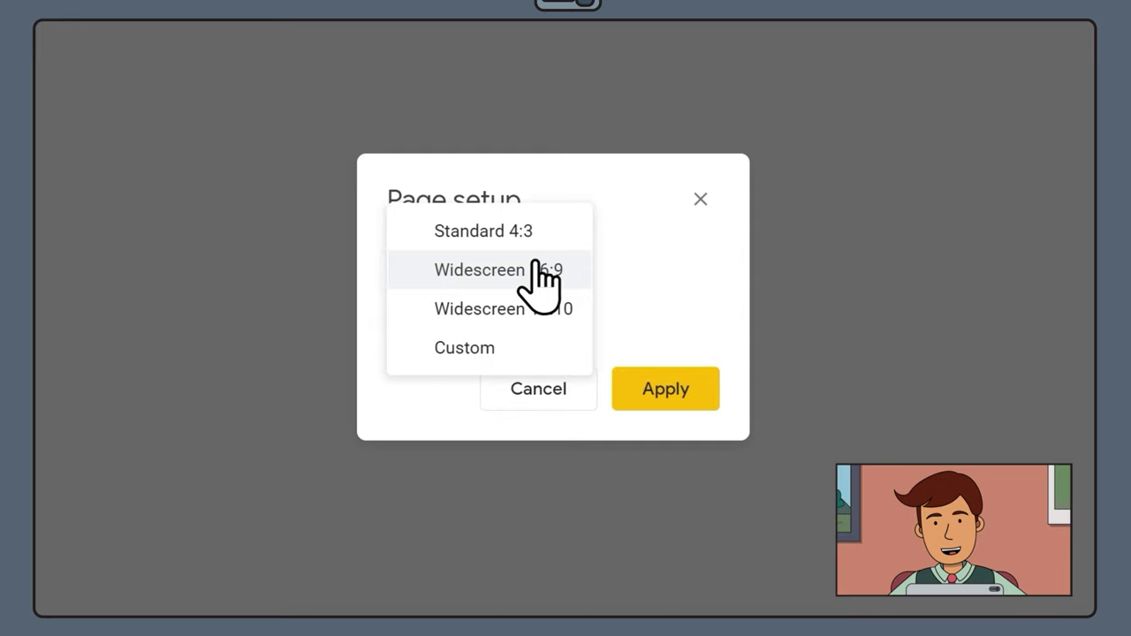
{"action": "left_click", "coordinate": [503, 350]}
{"action": "left_click", "coordinate": [678, 344]}
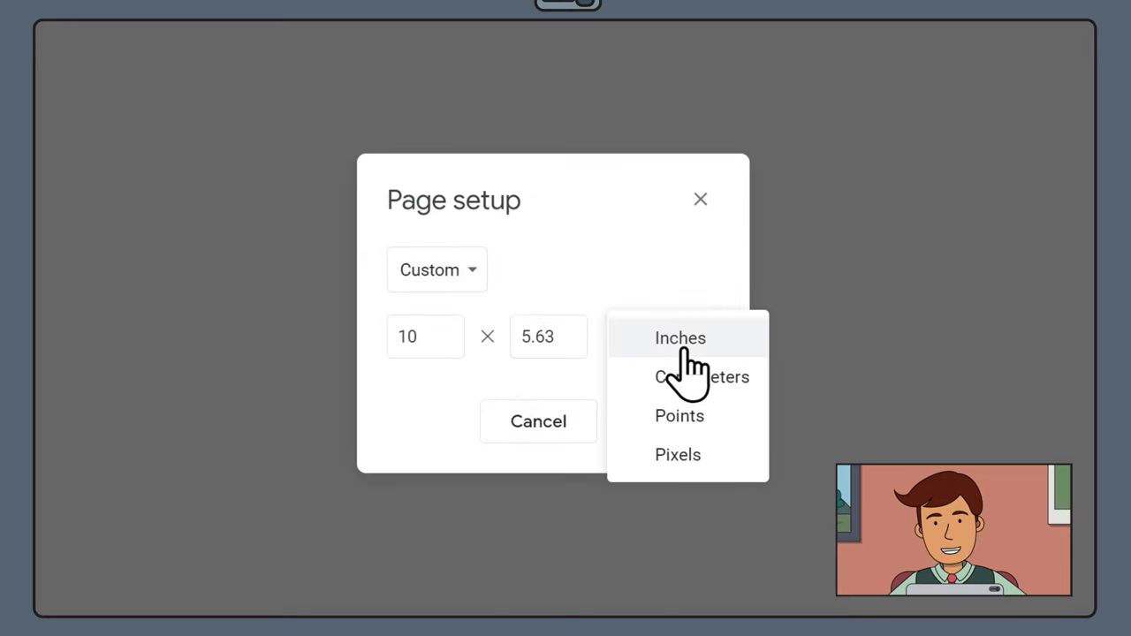
{"action": "left_click", "coordinate": [740, 380]}
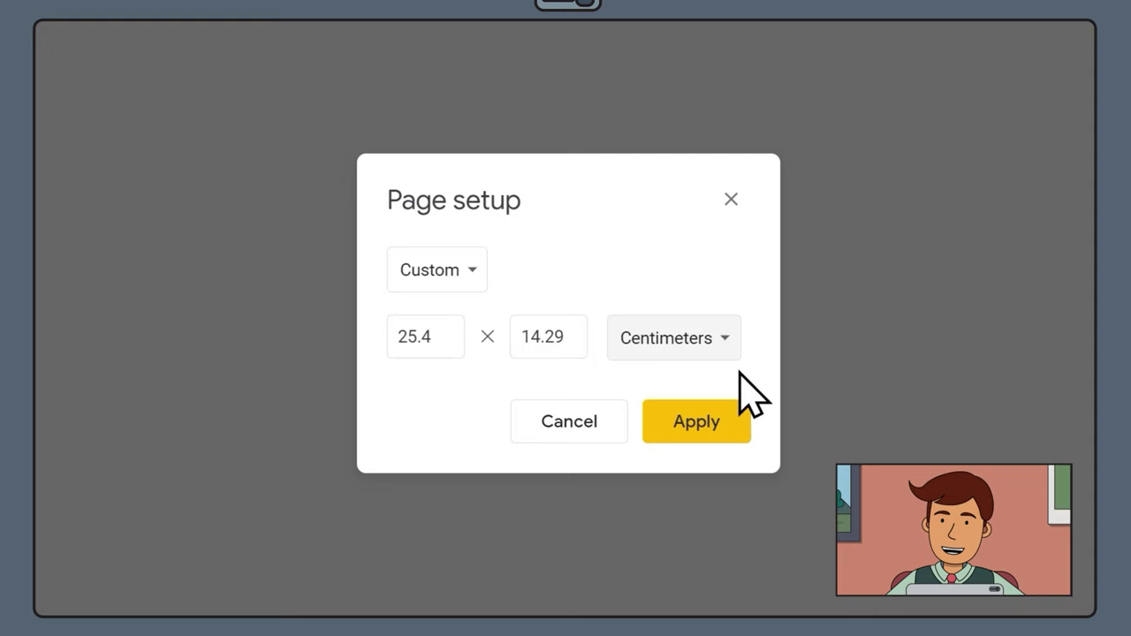
{"action": "left_click_drag", "start_coordinate": [434, 328], "coordinate": [393, 328]}
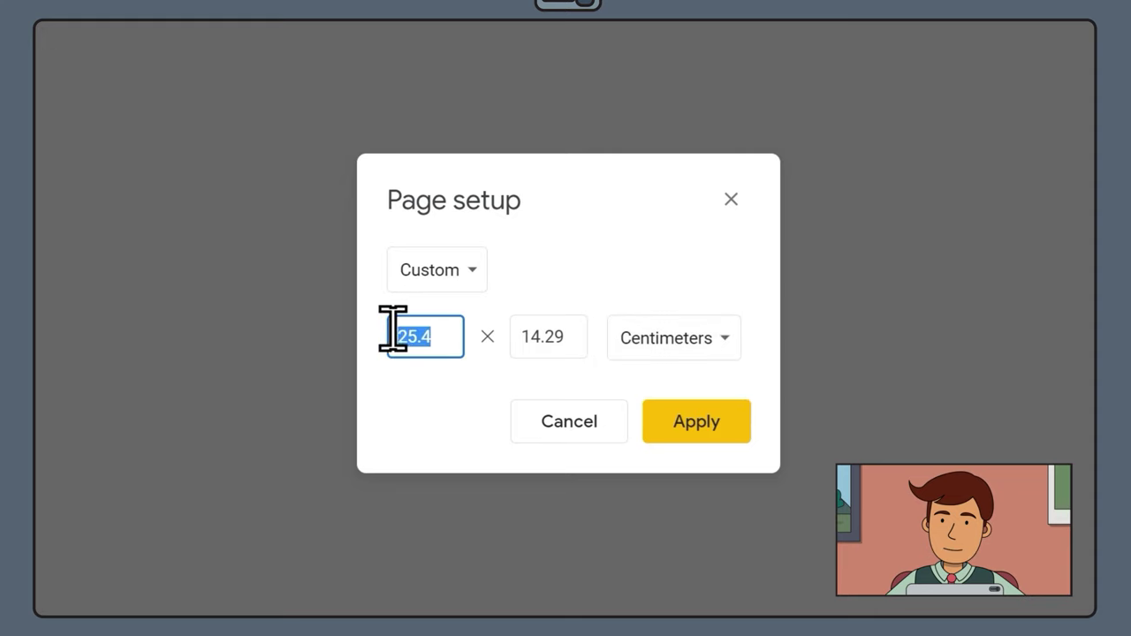
{"action": "type", "text": "29"}
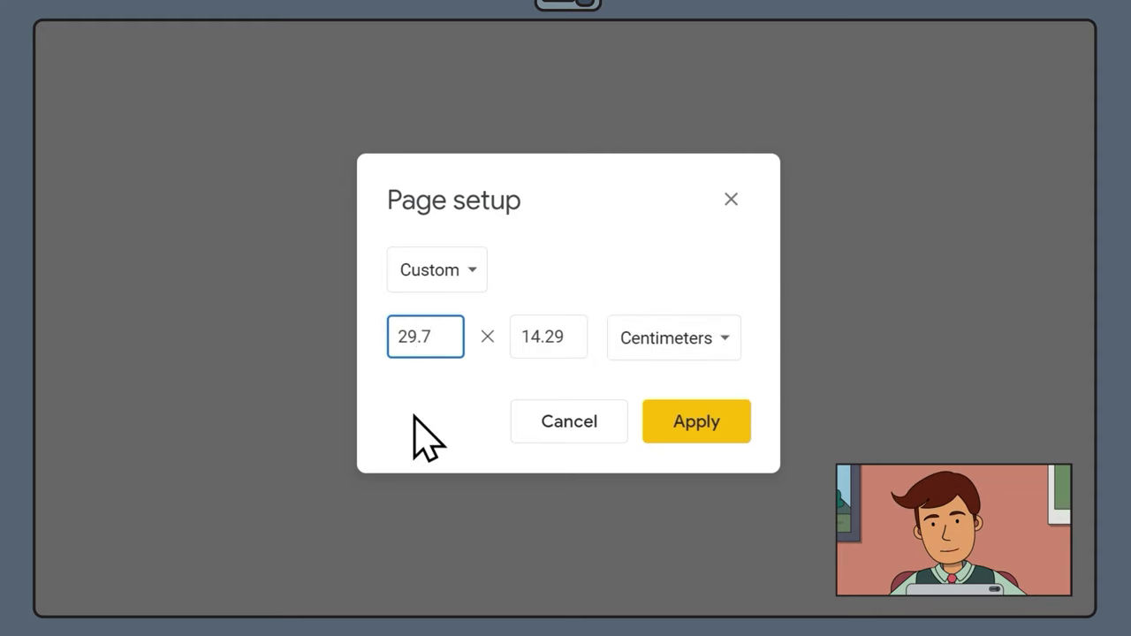
{"action": "left_click_drag", "start_coordinate": [576, 340], "coordinate": [505, 347]}
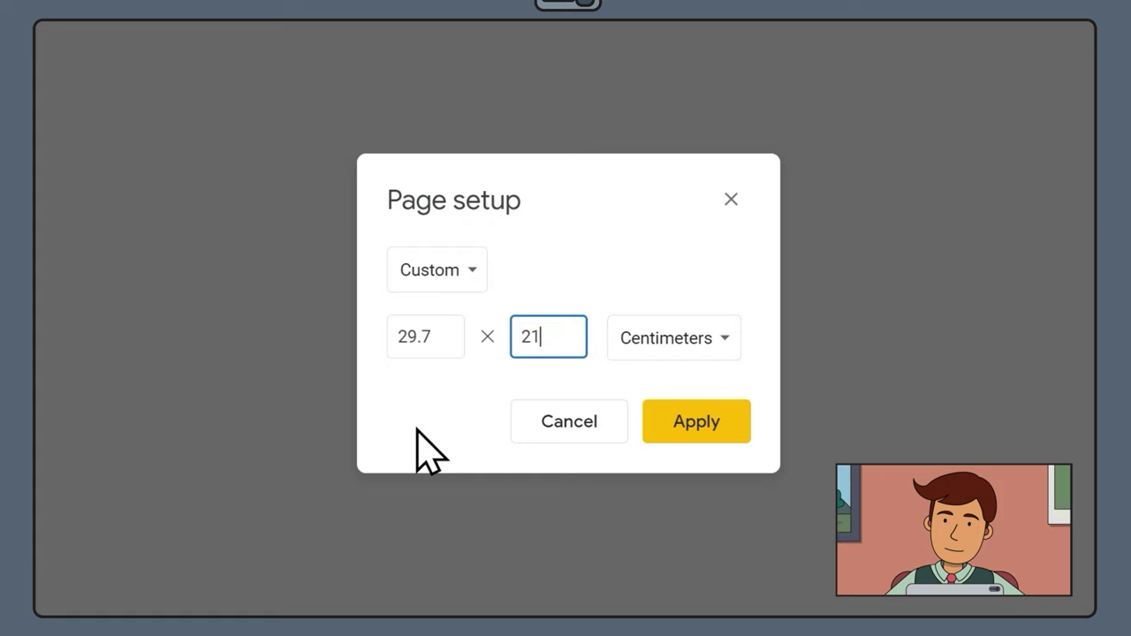
{"action": "type", "text": "21"}
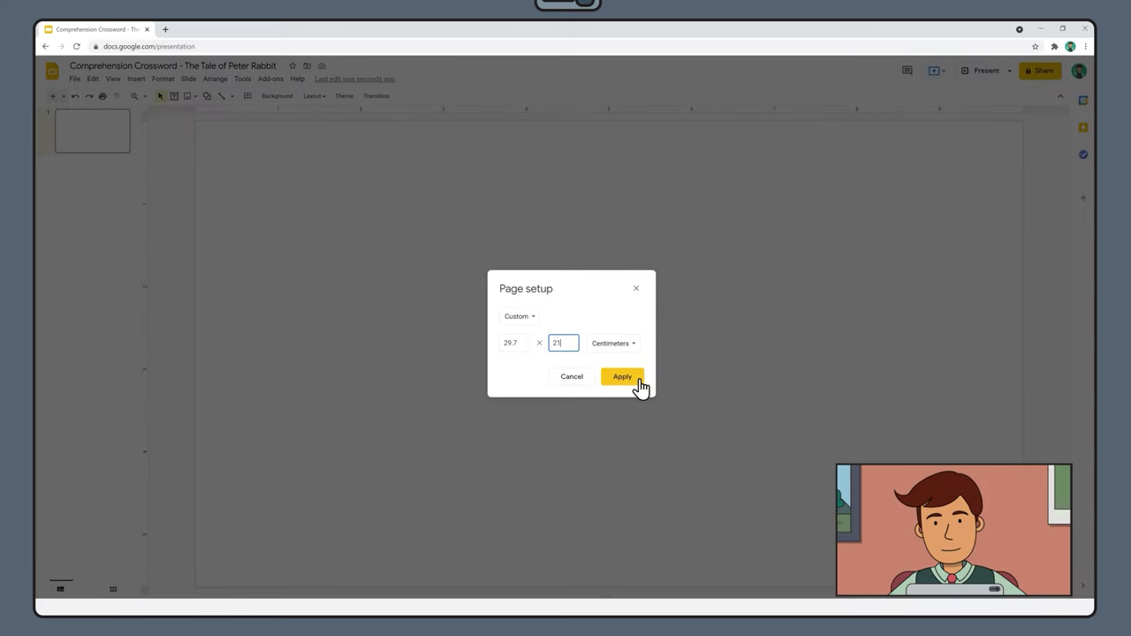
{"action": "left_click", "coordinate": [735, 424]}
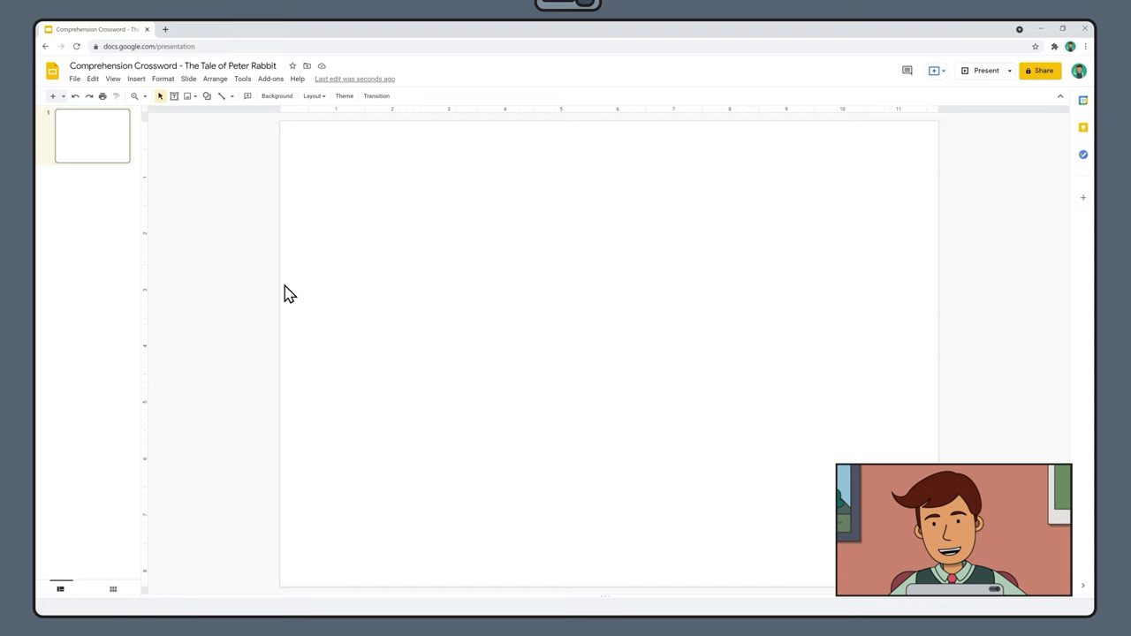
- Insert a 12 x 12 table on the blank slide
{"action": "left_click", "coordinate": [138, 78]}
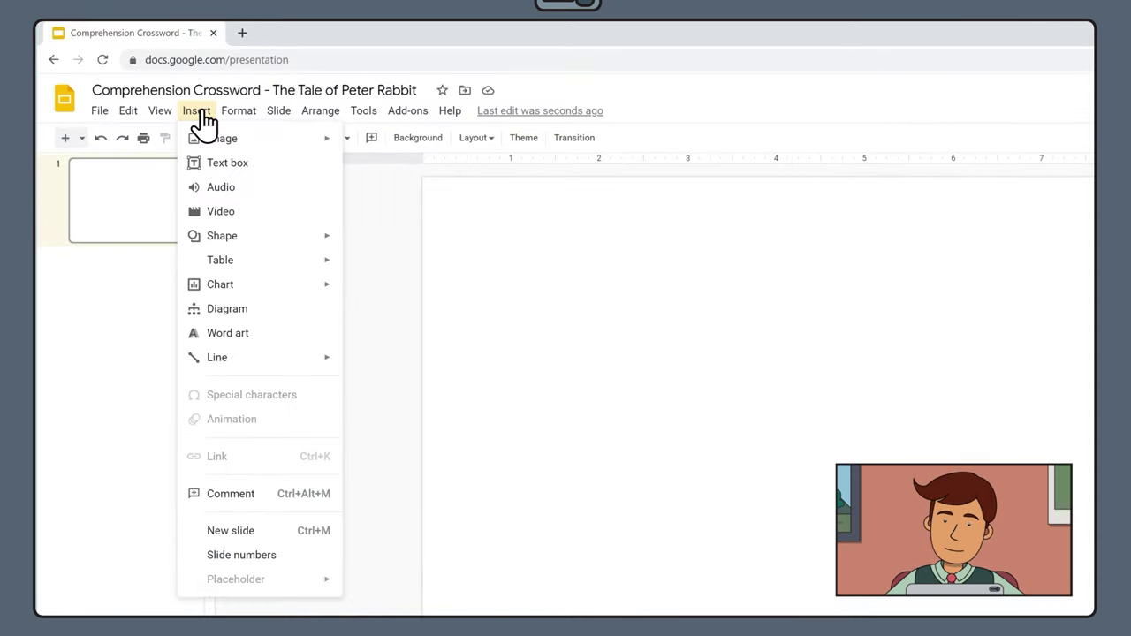
{"action": "mouse_move", "coordinate": [254, 268]}
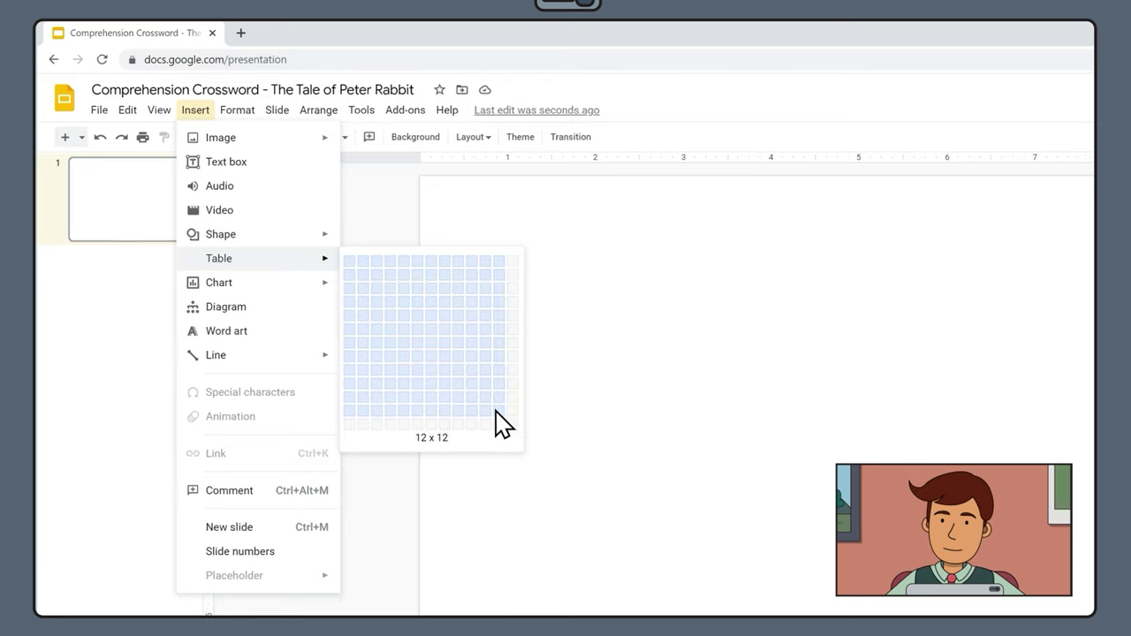
{"action": "left_click", "coordinate": [501, 417]}
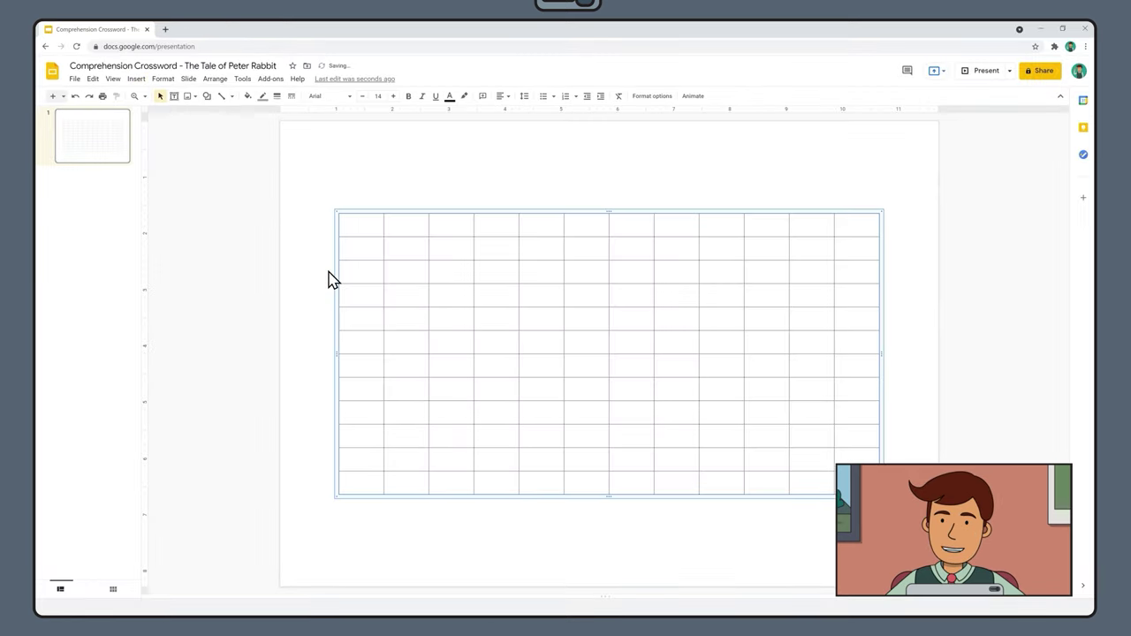
- Set the 12 x 12 table's width and height to 6.5 in each
{"action": "left_click", "coordinate": [656, 102]}
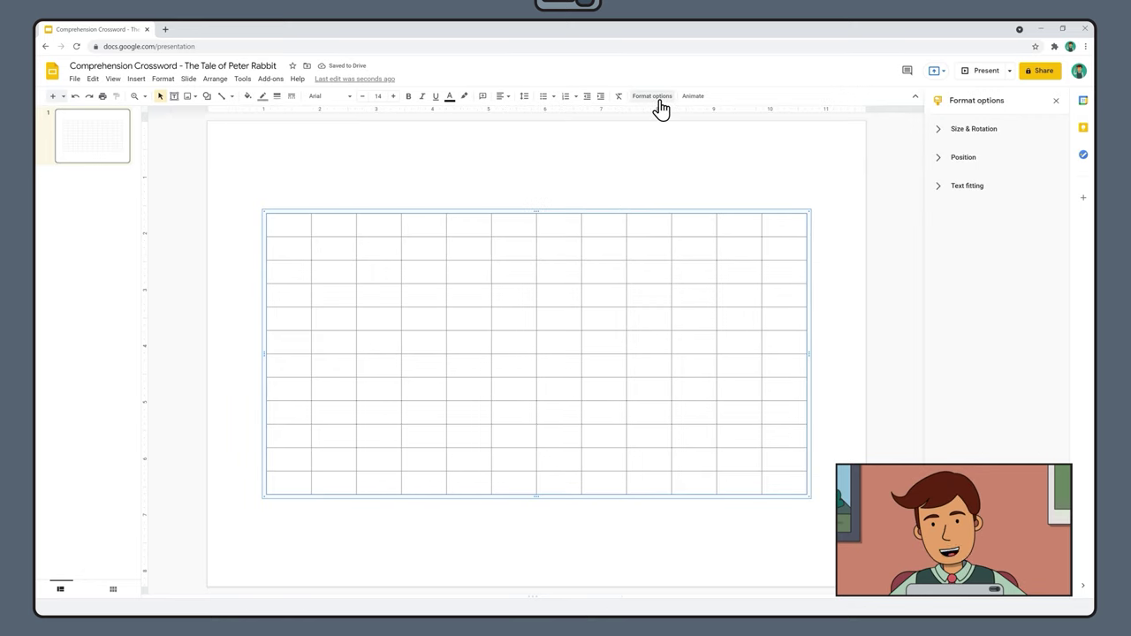
{"action": "left_click", "coordinate": [933, 131]}
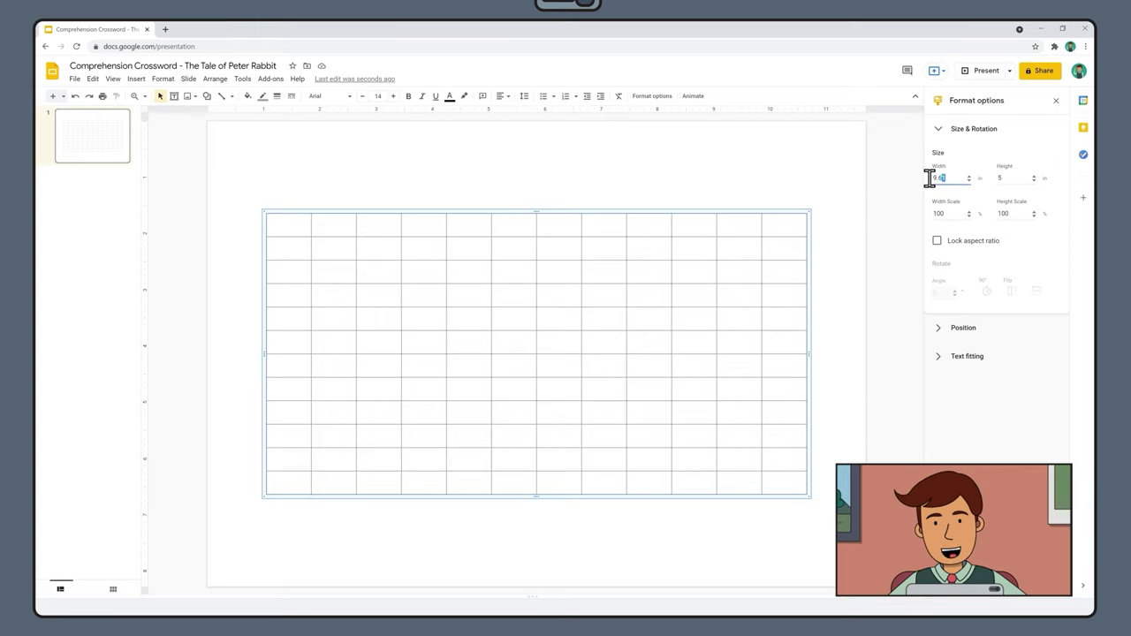
{"action": "type", "text": "6.5"}
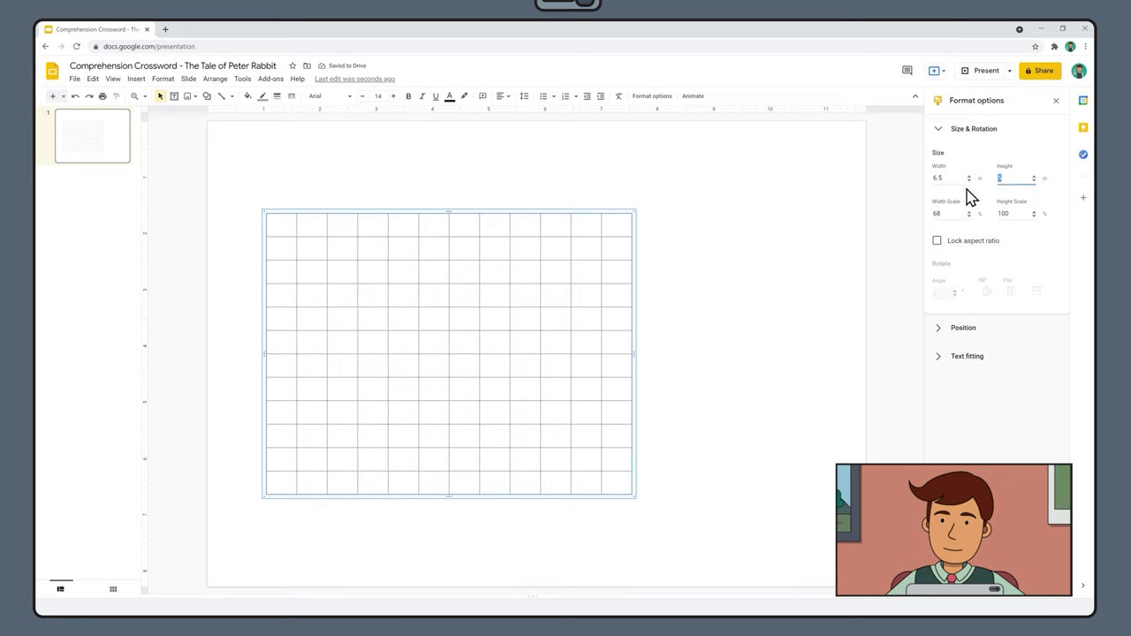
{"action": "type", "text": "6.5"}
{"action": "left_click", "coordinate": [893, 258]}
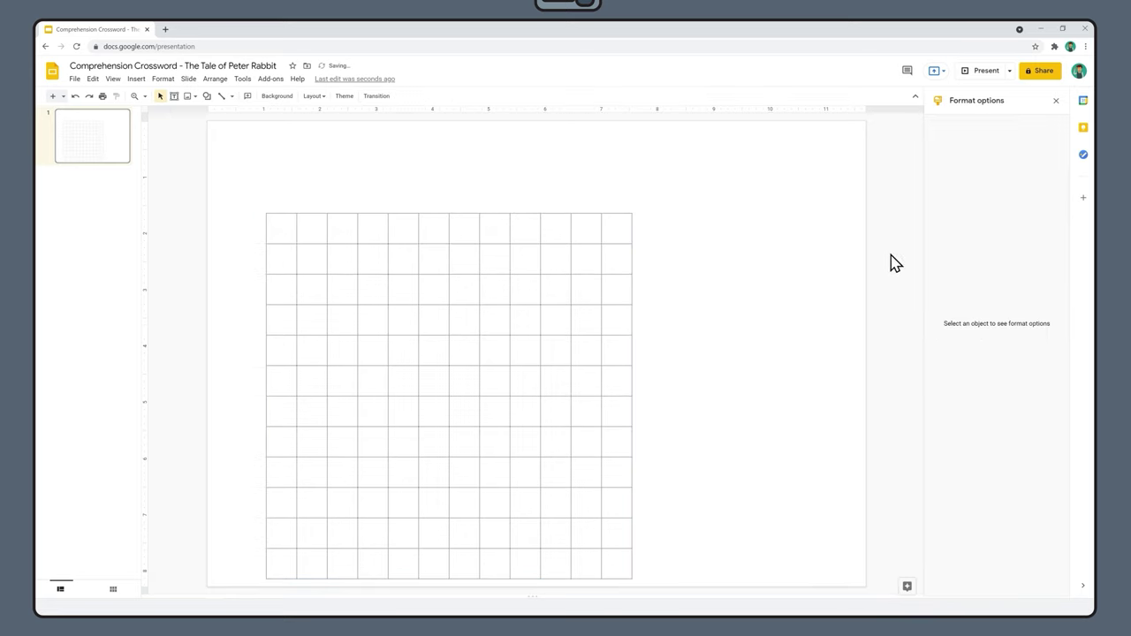
- Move the square grid to the right side of the slide, leaving a narrow margin at the slide's edge
{"action": "left_click", "coordinate": [493, 217]}
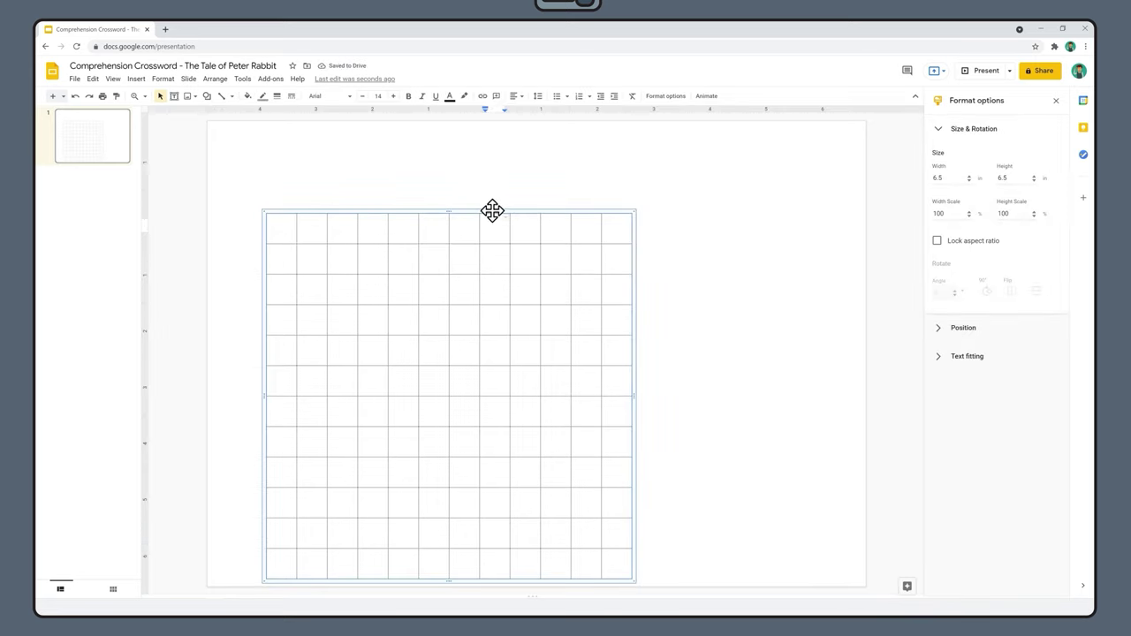
{"action": "left_click_drag", "start_coordinate": [492, 209], "coordinate": [712, 204]}
{"action": "left_click", "coordinate": [682, 186]}
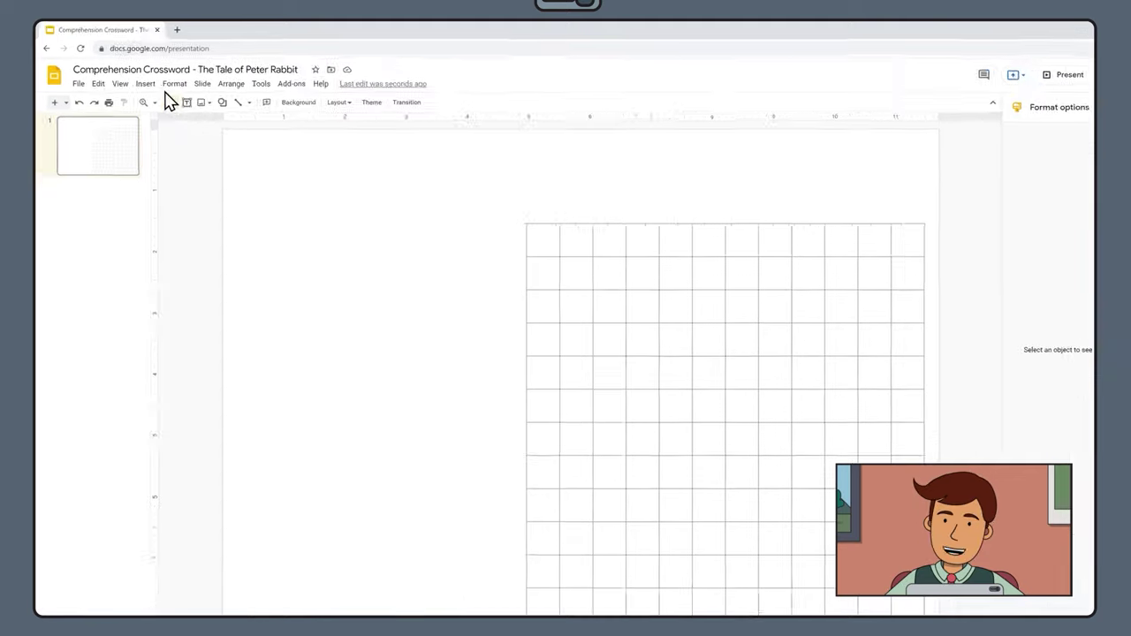
- Insert a second table with two columns and seven rows
{"action": "left_click", "coordinate": [129, 76]}
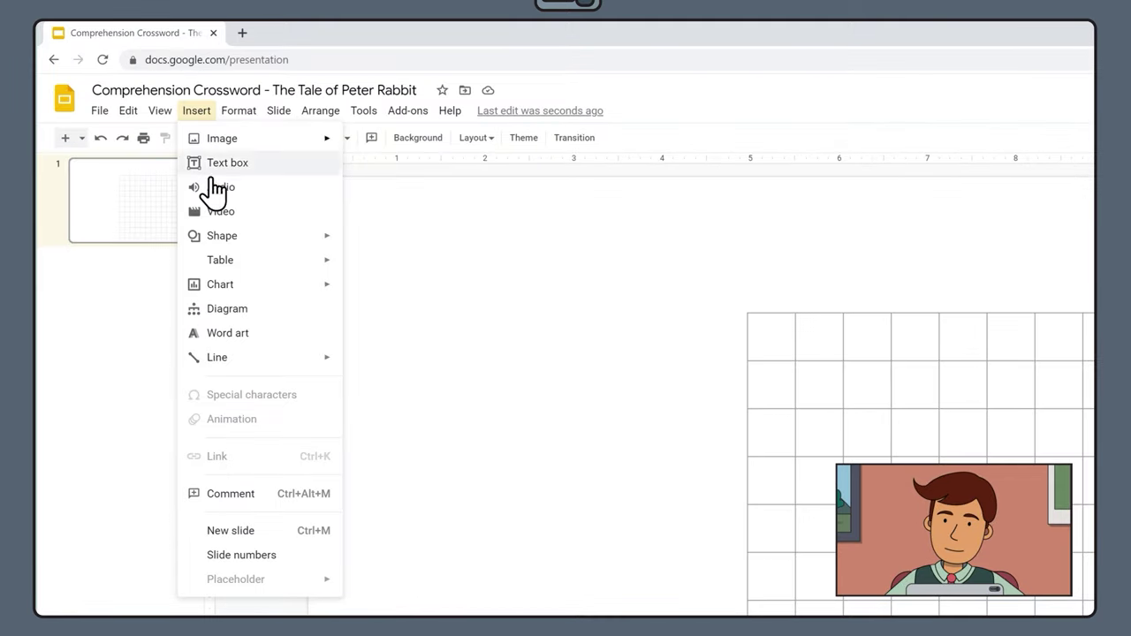
{"action": "mouse_move", "coordinate": [220, 265]}
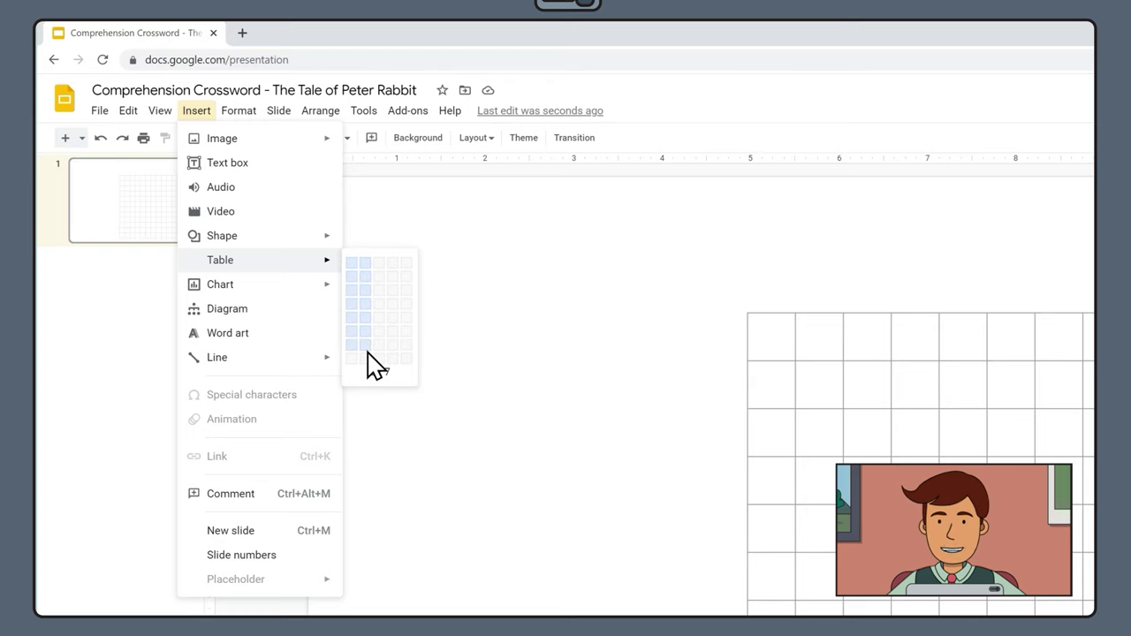
{"action": "left_click", "coordinate": [366, 348]}
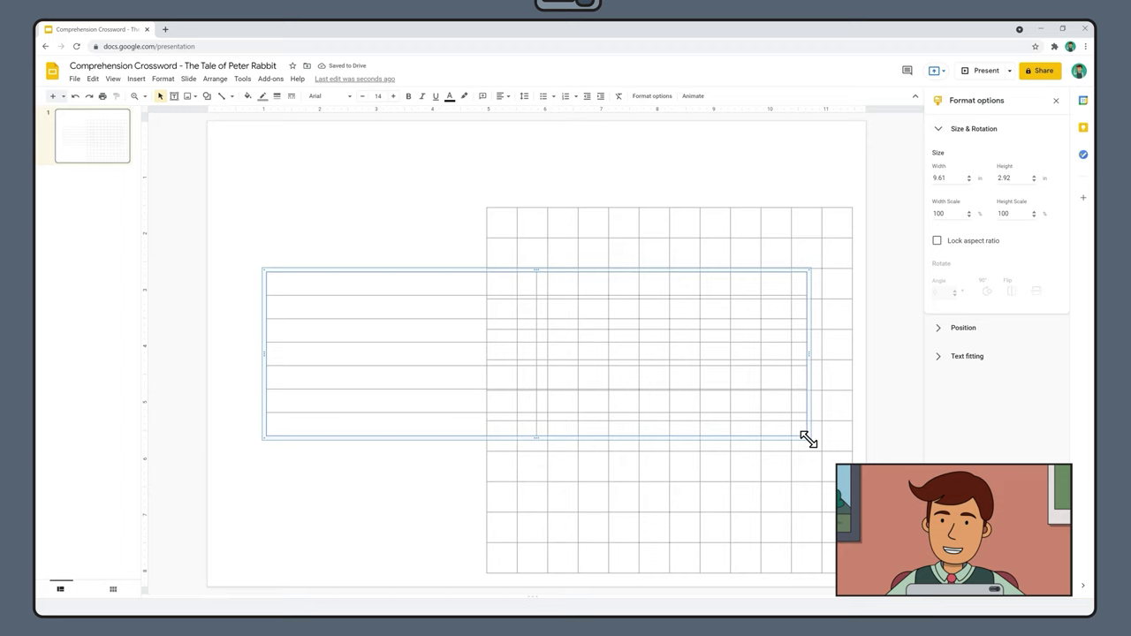
- Resize the two-column table to about 4.38 by 6.5 in to fill the space left of the grid, and shorten its top row
{"action": "left_click_drag", "start_coordinate": [808, 439], "coordinate": [471, 576]}
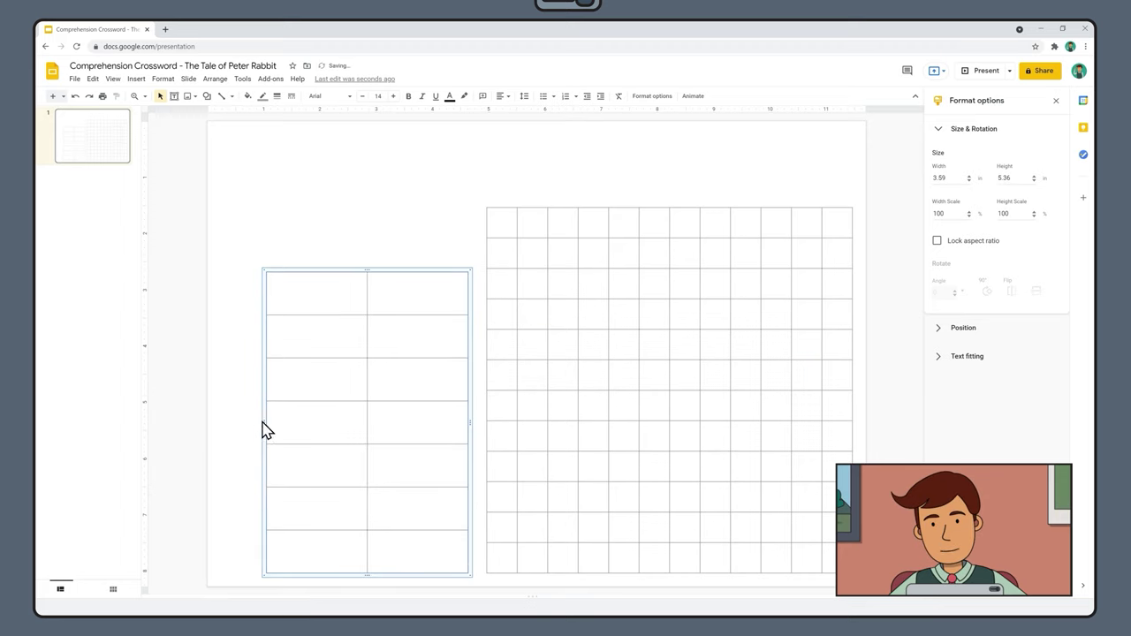
{"action": "left_click_drag", "start_coordinate": [263, 423], "coordinate": [219, 428]}
{"action": "left_click_drag", "start_coordinate": [341, 272], "coordinate": [341, 206]}
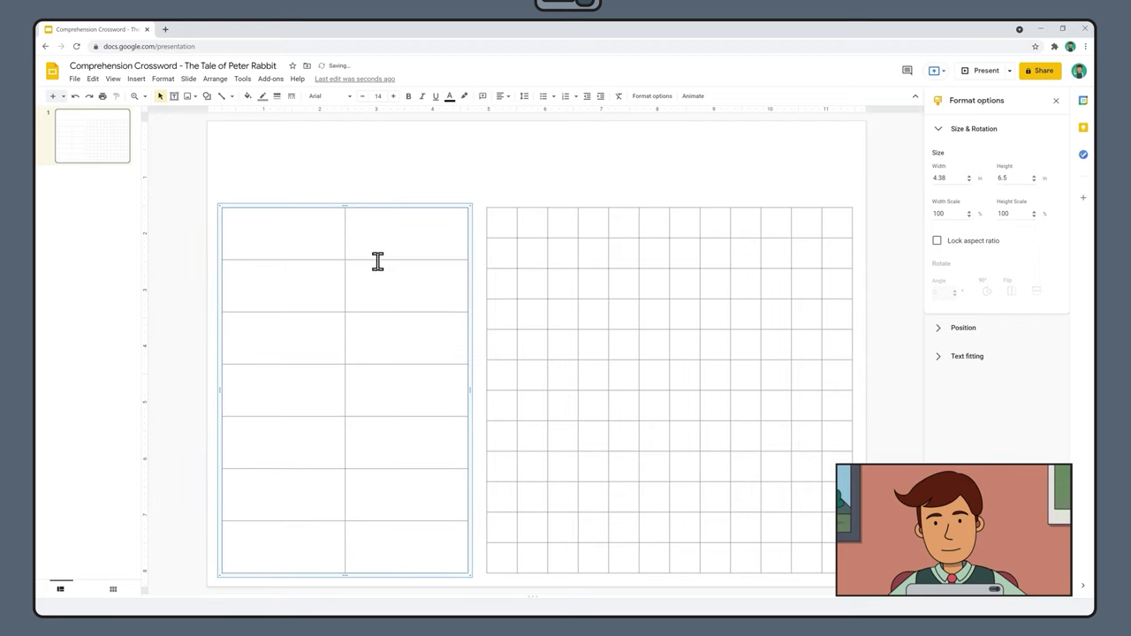
{"action": "left_click_drag", "start_coordinate": [377, 248], "coordinate": [378, 233]}
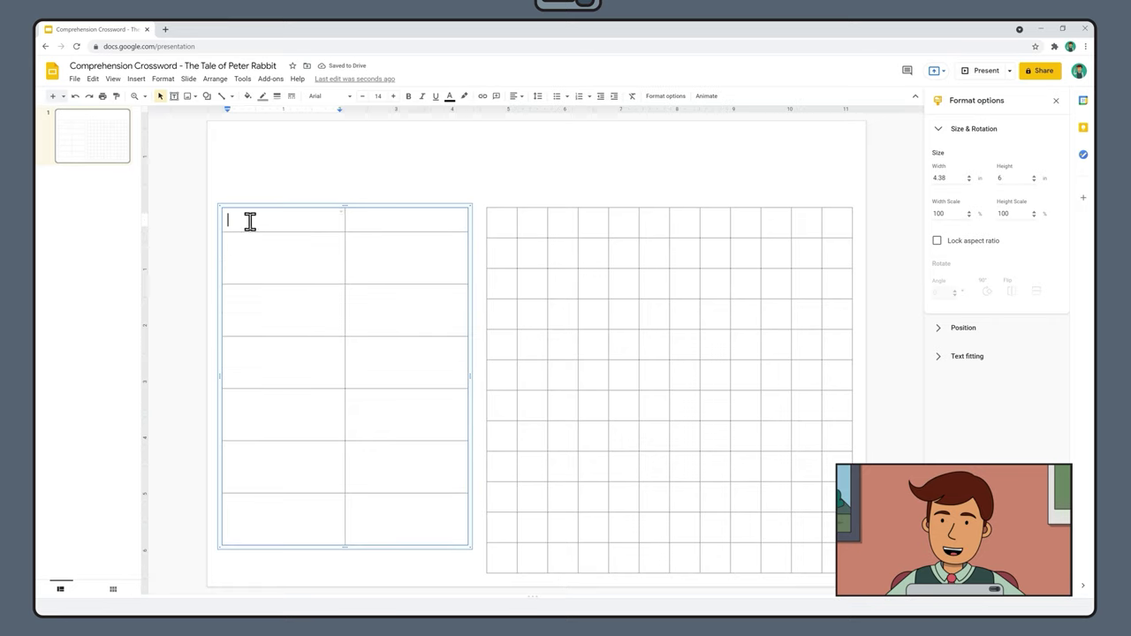
- Set the two-column table's text size to 12 and enter the column headings Across and Down in its top row
{"action": "left_click_drag", "start_coordinate": [247, 220], "coordinate": [398, 498]}
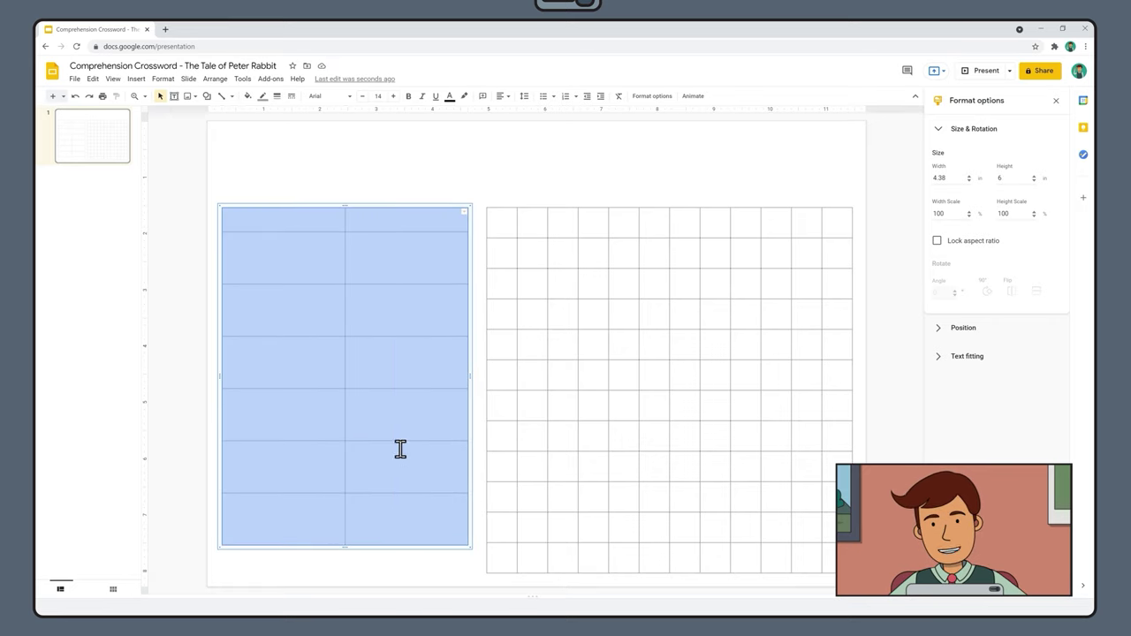
{"action": "left_click", "coordinate": [358, 104]}
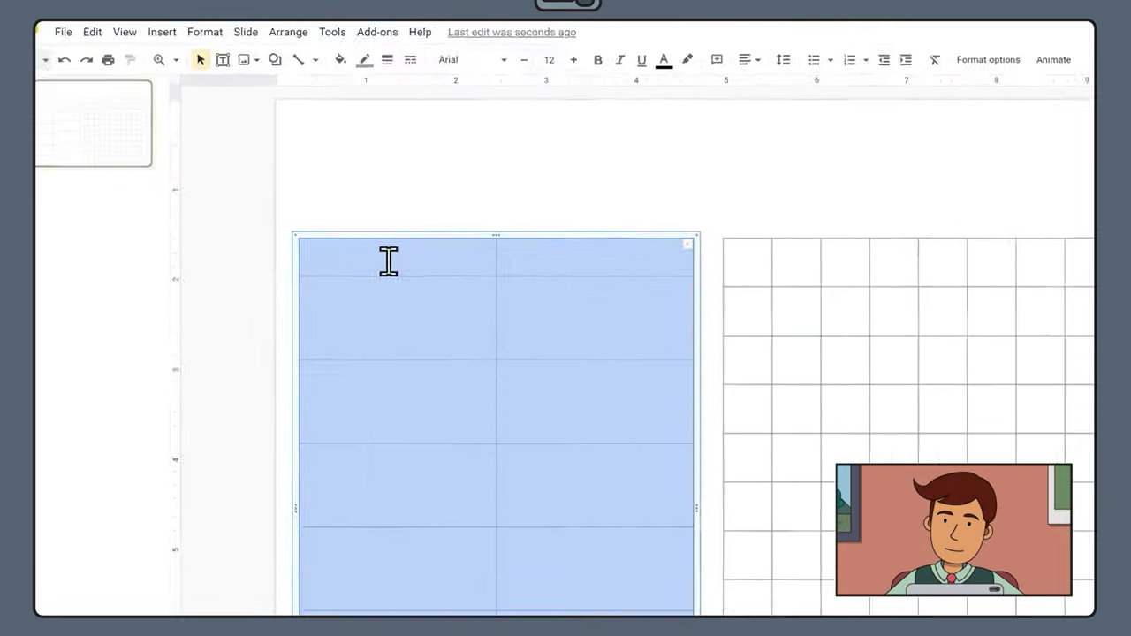
{"action": "left_click", "coordinate": [389, 260]}
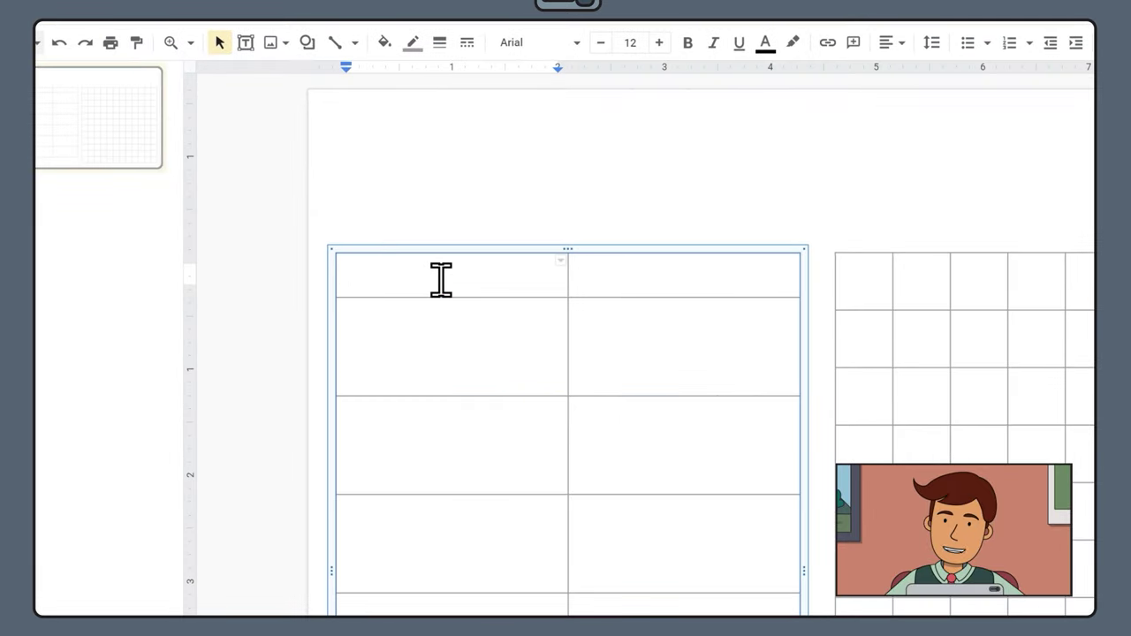
{"action": "type", "text": "Across"}
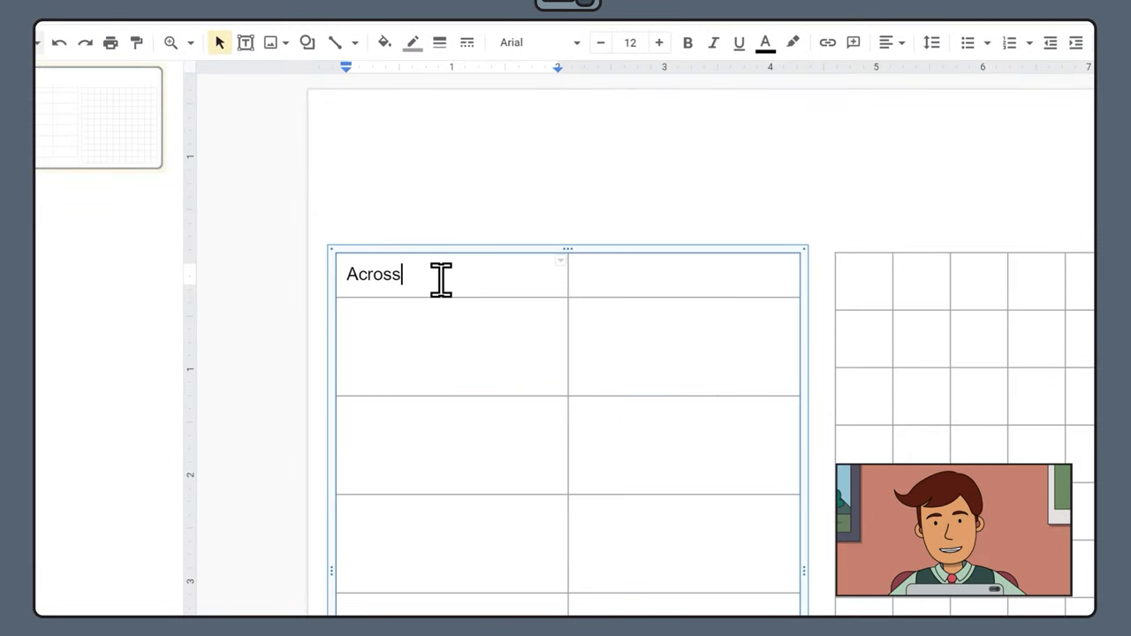
{"action": "left_click", "coordinate": [620, 268]}
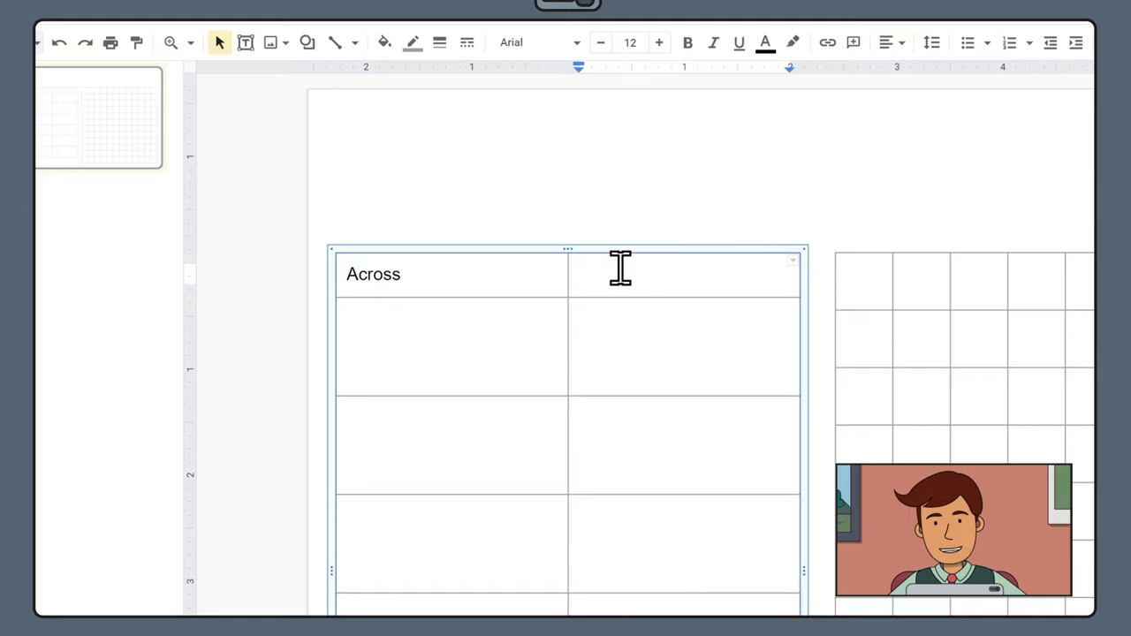
{"action": "type", "text": "Down"}
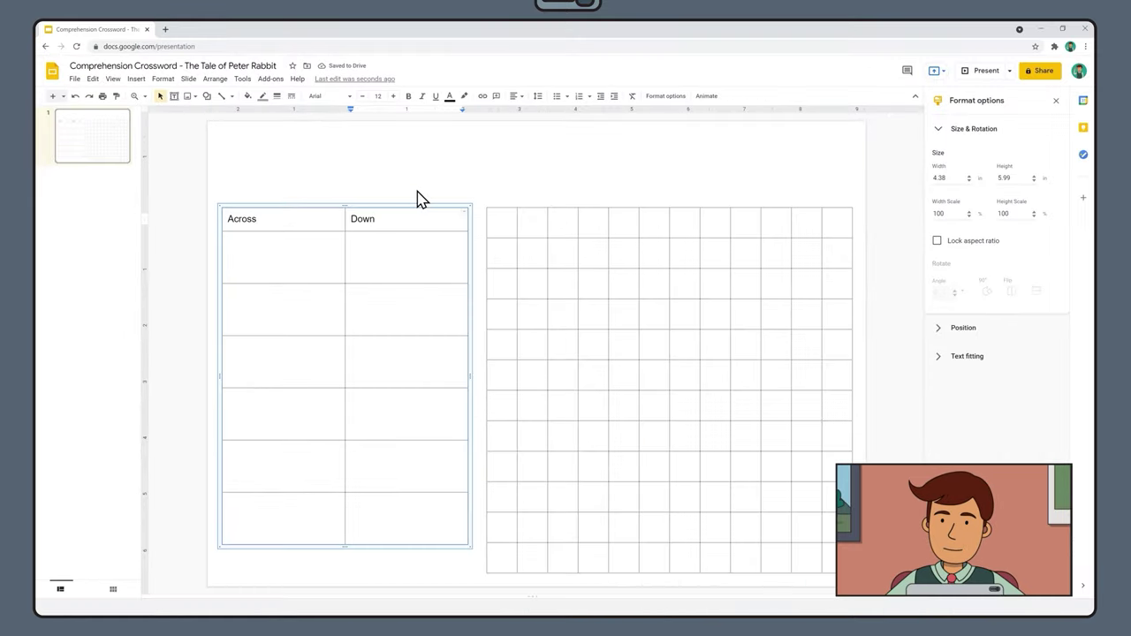
{"action": "left_click", "coordinate": [419, 196]}
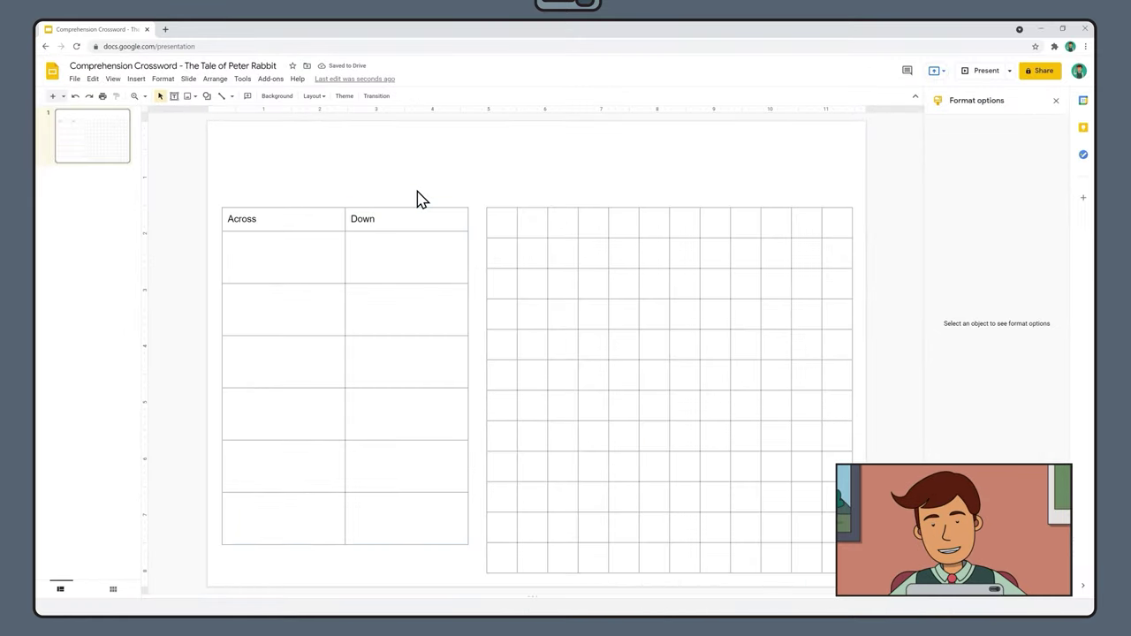
- Stretch the two-column table downward until its lower edge lines up with the lower edge of the square grid
{"action": "left_click", "coordinate": [402, 527]}
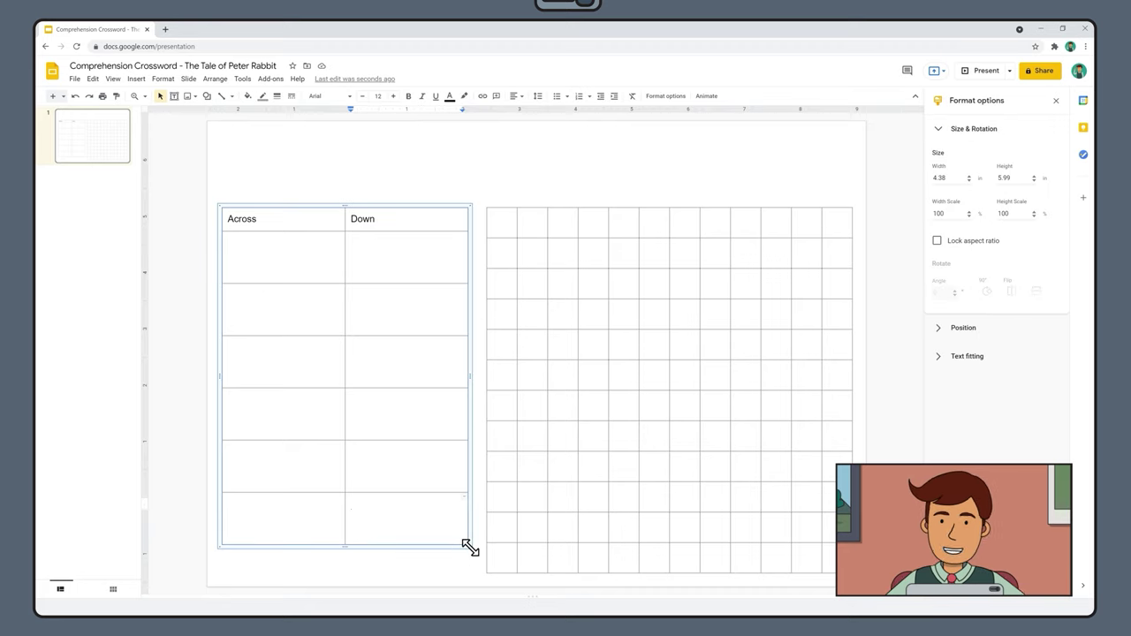
{"action": "left_click_drag", "start_coordinate": [469, 548], "coordinate": [470, 572]}
{"action": "left_click", "coordinate": [542, 182]}
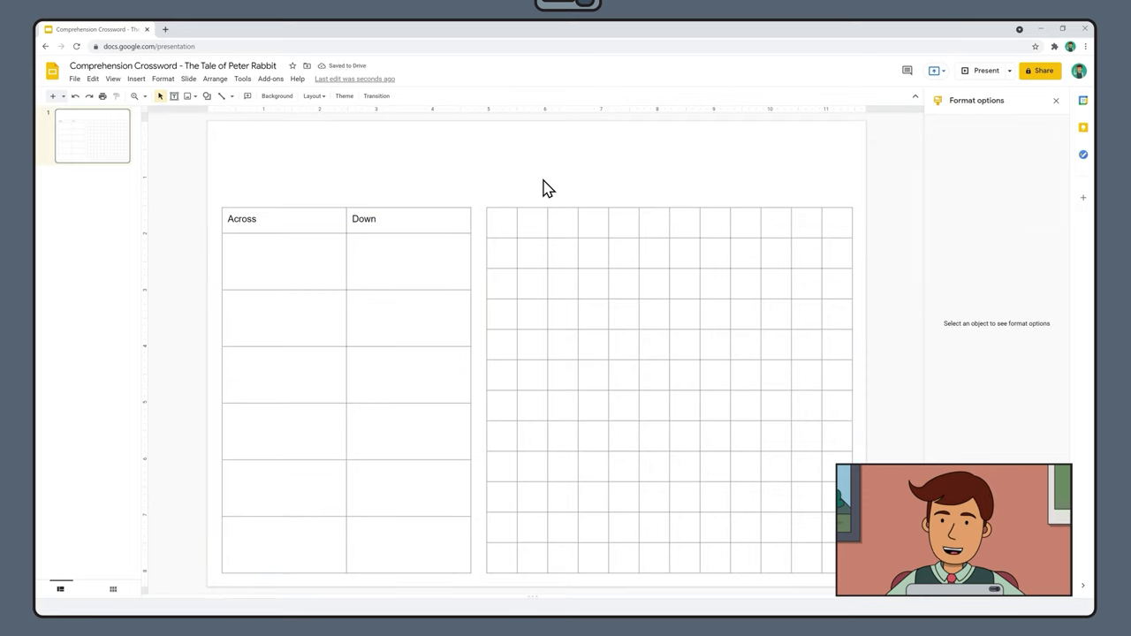
- Insert a horizontal scroll banner shape about 7.57 in wide in the empty space above the two tables
{"action": "left_click", "coordinate": [136, 79]}
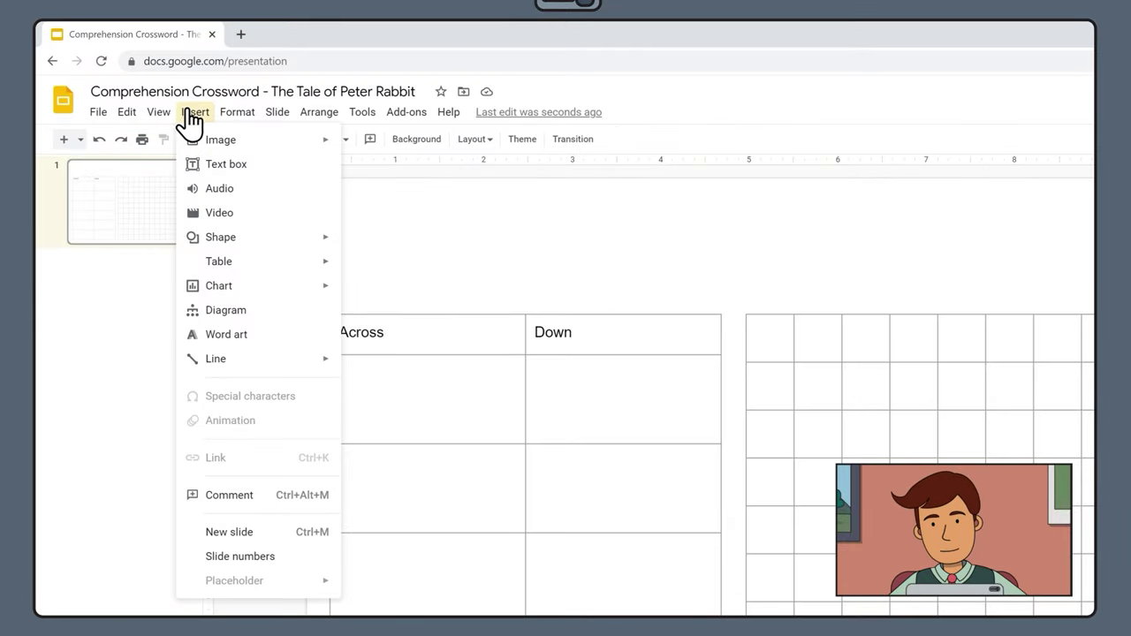
{"action": "mouse_move", "coordinate": [263, 239]}
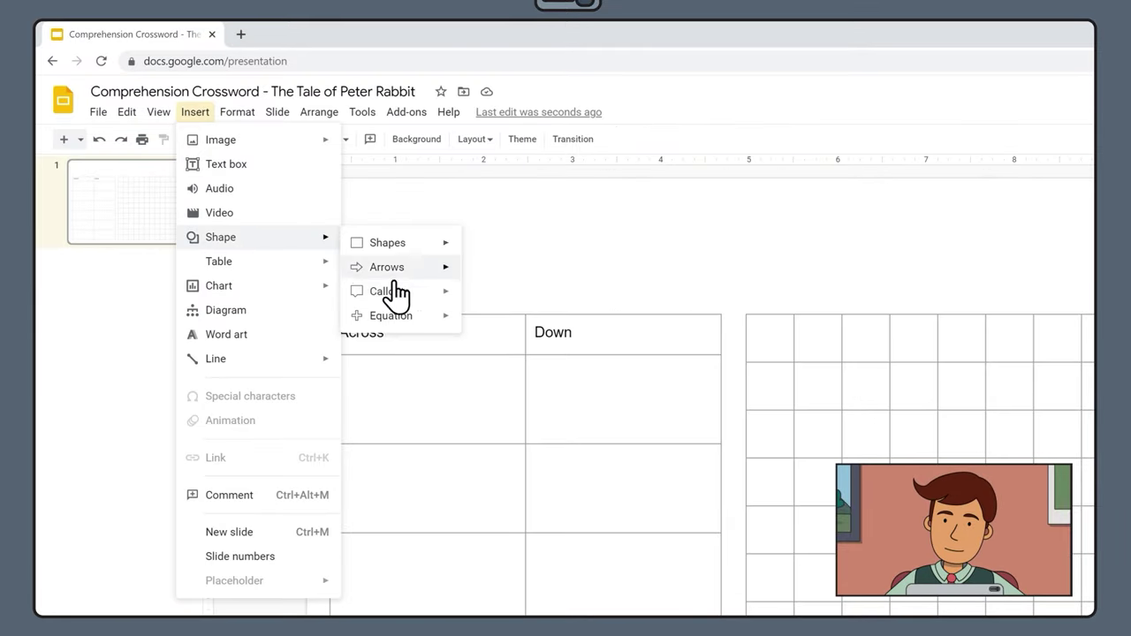
{"action": "mouse_move", "coordinate": [404, 295]}
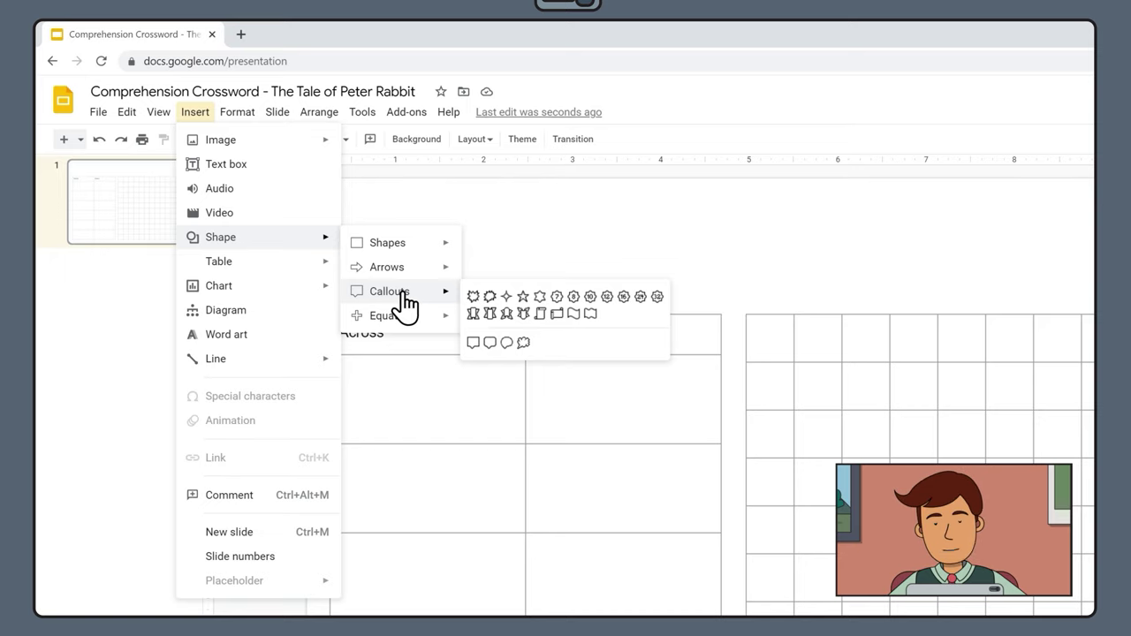
{"action": "left_click", "coordinate": [557, 315]}
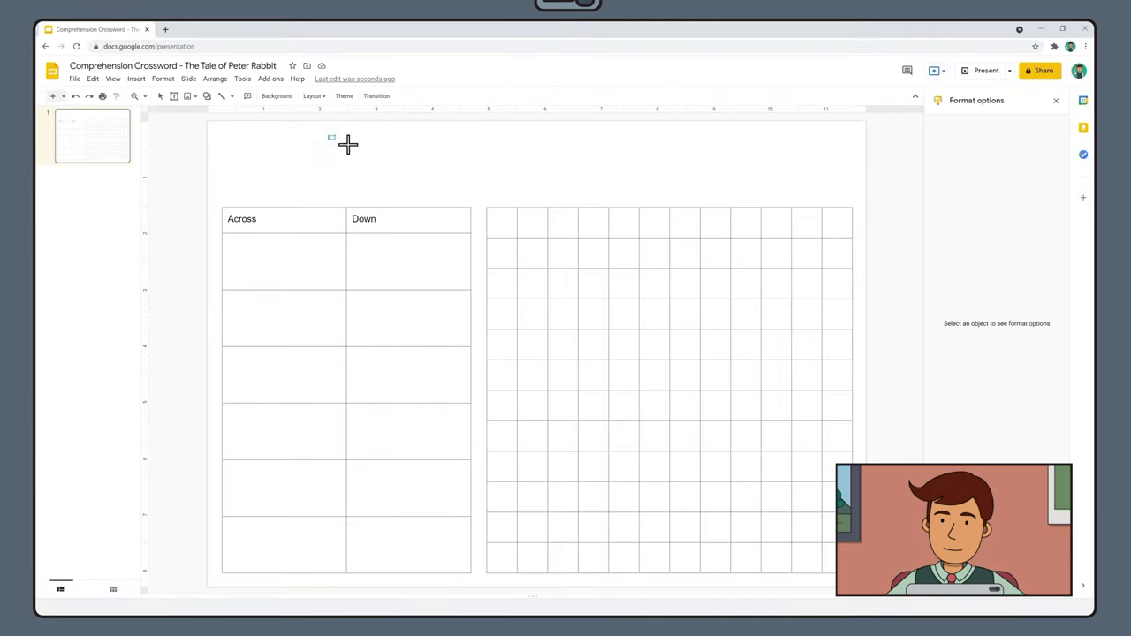
{"action": "left_click_drag", "start_coordinate": [348, 144], "coordinate": [750, 194]}
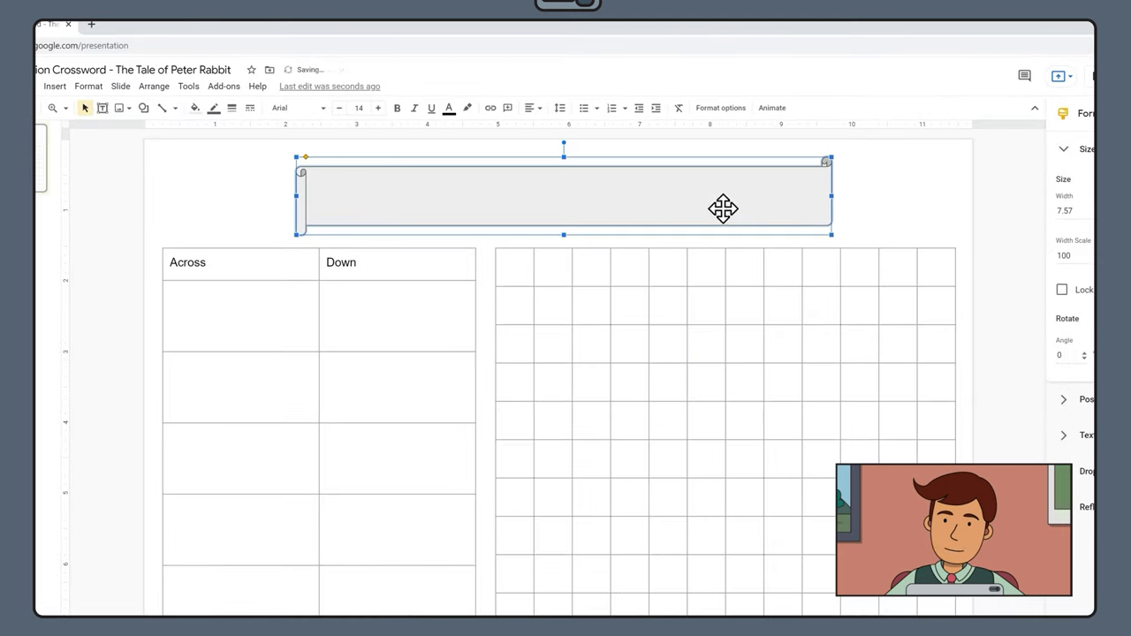
- Enter "The Tale of Peter Rabbit" in the banner, with "By Beatrix Potter" on a second line
{"action": "left_click", "coordinate": [564, 172]}
{"action": "type", "text": "The Tale of Pe"}
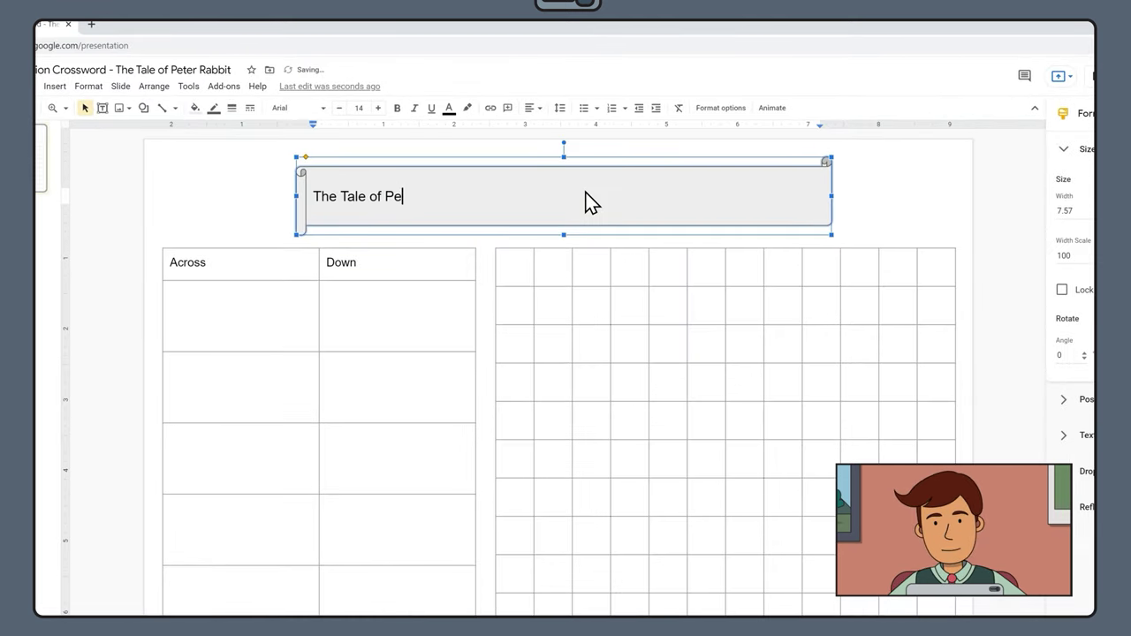
{"action": "type", "text": "ter Rabbit"}
{"action": "key", "text": "Return"}
{"action": "type", "text": "bit B"}
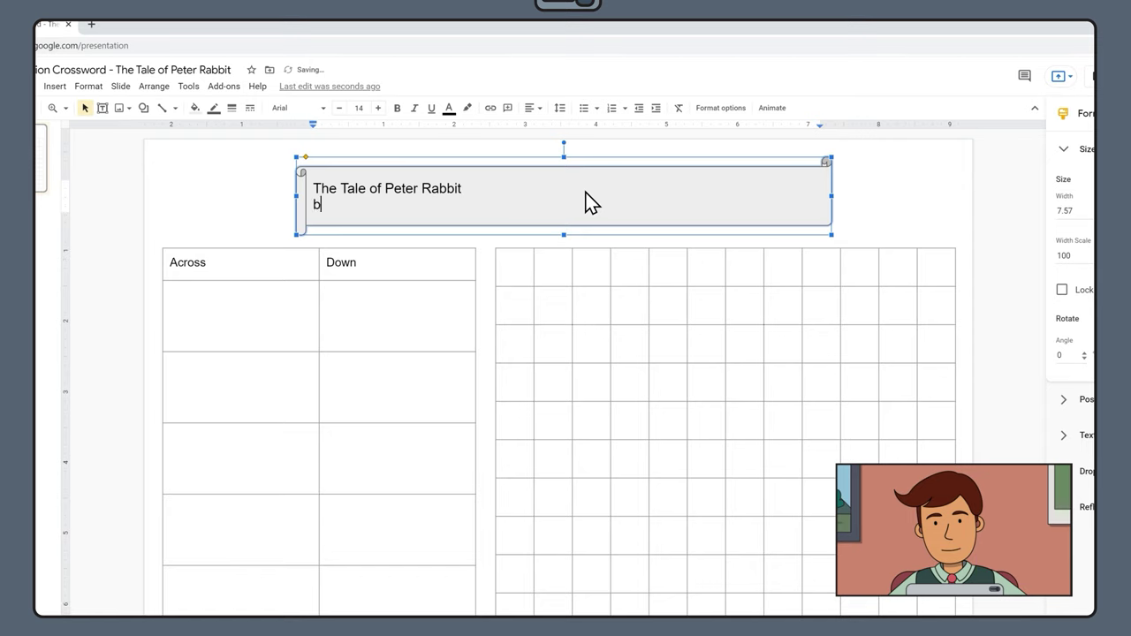
{"action": "type", "text": "y Beatrix Potter"}
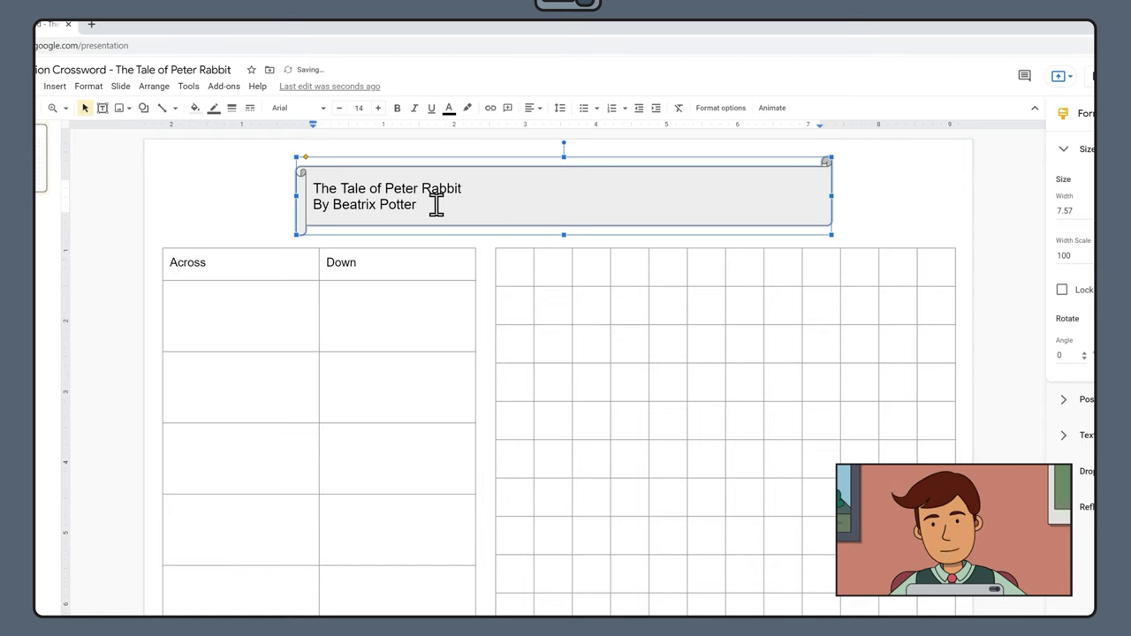
- Change the font of both banner lines to Merriweather
{"action": "left_click_drag", "start_coordinate": [434, 202], "coordinate": [295, 169]}
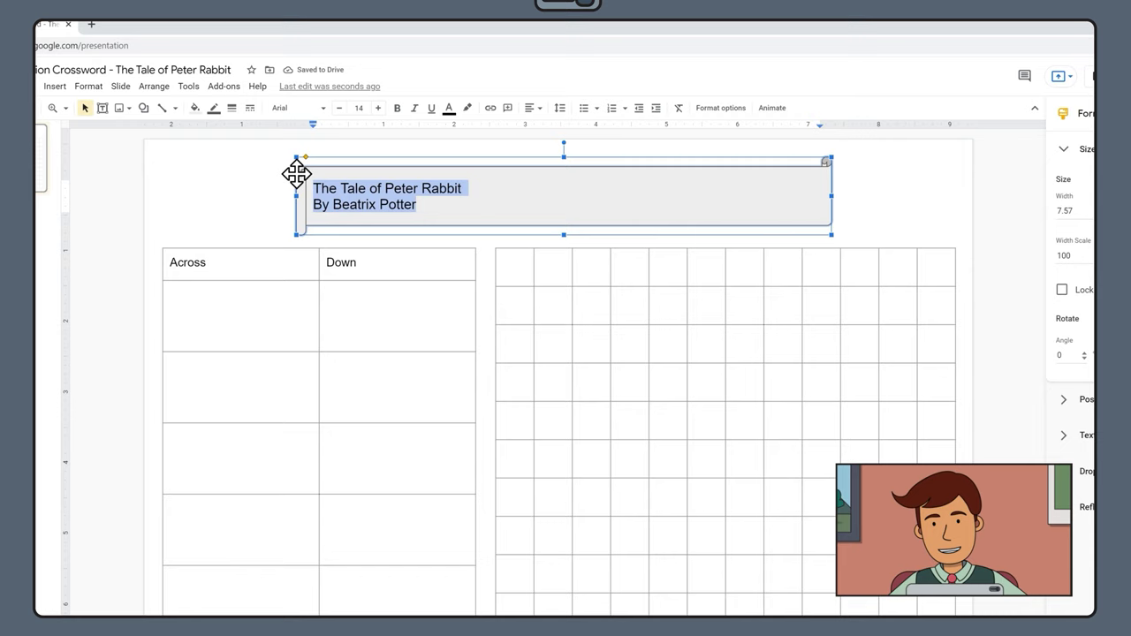
{"action": "left_click", "coordinate": [304, 110]}
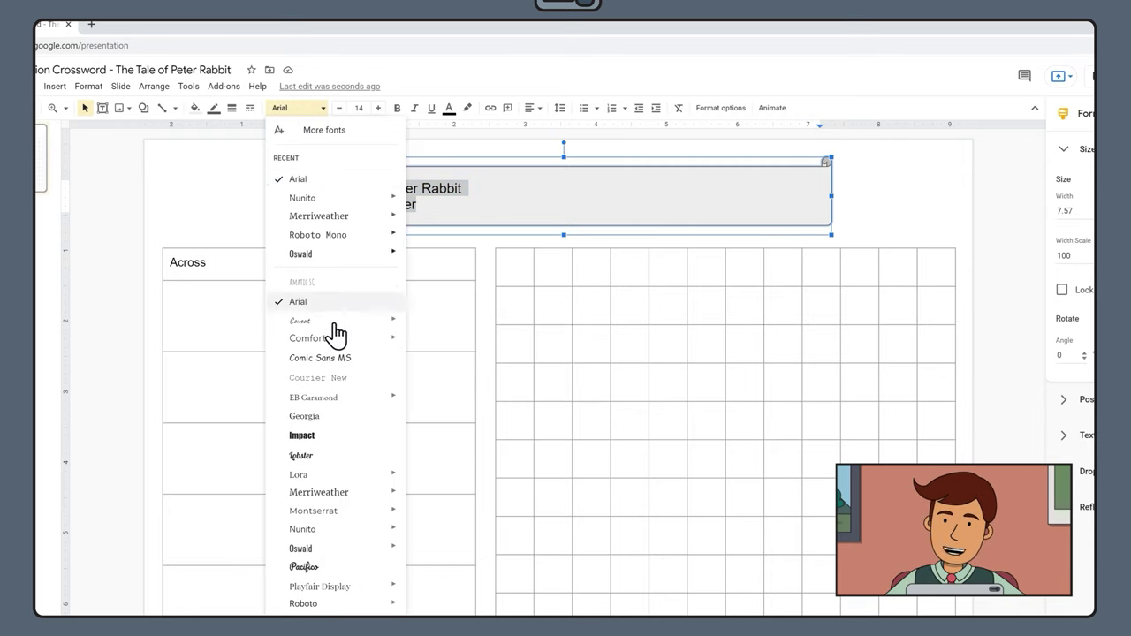
{"action": "left_click", "coordinate": [347, 500]}
- Enlarge the banner's title line to well above 21 pt and reduce the author line to 12 pt
{"action": "left_click_drag", "start_coordinate": [477, 188], "coordinate": [307, 189]}
{"action": "left_click", "coordinate": [378, 108]}
{"action": "left_click", "coordinate": [378, 107]}
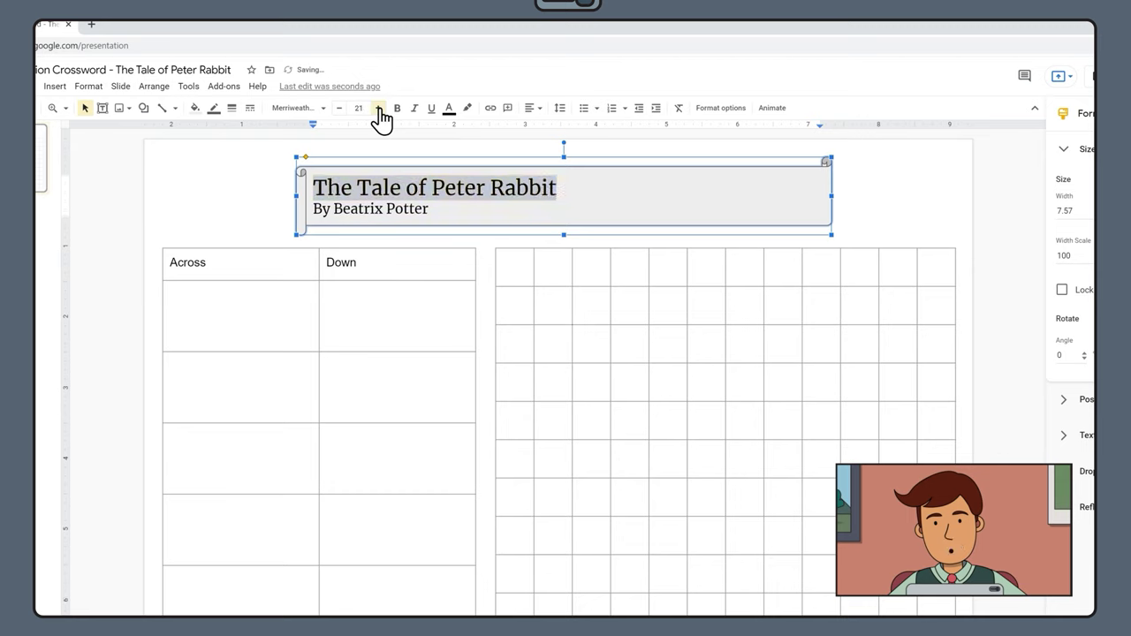
{"action": "left_click", "coordinate": [378, 108]}
{"action": "left_click", "coordinate": [378, 108]}
{"action": "left_click", "coordinate": [378, 108]}
{"action": "left_click_drag", "start_coordinate": [430, 212], "coordinate": [312, 212]}
{"action": "left_click", "coordinate": [339, 108]}
{"action": "left_click", "coordinate": [339, 108]}
{"action": "left_click", "coordinate": [419, 214]}
- Center both lines of text horizontally within the banner
{"action": "triple_click", "coordinate": [318, 188]}
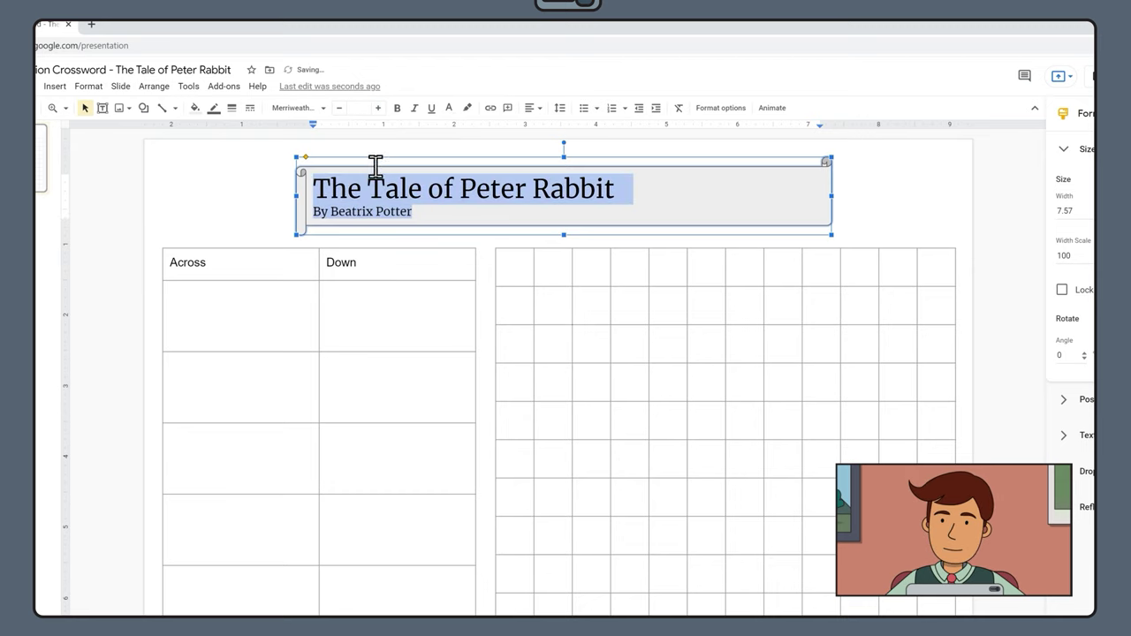
{"action": "left_click", "coordinate": [530, 107]}
{"action": "left_click", "coordinate": [551, 126]}
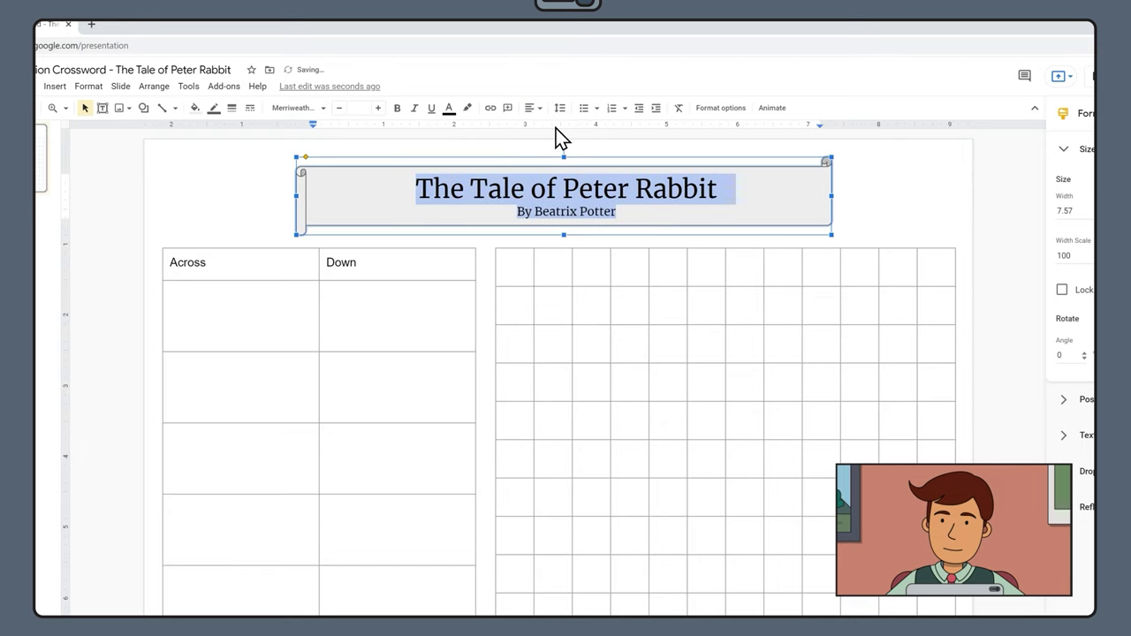
{"action": "key", "text": "Escape"}
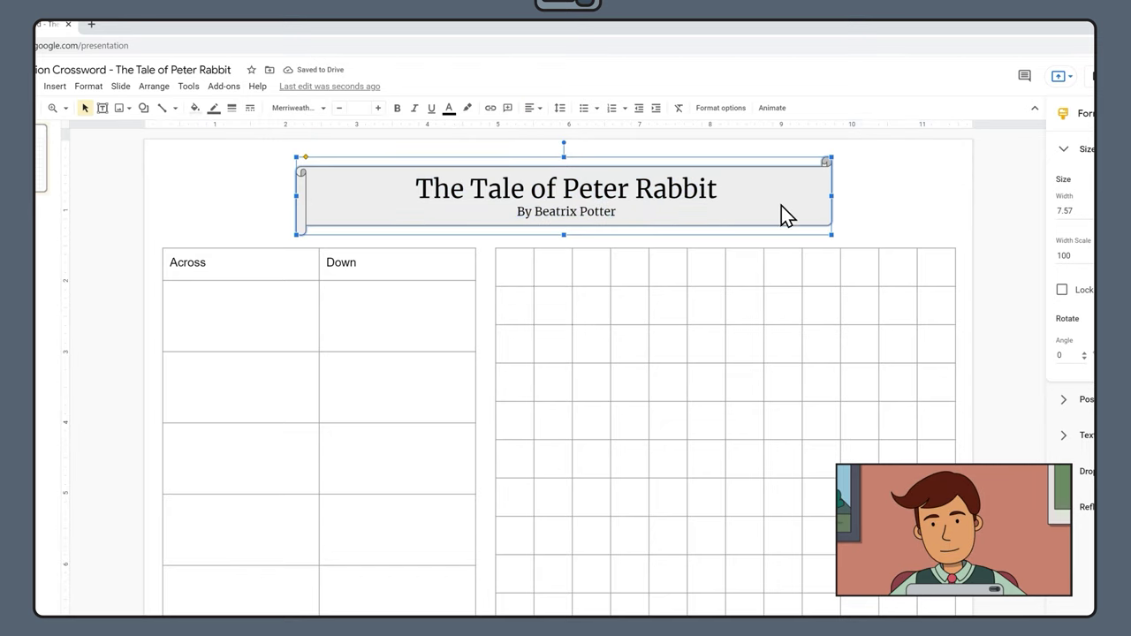
- Fill the scroll banner with a light green colour
{"action": "left_click", "coordinate": [194, 108]}
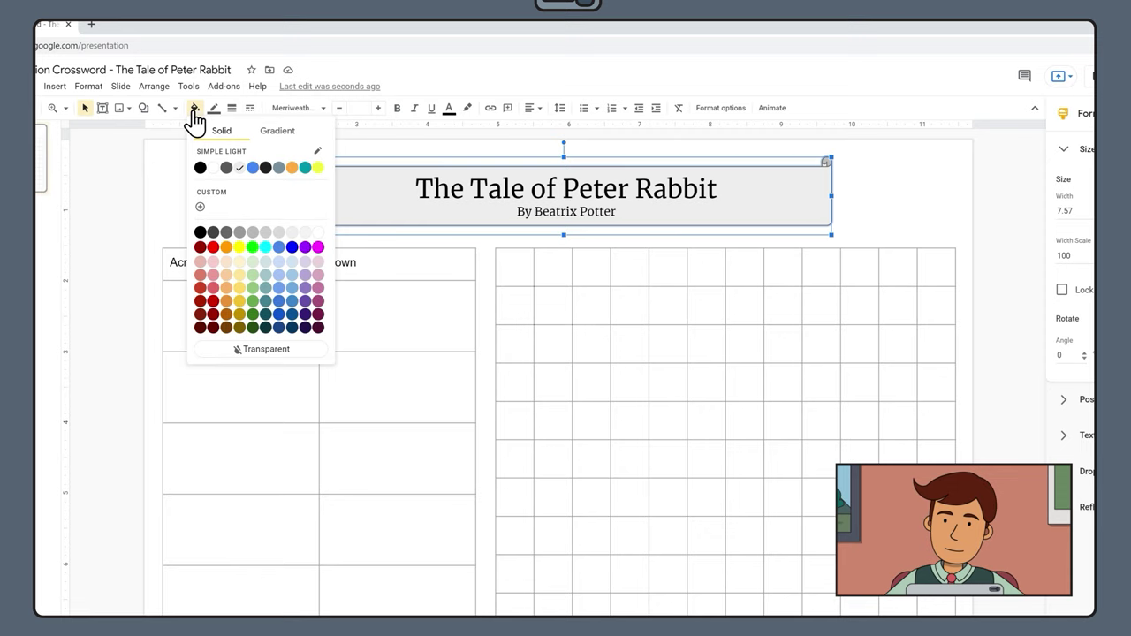
{"action": "left_click", "coordinate": [254, 274]}
{"action": "left_click", "coordinate": [938, 191]}
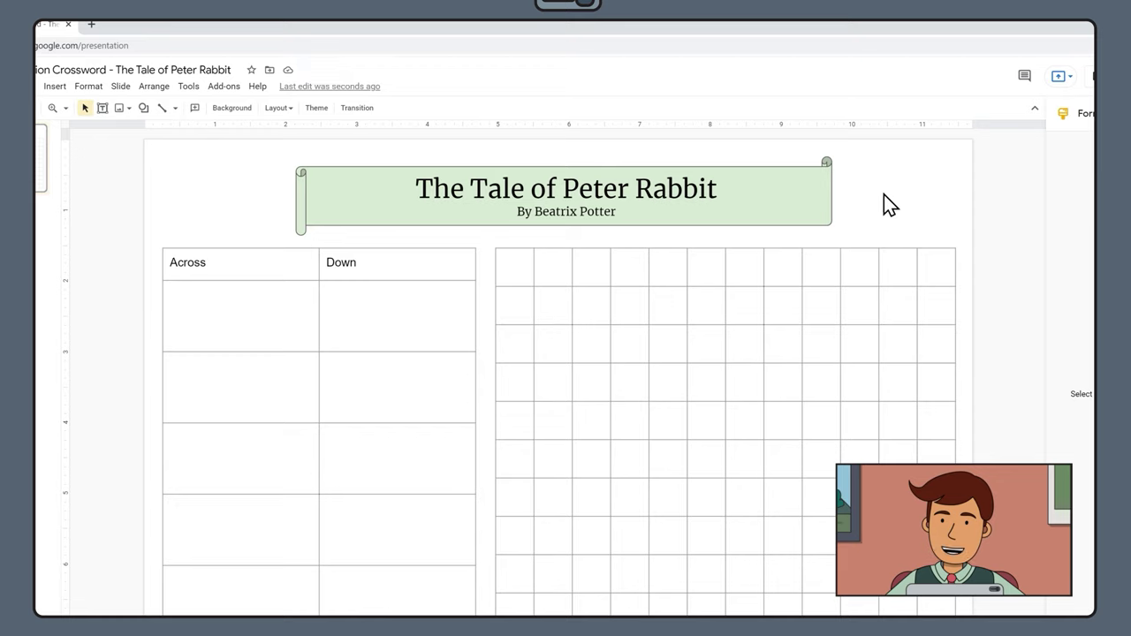
- Narrow the banner to about 5.58 in wide and center it horizontally on the page
{"action": "left_click", "coordinate": [805, 200]}
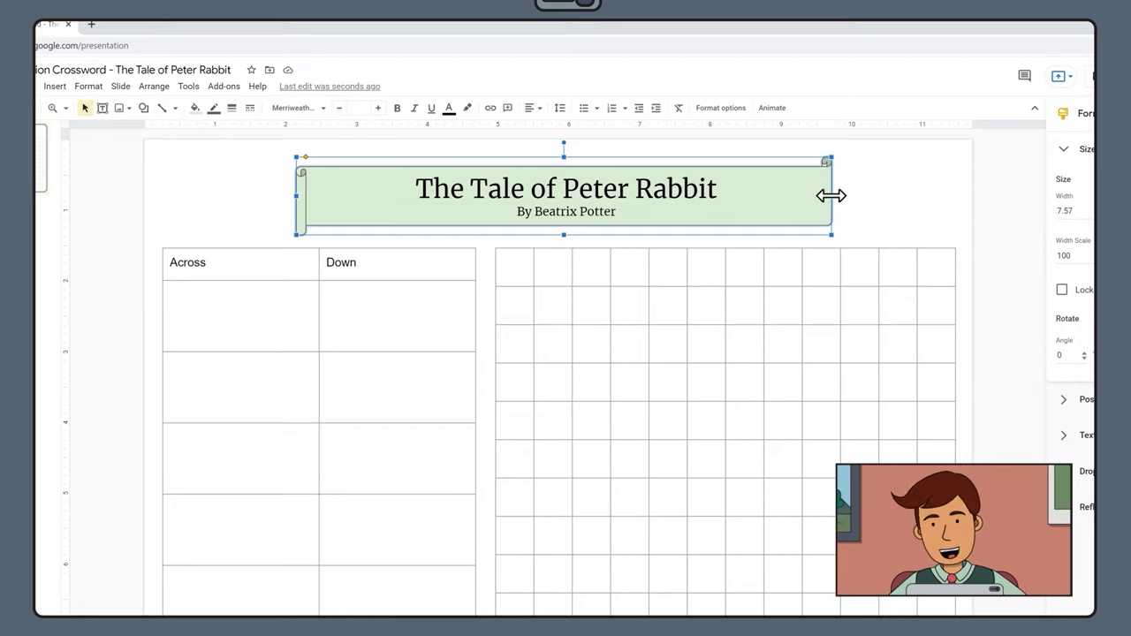
{"action": "left_click_drag", "start_coordinate": [831, 195], "coordinate": [687, 195]}
{"action": "right_click", "coordinate": [626, 201]}
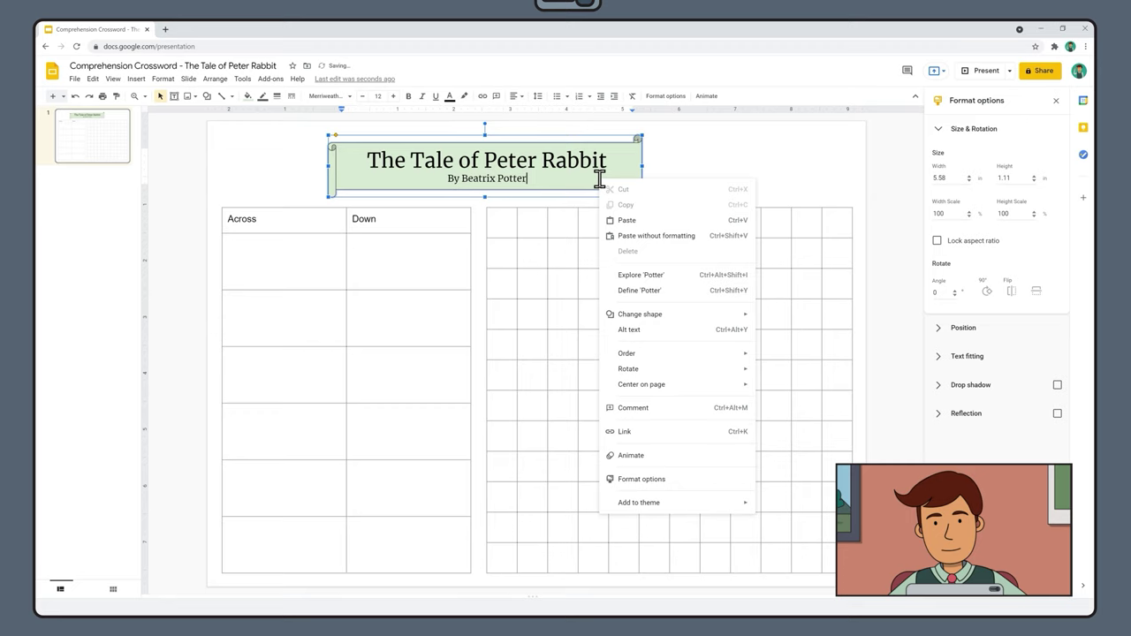
{"action": "mouse_move", "coordinate": [694, 386]}
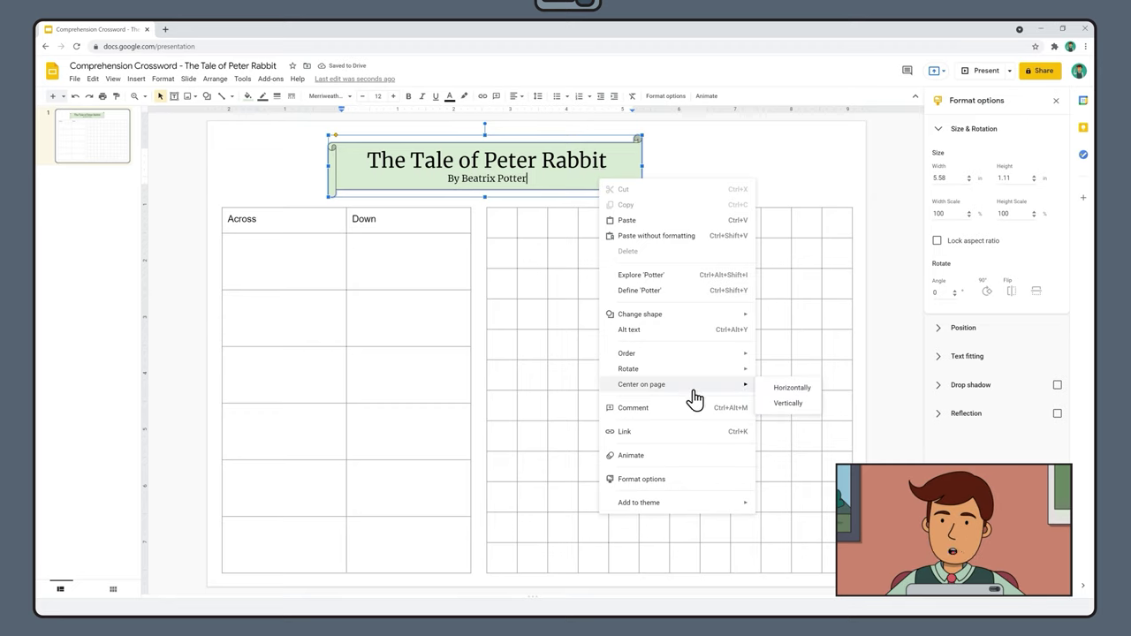
{"action": "left_click", "coordinate": [789, 388]}
{"action": "left_click", "coordinate": [792, 168]}
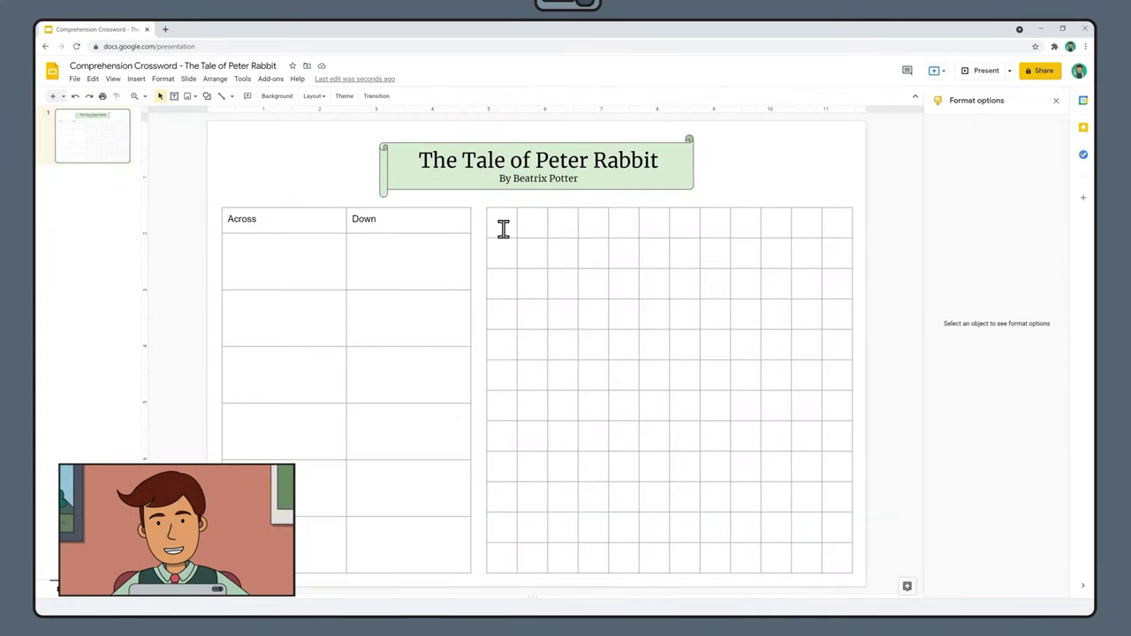
- Set the text of all cells in the 12 x 12 grid to size 16, centered horizontally and vertically
{"action": "left_click_drag", "start_coordinate": [503, 227], "coordinate": [838, 556]}
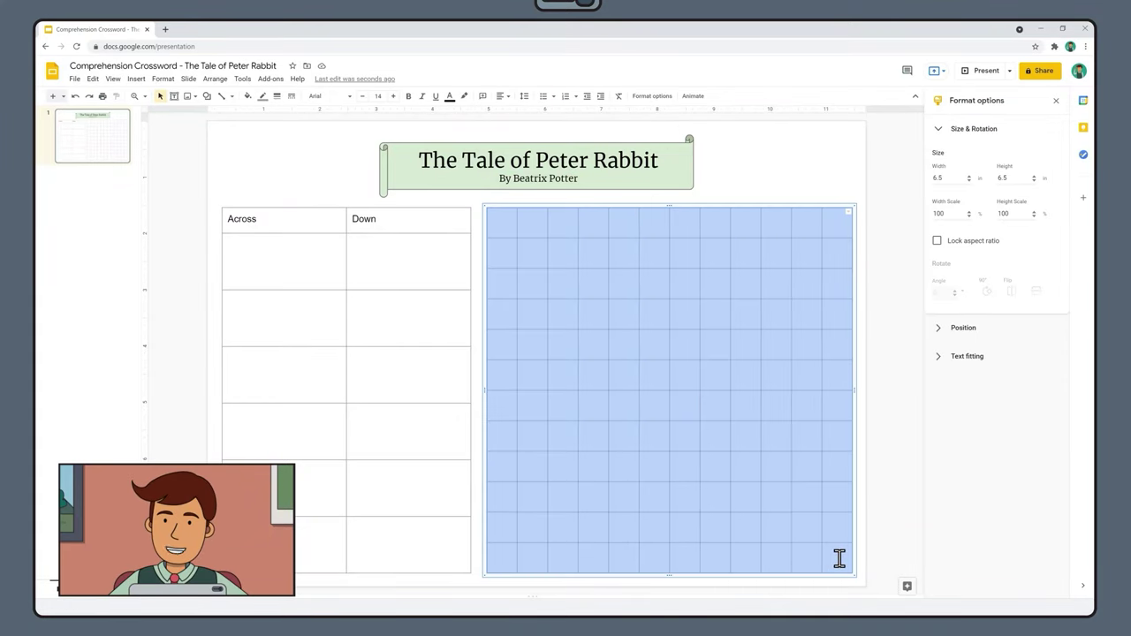
{"action": "left_click", "coordinate": [394, 97]}
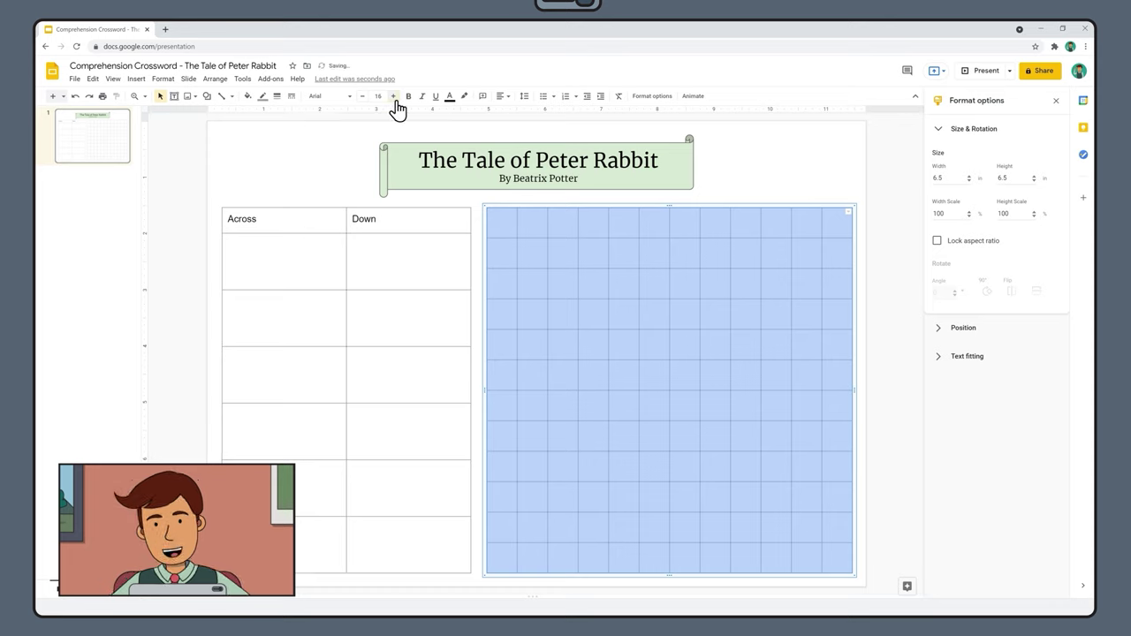
{"action": "left_click", "coordinate": [509, 99]}
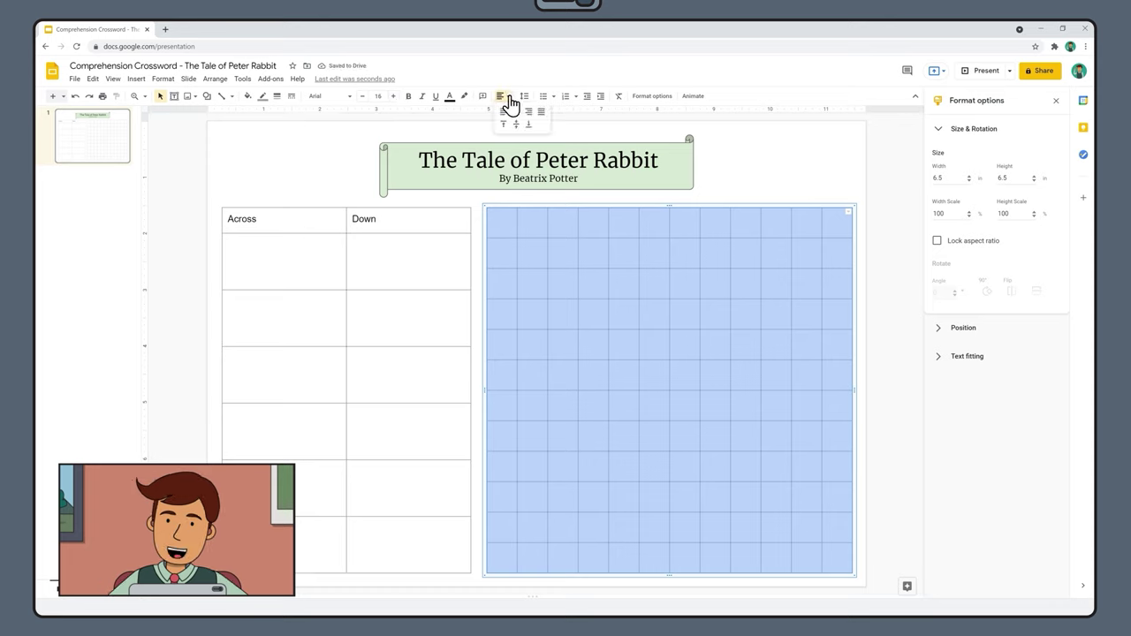
{"action": "left_click", "coordinate": [516, 112]}
{"action": "left_click", "coordinate": [508, 101]}
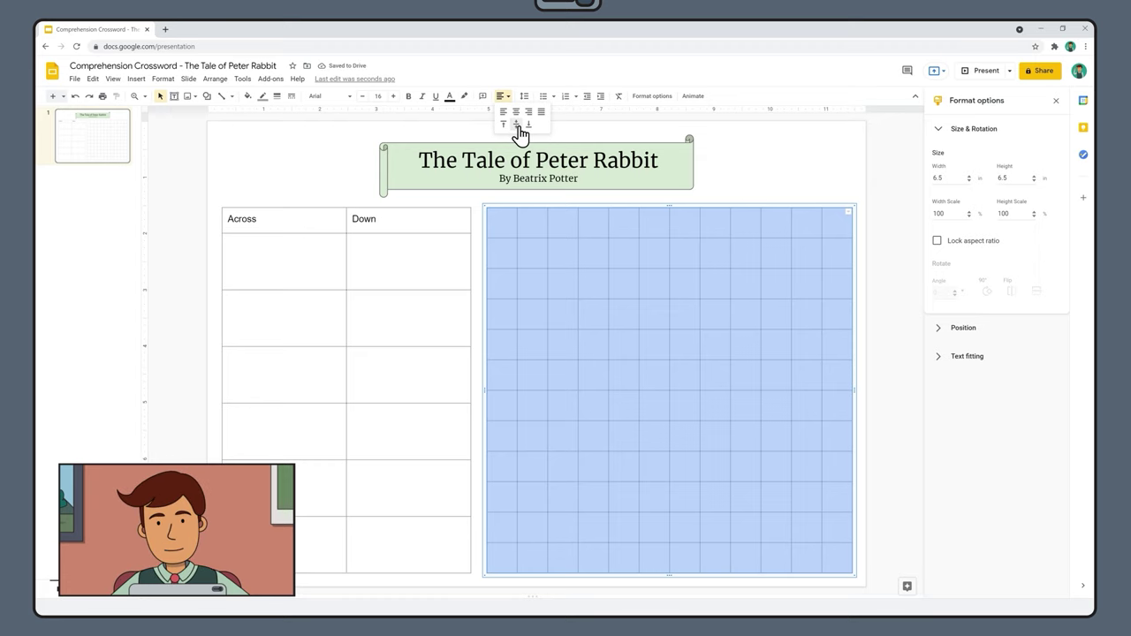
{"action": "left_click", "coordinate": [519, 128]}
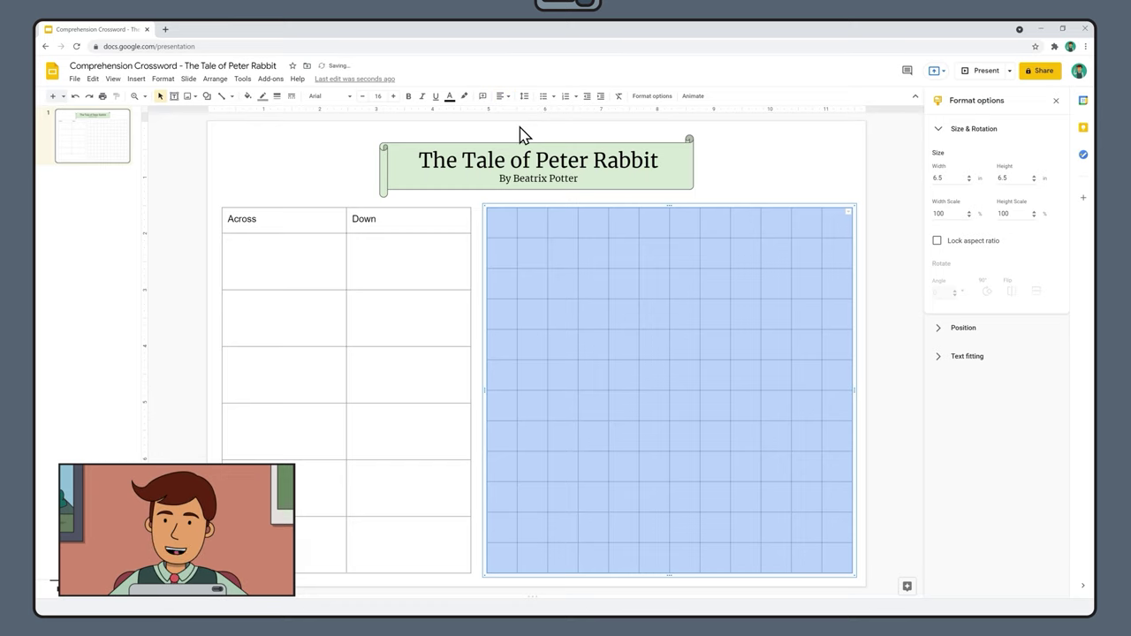
{"action": "left_click", "coordinate": [747, 159]}
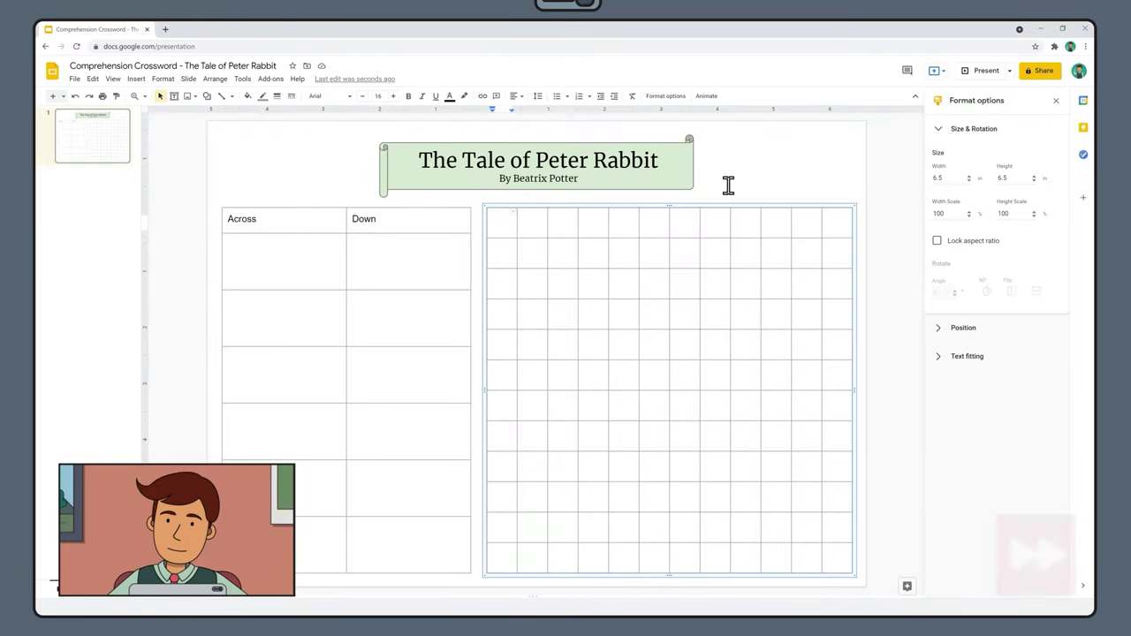
- Enter the answer GARDEN across the grid's first row, one letter per cell, starting in the first cell
{"action": "type", "text": "G"}
{"action": "key", "text": "Tab"}
{"action": "type", "text": "A"}
{"action": "key", "text": "Tab"}
{"action": "type", "text": "R"}
{"action": "key", "text": "Tab"}
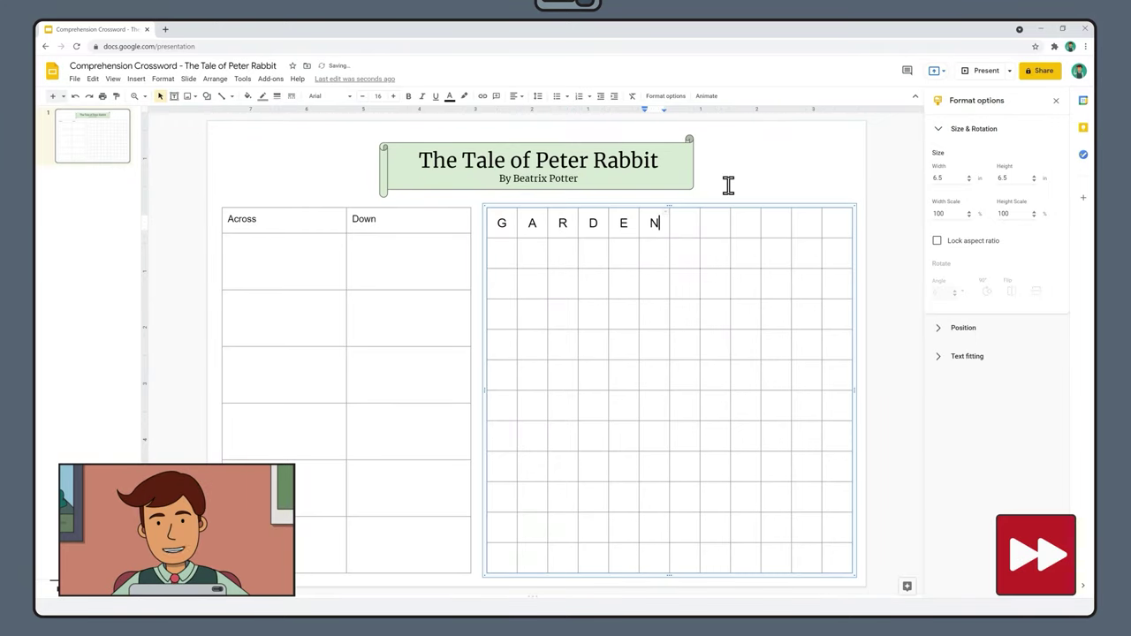
- Enter NAUGHTY downward in the grid, starting from the N of GARDEN
{"action": "type", "text": "H"}
{"action": "key", "text": "Down"}
{"action": "type", "text": "T"}
{"action": "key", "text": "Down"}
{"action": "type", "text": "Y"}
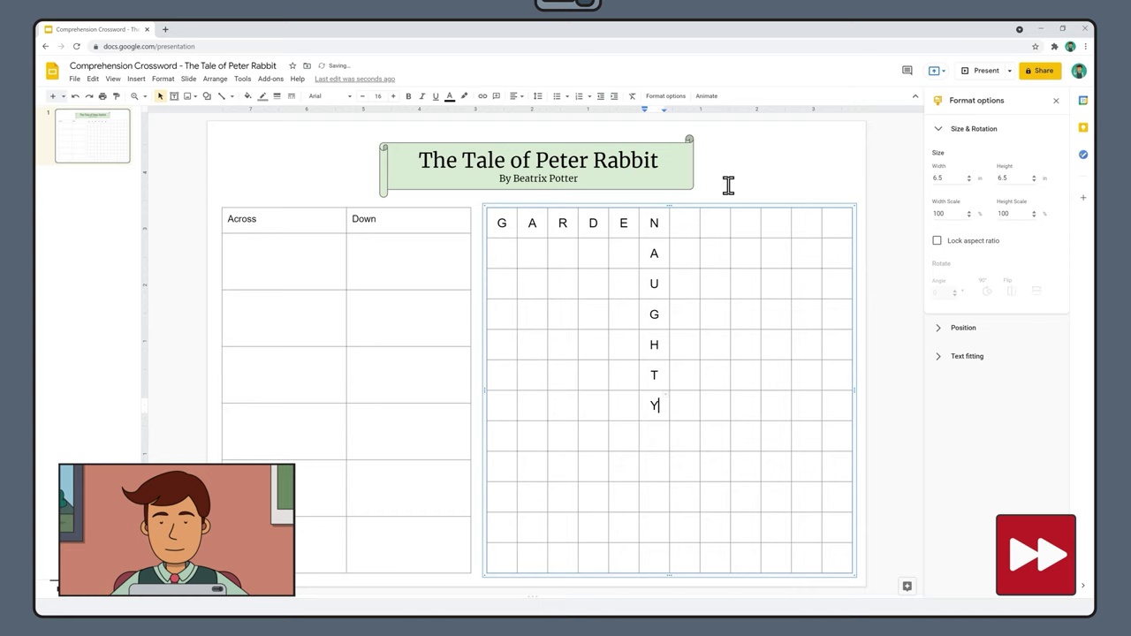
- Enter CUCUMBER across the grid's third row, with its first U crossing the U of NAUGHTY
{"action": "left_click", "coordinate": [624, 285]}
{"action": "type", "text": "C"}
{"action": "key", "text": "Tab"}
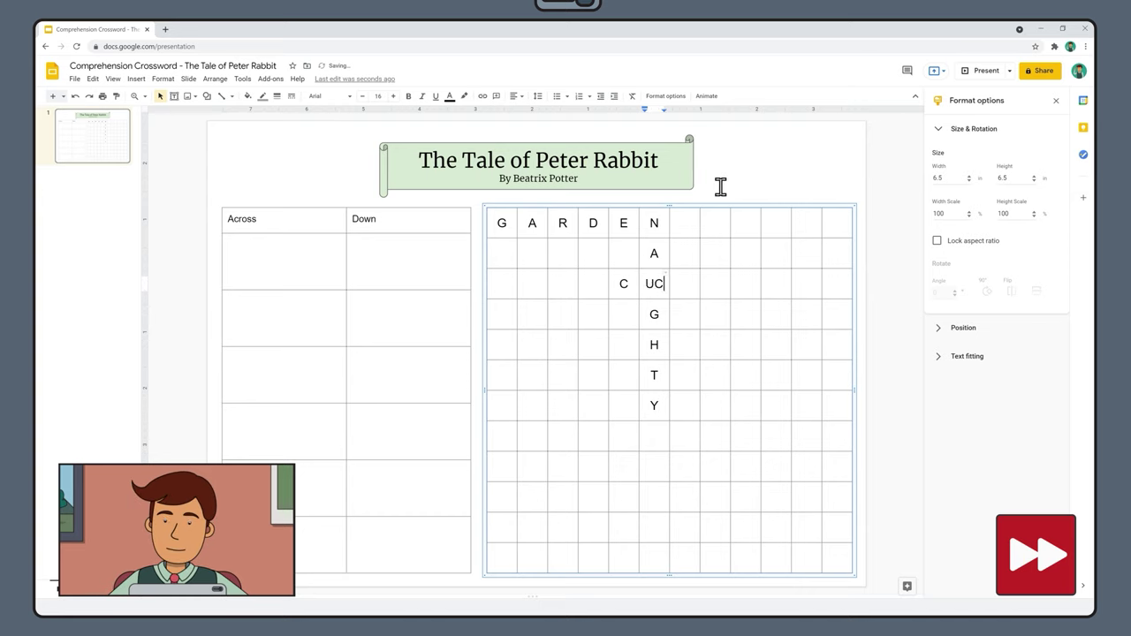
{"action": "key", "text": "Tab"}
{"action": "type", "text": "M"}
{"action": "key", "text": "Tab"}
{"action": "type", "text": "B"}
{"action": "key", "text": "Tab"}
{"action": "type", "text": "E"}
{"action": "key", "text": "Tab"}
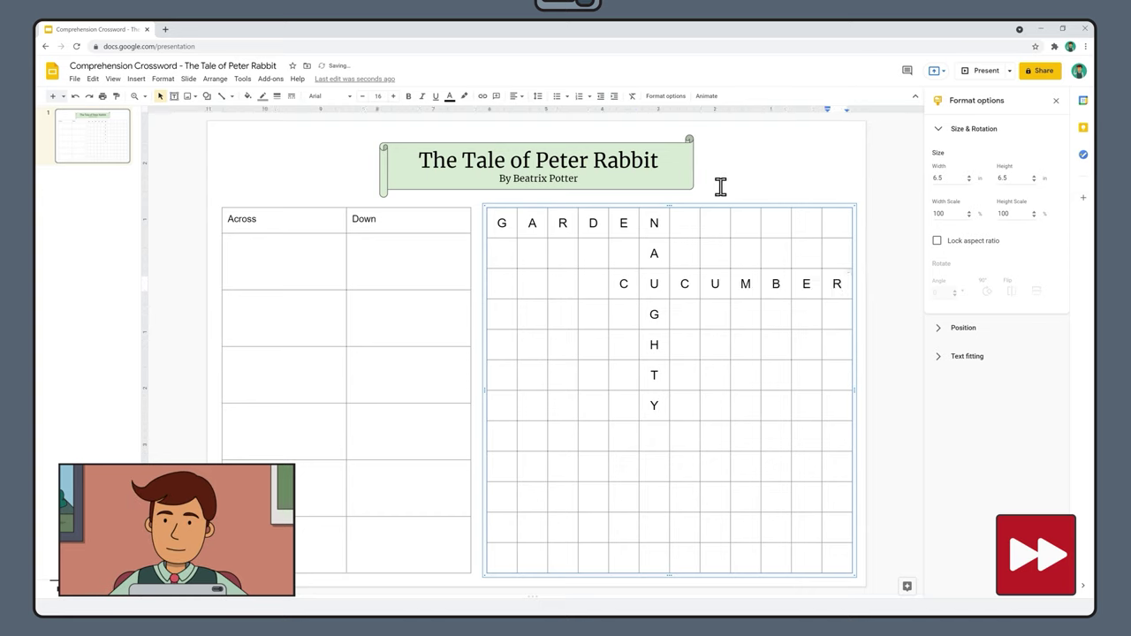
- Enter RAKE downward in the last column, starting from the R of CUCUMBER
{"action": "key", "text": "Down"}
{"action": "type", "text": "A"}
{"action": "key", "text": "Down"}
{"action": "type", "text": "K"}
{"action": "key", "text": "Down"}
- Enter UMBRELLA downward from the first row so that it crosses the B of CUCUMBER
{"action": "key", "text": "Up"}
{"action": "key", "text": "Up"}
{"action": "key", "text": "Up"}
{"action": "key", "text": "Up"}
{"action": "key", "text": "Up"}
{"action": "key", "text": "Up"}
{"action": "key", "text": "Left"}
{"action": "key", "text": "Left"}
{"action": "type", "text": "U"}
{"action": "key", "text": "Down"}
{"action": "type", "text": "M"}
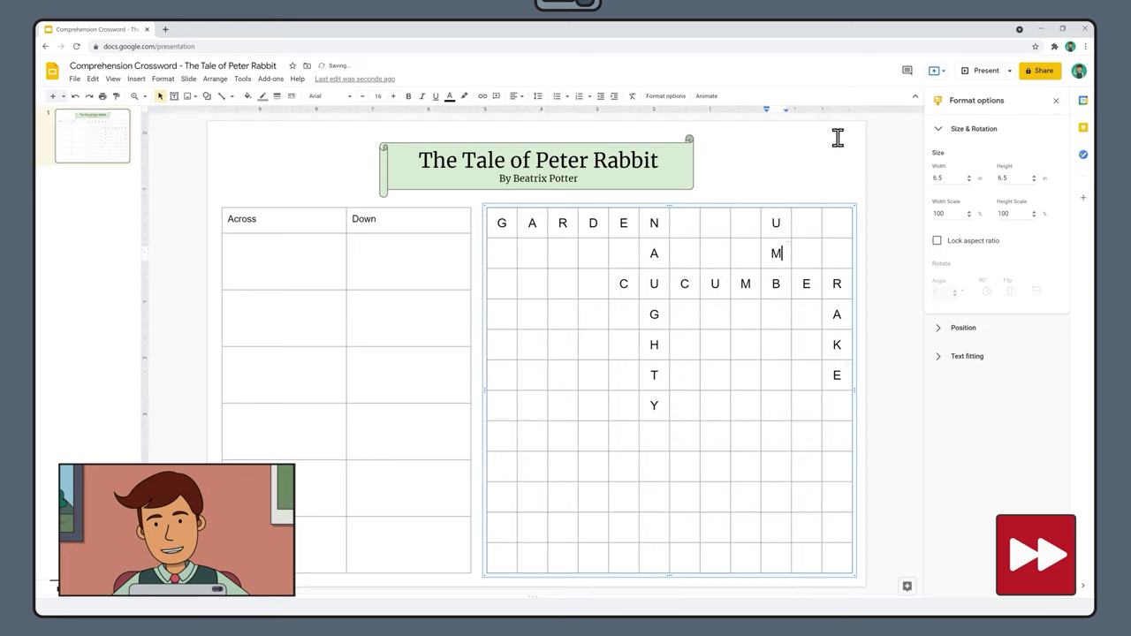
{"action": "key", "text": "Down"}
{"action": "key", "text": "Down"}
{"action": "type", "text": "R"}
- Enter BEANS across through the final A of UMBRELLA and WATER across through the T of NAUGHTY
{"action": "left_click", "coordinate": [715, 435]}
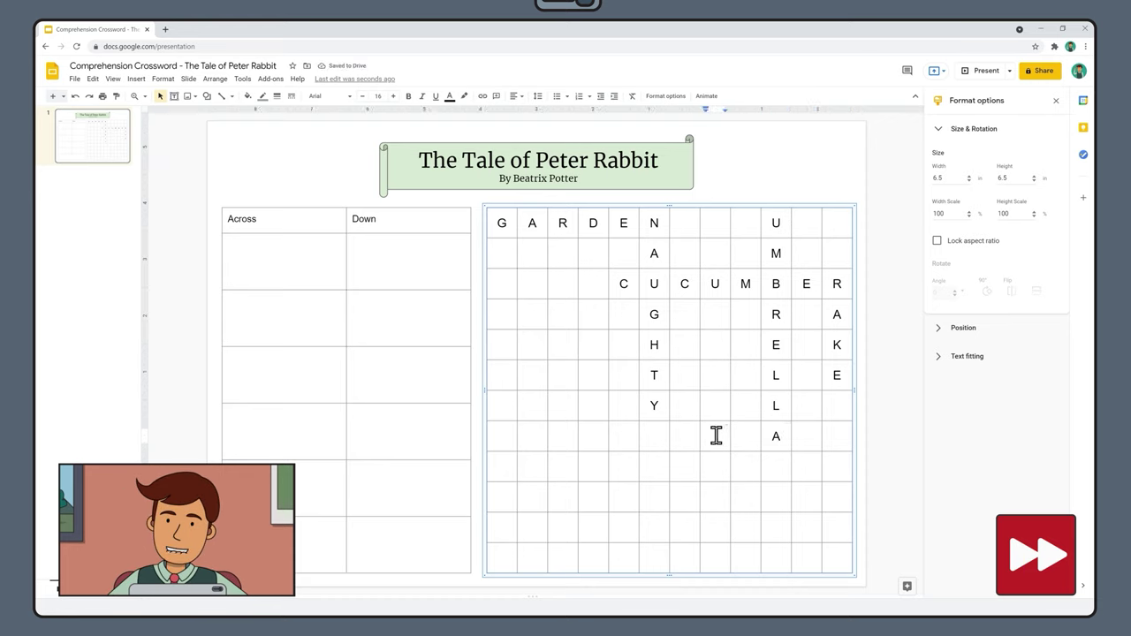
{"action": "key", "text": "Right"}
{"action": "type", "text": "S"}
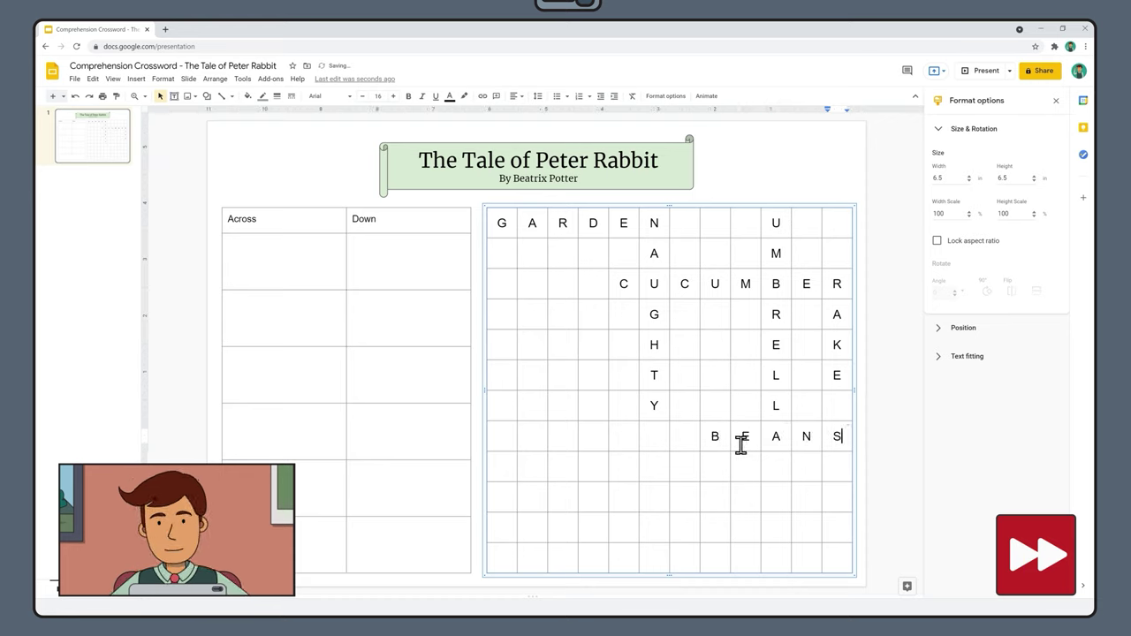
{"action": "left_click", "coordinate": [595, 375]}
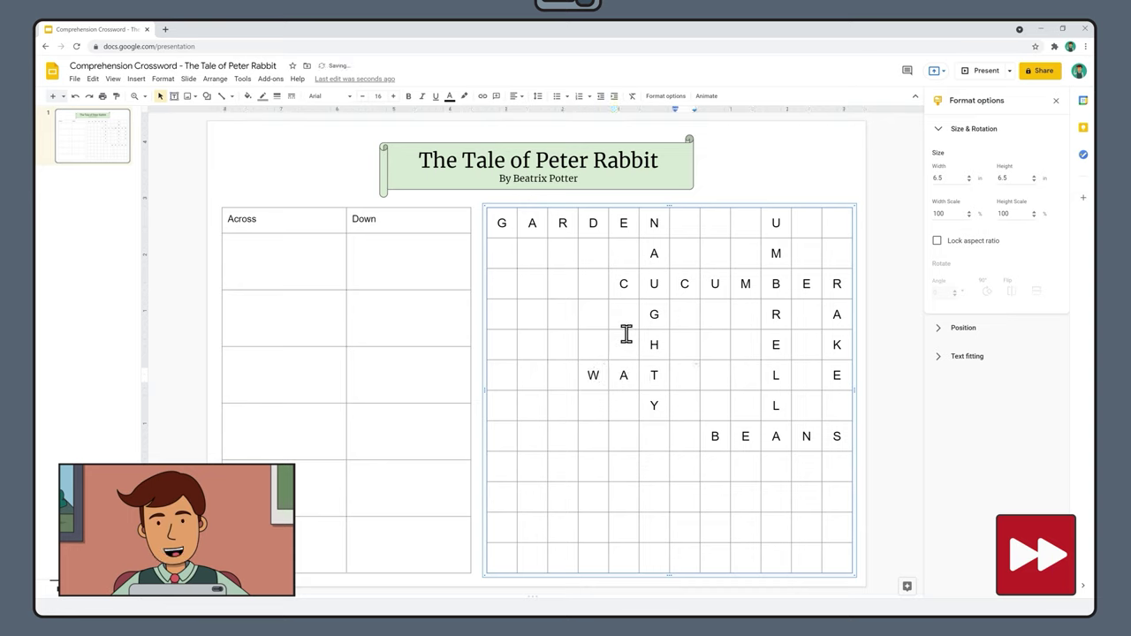
- Enter RABBITS downward from the R of WATER, crossing the B of BEANS
{"action": "left_click", "coordinate": [720, 419]}
{"action": "type", "text": "A"}
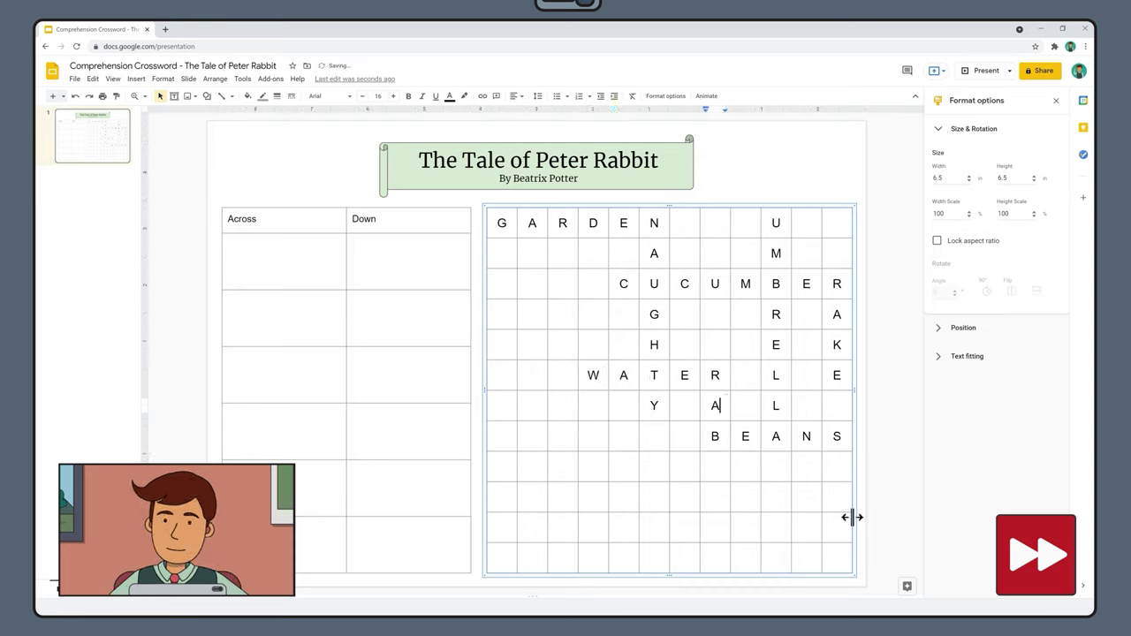
{"action": "key", "text": "Down"}
{"action": "type", "text": "I"}
{"action": "key", "text": "Down"}
{"action": "type", "text": "T"}
{"action": "key", "text": "Down"}
{"action": "type", "text": "S"}
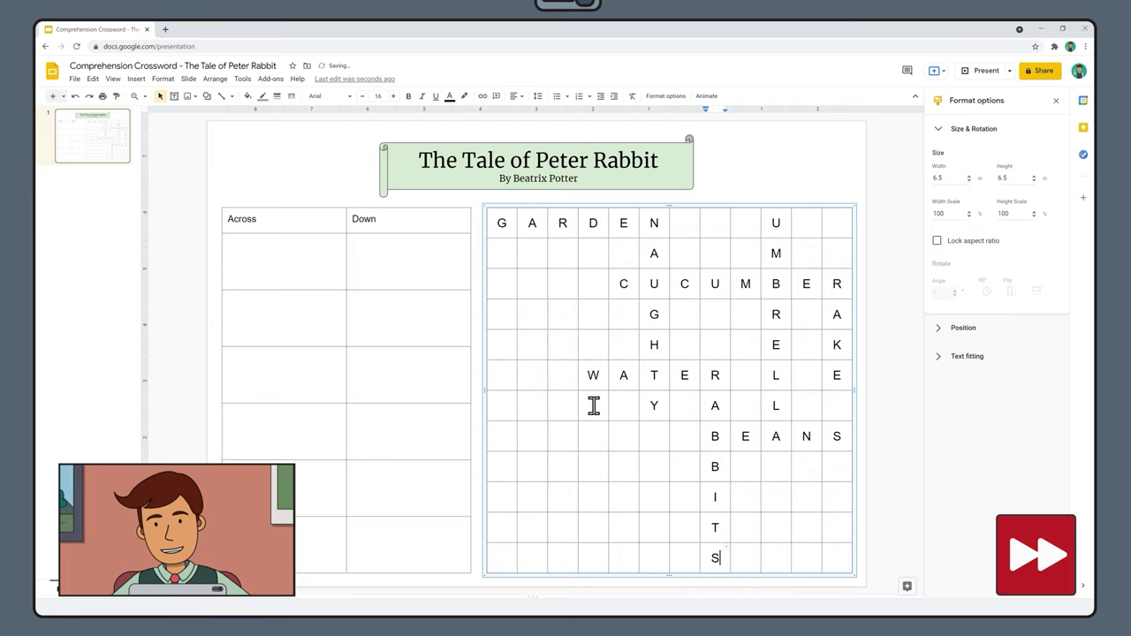
- Enter WHITE downward in the grid, starting from the W of WATER
{"action": "left_click", "coordinate": [594, 404]}
{"action": "type", "text": "H"}
{"action": "key", "text": "Down"}
{"action": "type", "text": "I"}
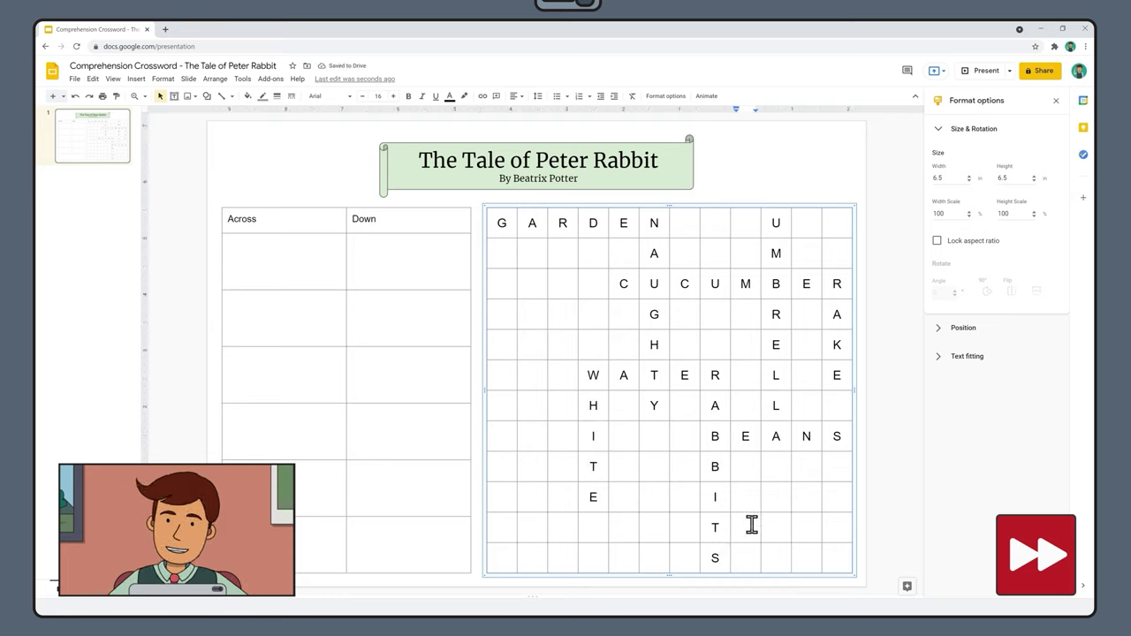
- Enter TEA across, starting from the T of RABBITS
{"action": "left_click", "coordinate": [751, 525]}
{"action": "type", "text": "E"}
{"action": "key", "text": "Tab"}
{"action": "type", "text": "A"}
- Enter SHOES across the grid's last row so that it ends on the S of RABBITS
{"action": "left_click", "coordinate": [585, 557]}
{"action": "type", "text": "S"}
{"action": "key", "text": "Tab"}
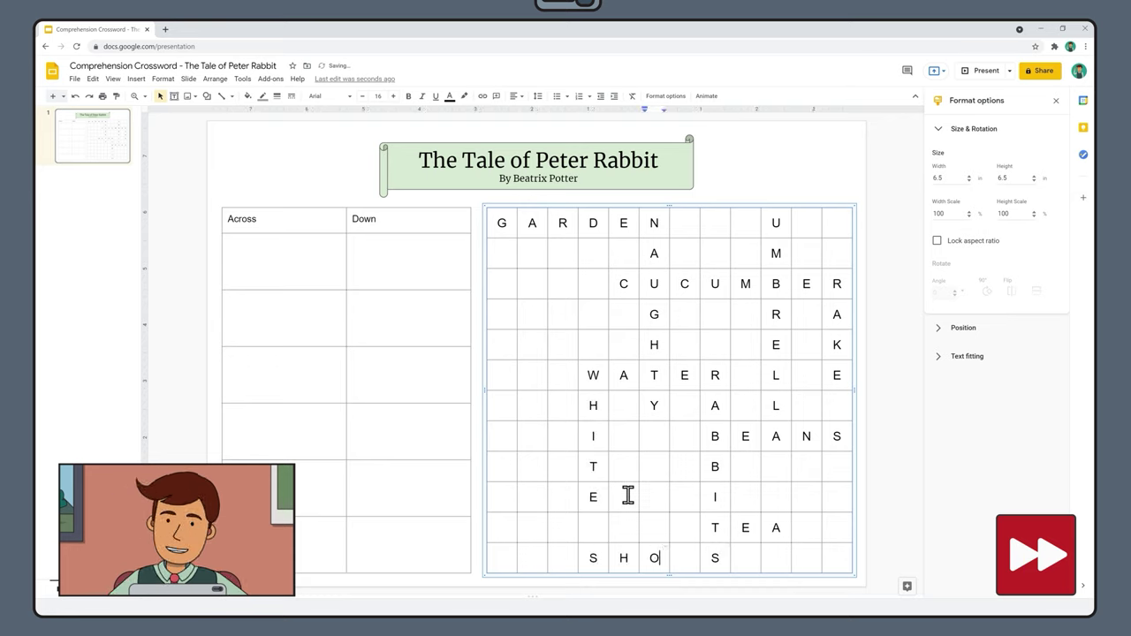
{"action": "key", "text": "Tab"}
{"action": "type", "text": "E"}
- Enter GOOSEBERRY downward in the first column, starting from the G of GARDEN
{"action": "left_click", "coordinate": [503, 251]}
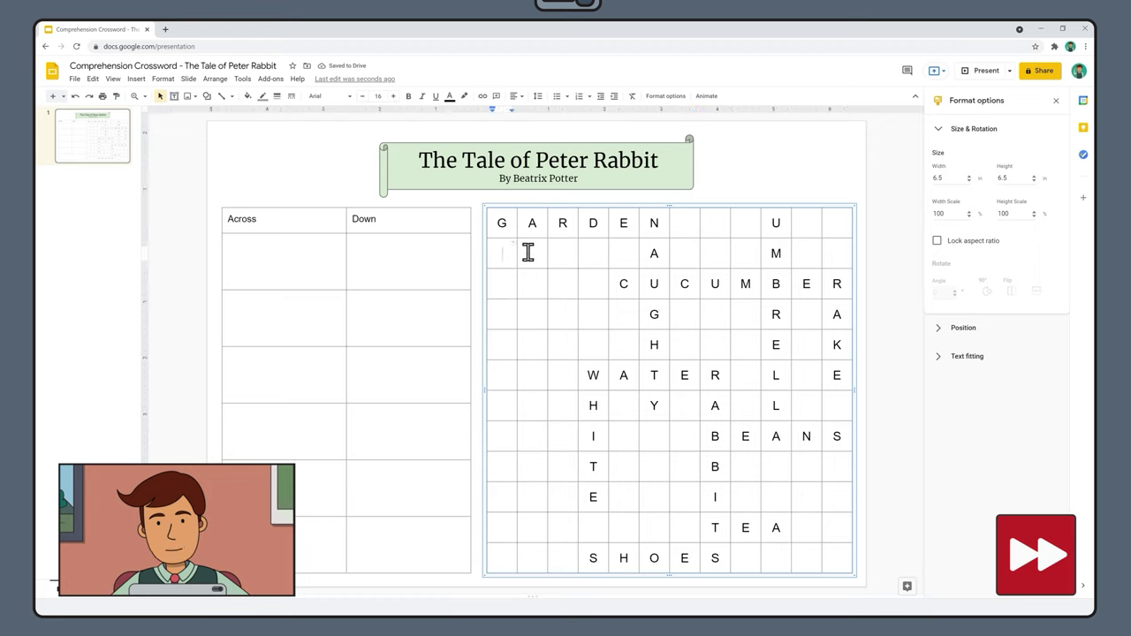
{"action": "type", "text": "B"}
{"action": "key", "text": "Down"}
{"action": "type", "text": "E"}
{"action": "key", "text": "Down"}
{"action": "type", "text": "R"}
{"action": "key", "text": "Down"}
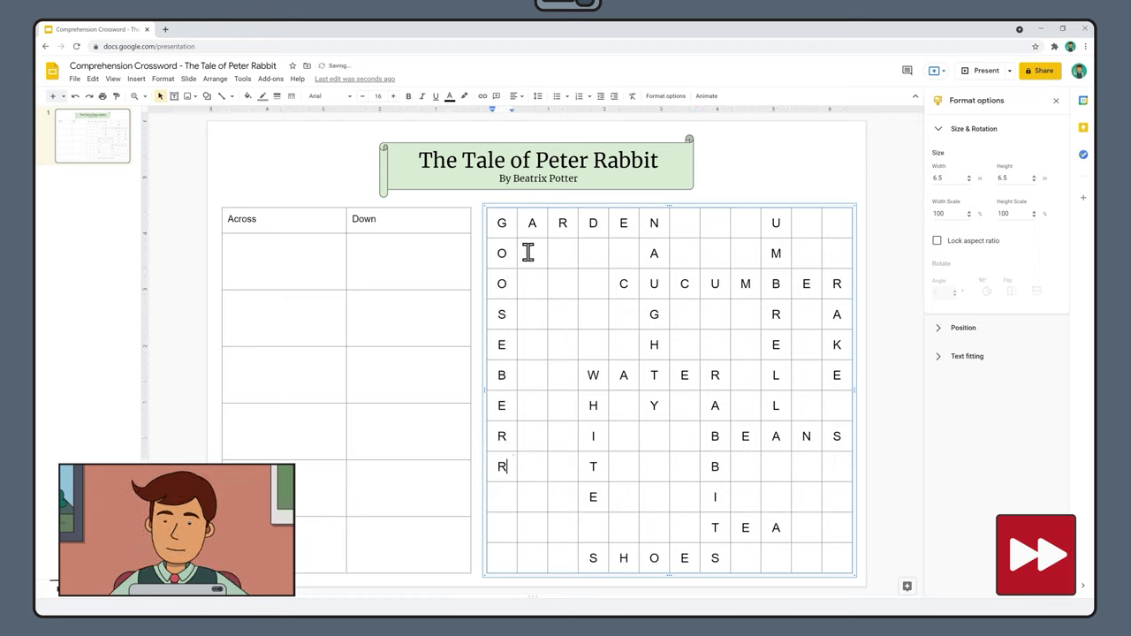
{"action": "type", "text": "R"}
{"action": "key", "text": "Down"}
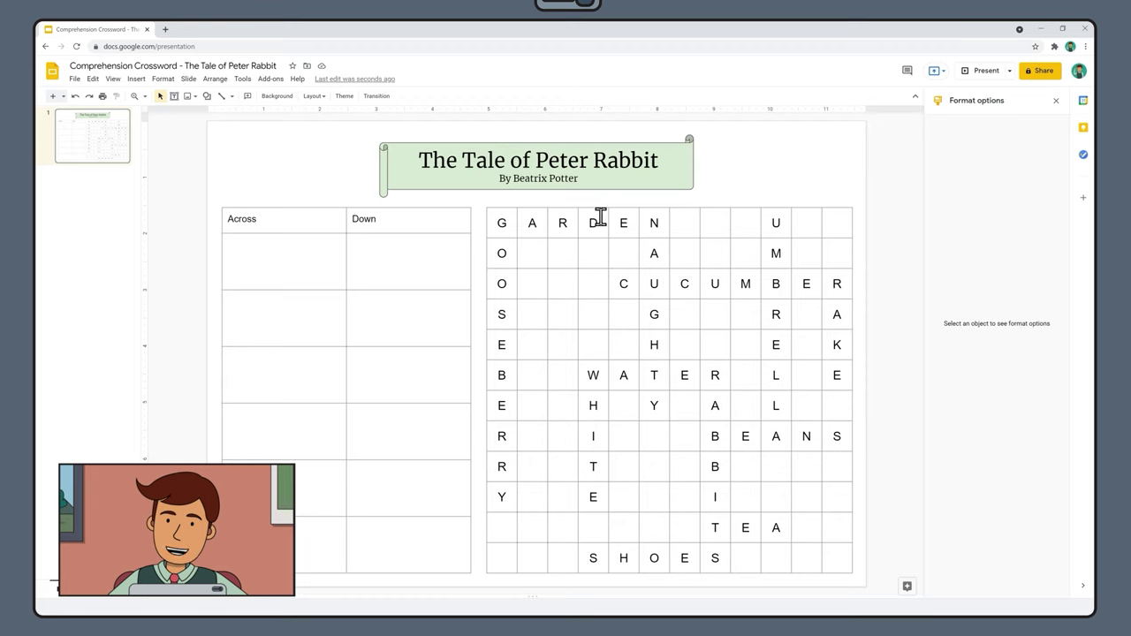
- Fill the starting cells in the grid's first row, G, N and U, with yellow
{"action": "left_click", "coordinate": [505, 223]}
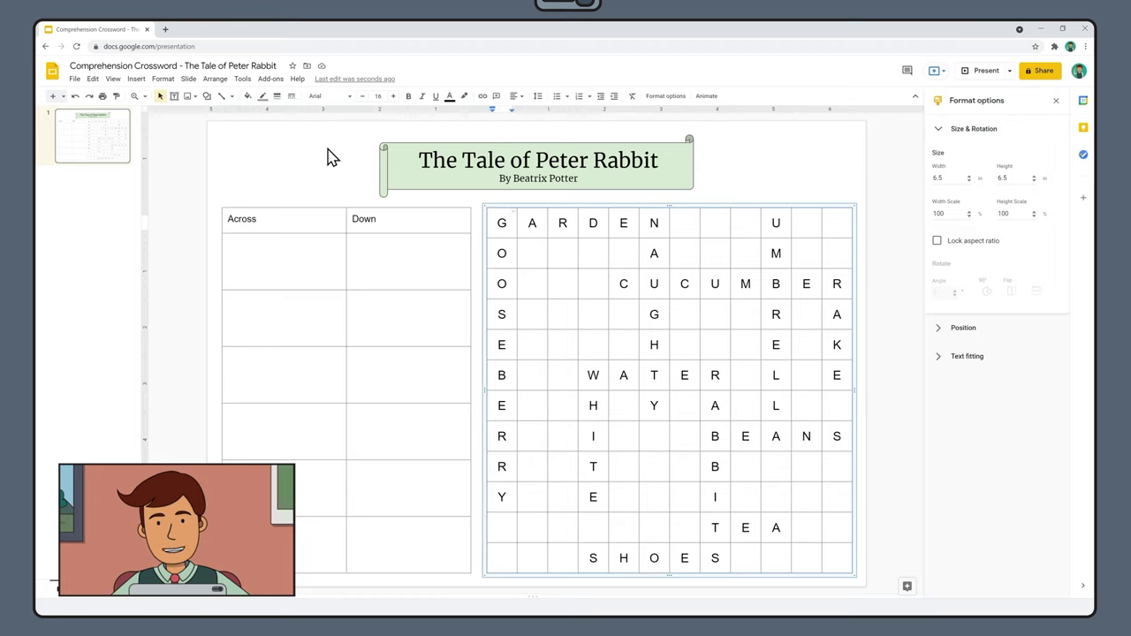
{"action": "left_click", "coordinate": [246, 97]}
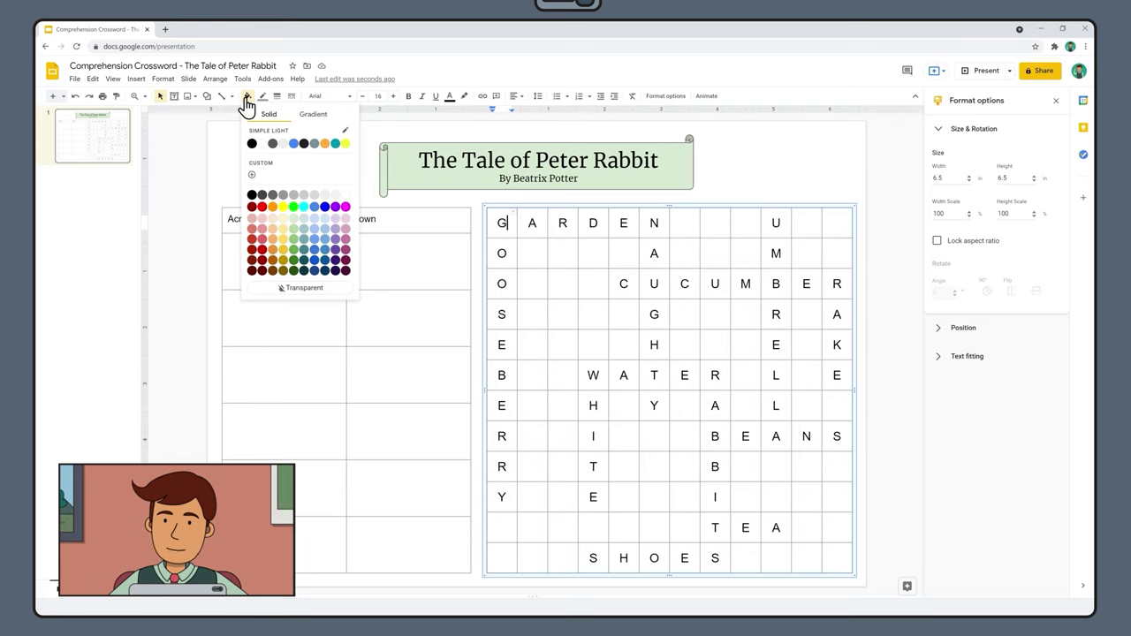
{"action": "left_click", "coordinate": [283, 207]}
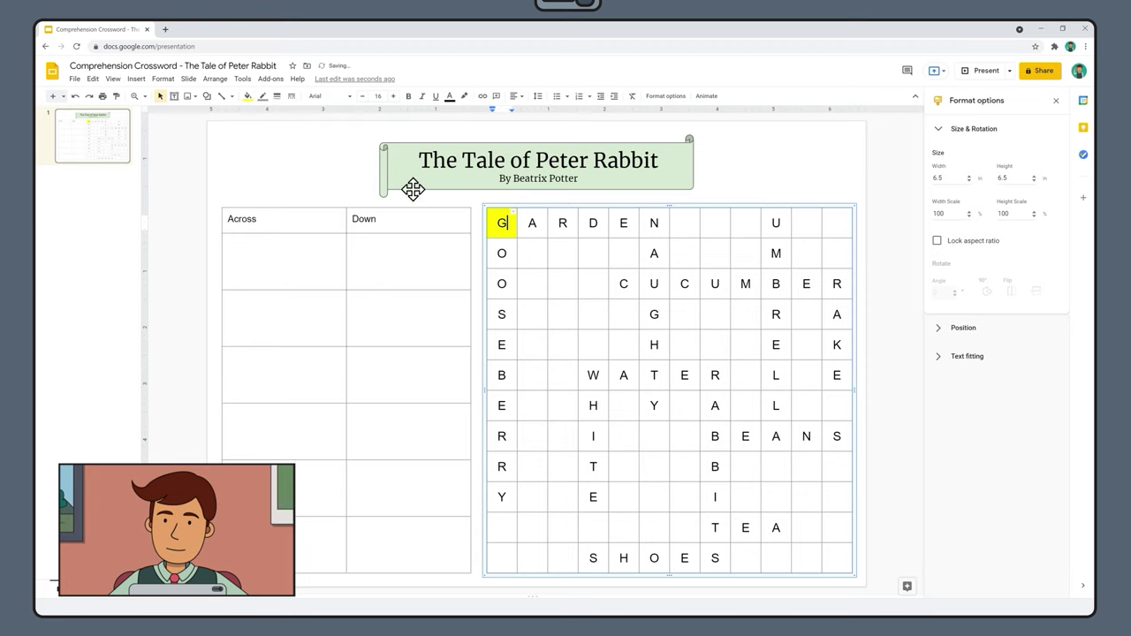
{"action": "left_click", "coordinate": [653, 222]}
{"action": "left_click", "coordinate": [247, 97]}
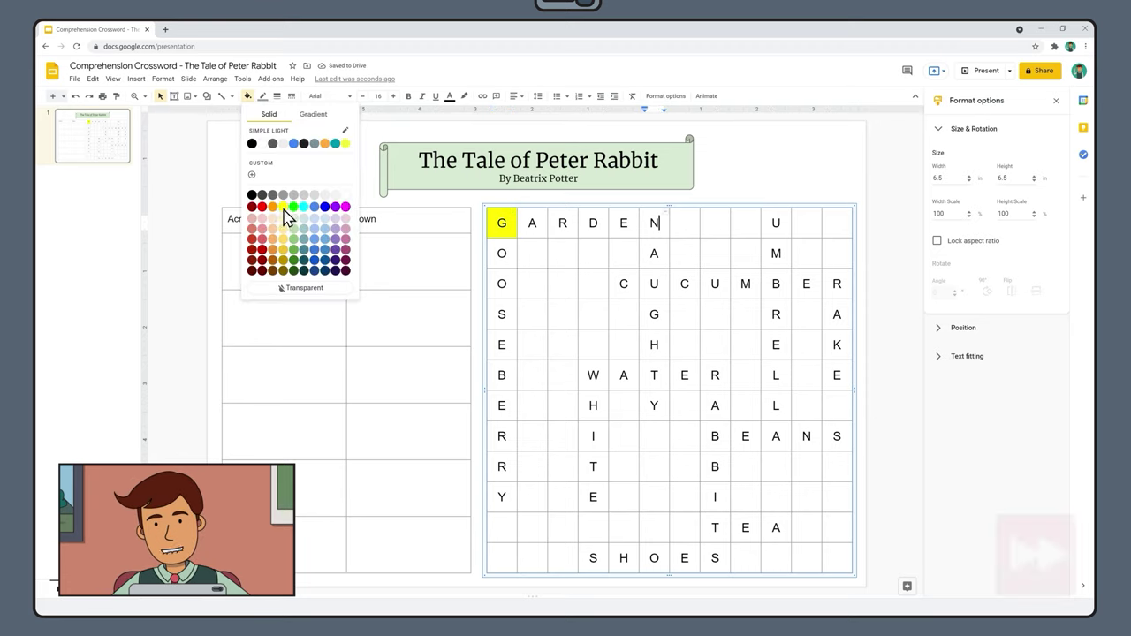
{"action": "left_click", "coordinate": [282, 206]}
{"action": "left_click", "coordinate": [781, 222]}
{"action": "left_click", "coordinate": [247, 98]}
{"action": "left_click", "coordinate": [283, 207]}
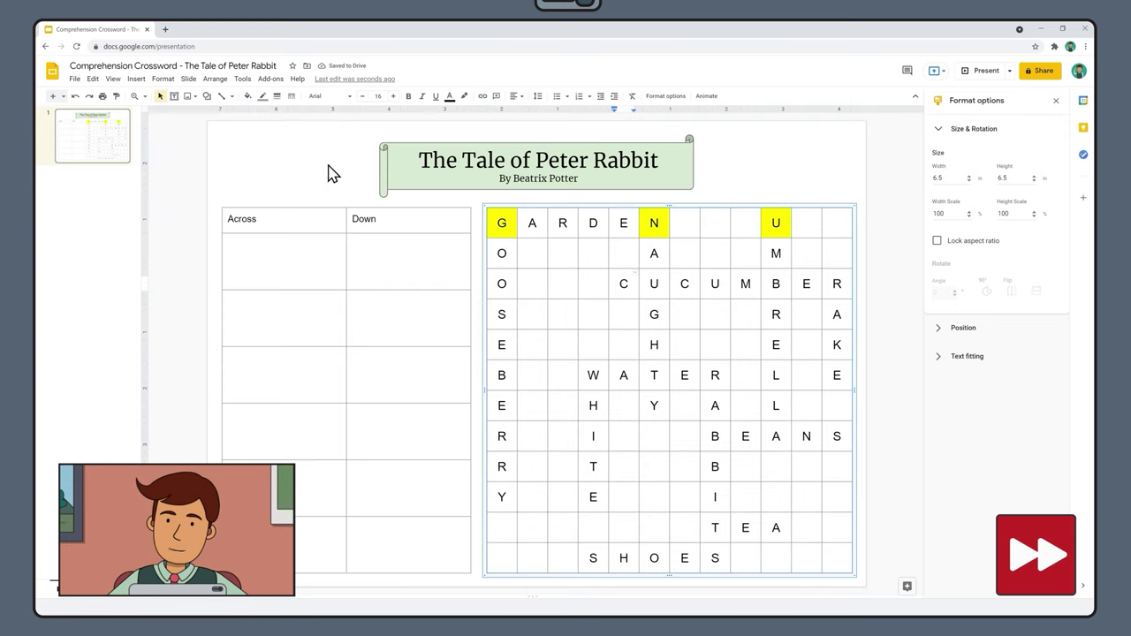
- Fill the first C and the final R of CUCUMBER with yellow
{"action": "left_click", "coordinate": [246, 98]}
{"action": "left_click", "coordinate": [282, 207]}
{"action": "left_click", "coordinate": [838, 283]}
{"action": "left_click", "coordinate": [246, 97]}
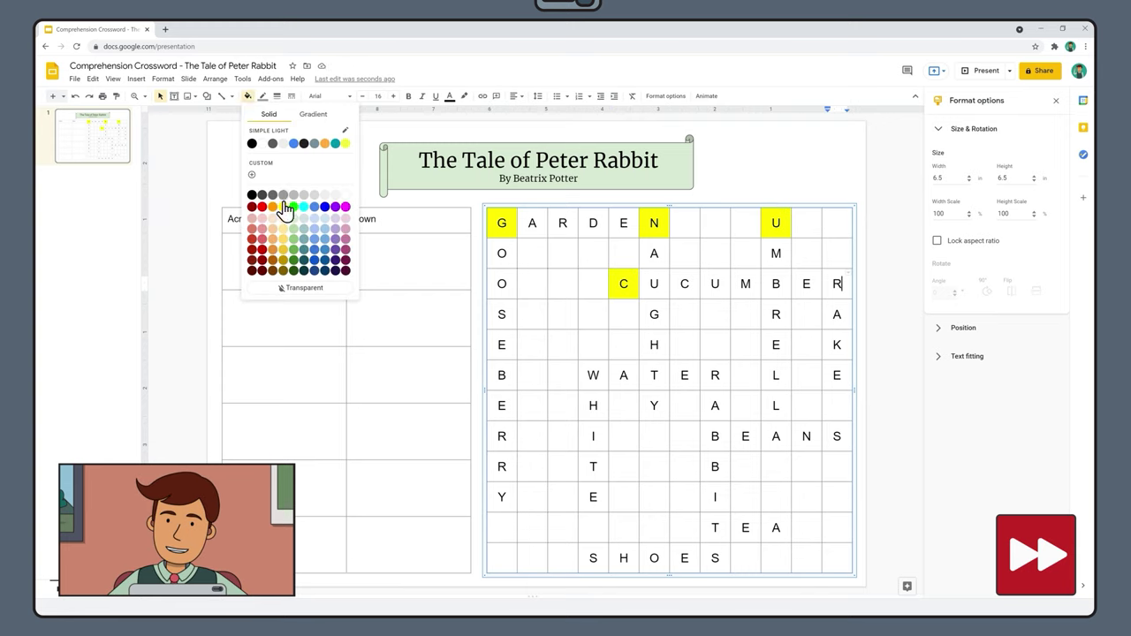
{"action": "left_click", "coordinate": [282, 207]}
- Fill the W and R cells of WATER with yellow
{"action": "left_click", "coordinate": [593, 374]}
{"action": "left_click", "coordinate": [247, 97]}
{"action": "left_click", "coordinate": [284, 207]}
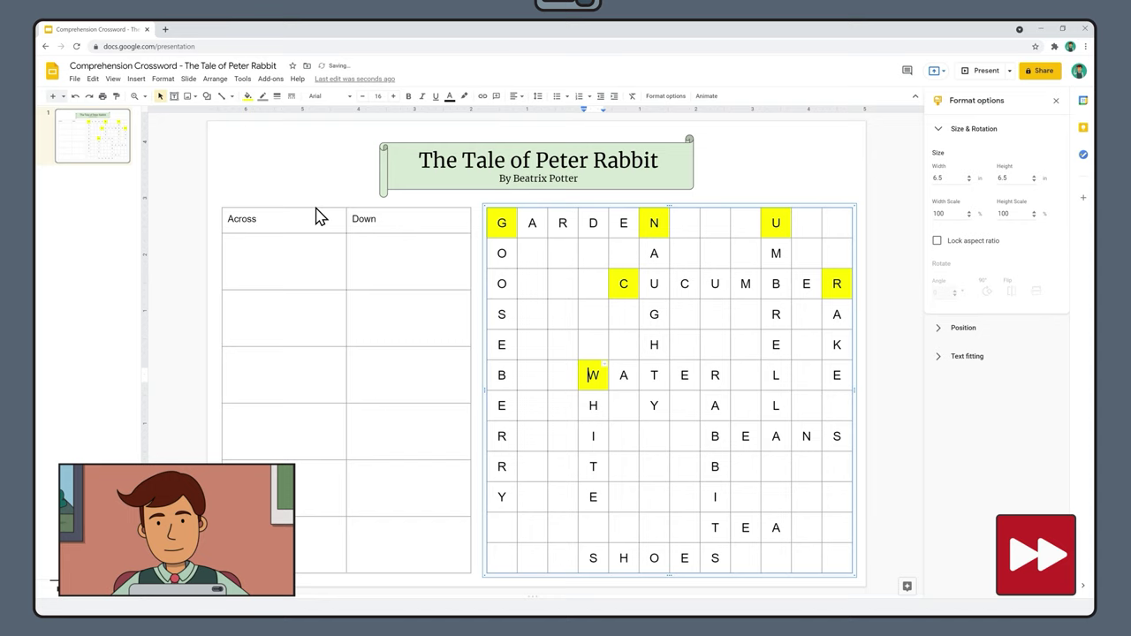
{"action": "left_click", "coordinate": [714, 374]}
{"action": "left_click", "coordinate": [247, 97]}
{"action": "left_click", "coordinate": [283, 207]}
- Fill the first-letter cells of BEANS, TEA and SHOES with yellow
{"action": "left_click", "coordinate": [715, 436]}
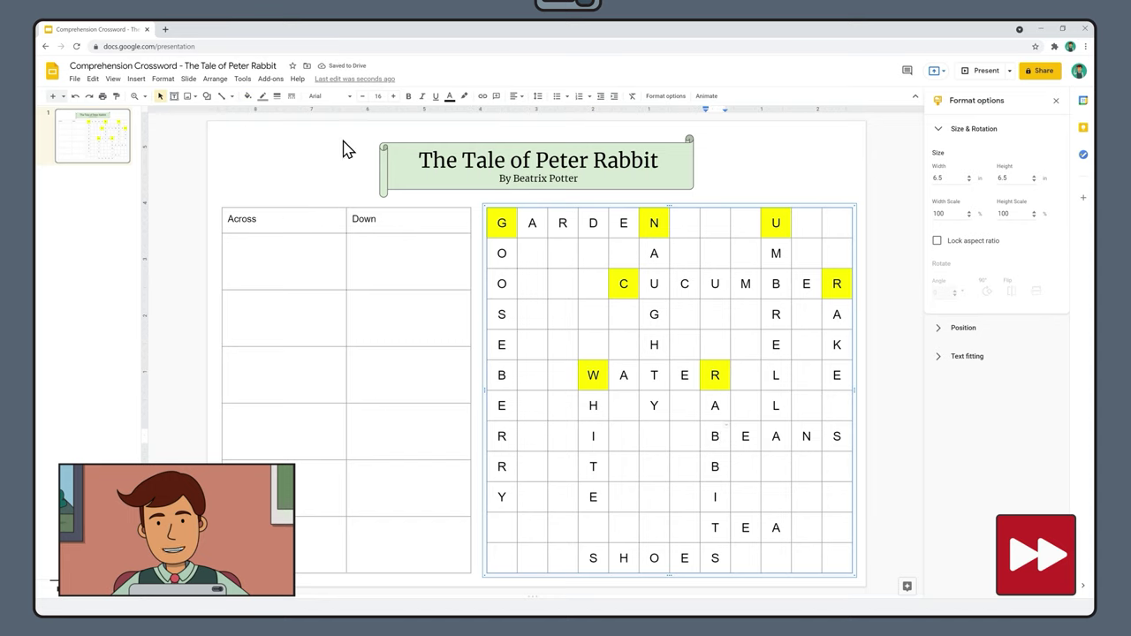
{"action": "left_click", "coordinate": [246, 97]}
{"action": "left_click", "coordinate": [283, 206]}
{"action": "left_click", "coordinate": [711, 522]}
{"action": "left_click", "coordinate": [247, 97]}
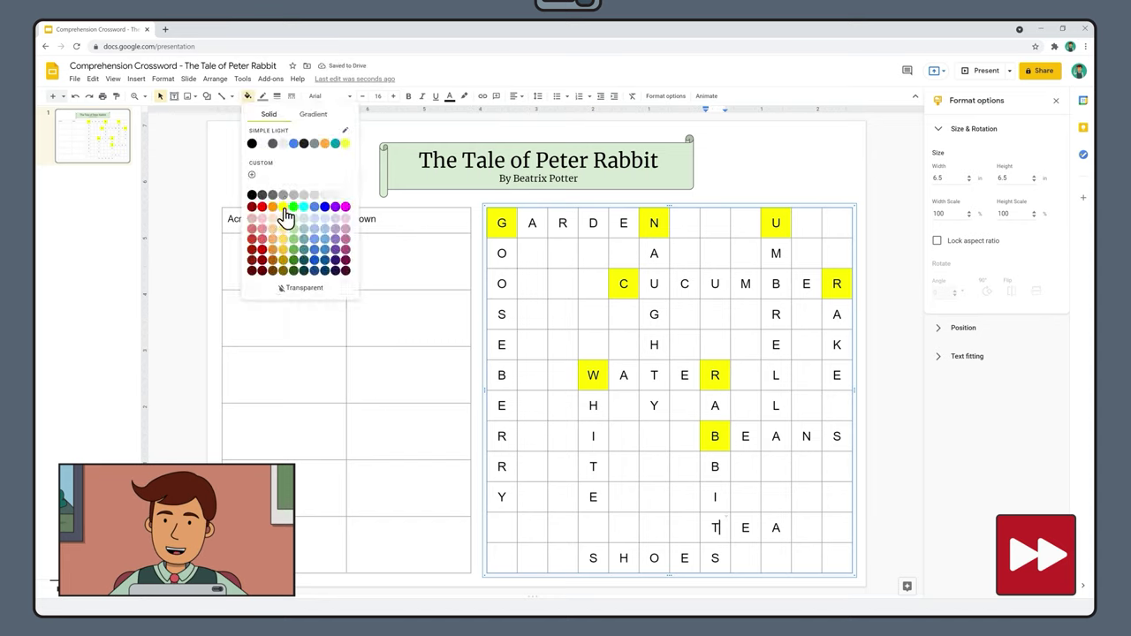
{"action": "left_click", "coordinate": [283, 207]}
{"action": "left_click", "coordinate": [597, 558]}
{"action": "left_click", "coordinate": [247, 97]}
{"action": "left_click", "coordinate": [283, 207]}
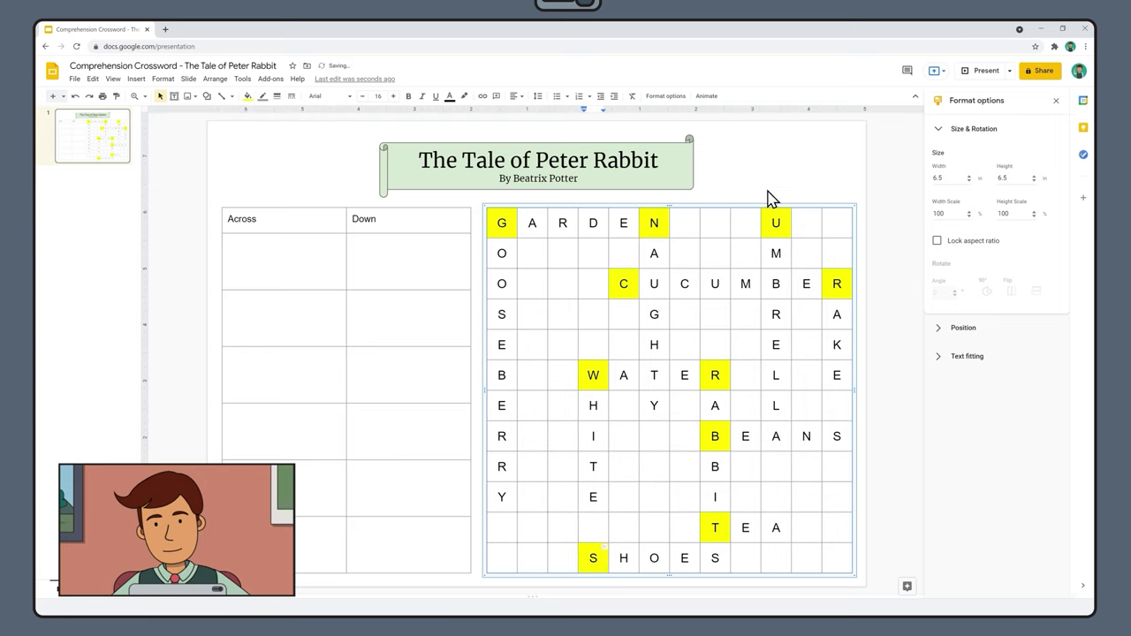
- Copy the whole completed crossword grid table and deselect it
{"action": "left_click", "coordinate": [758, 174]}
{"action": "left_click", "coordinate": [710, 220]}
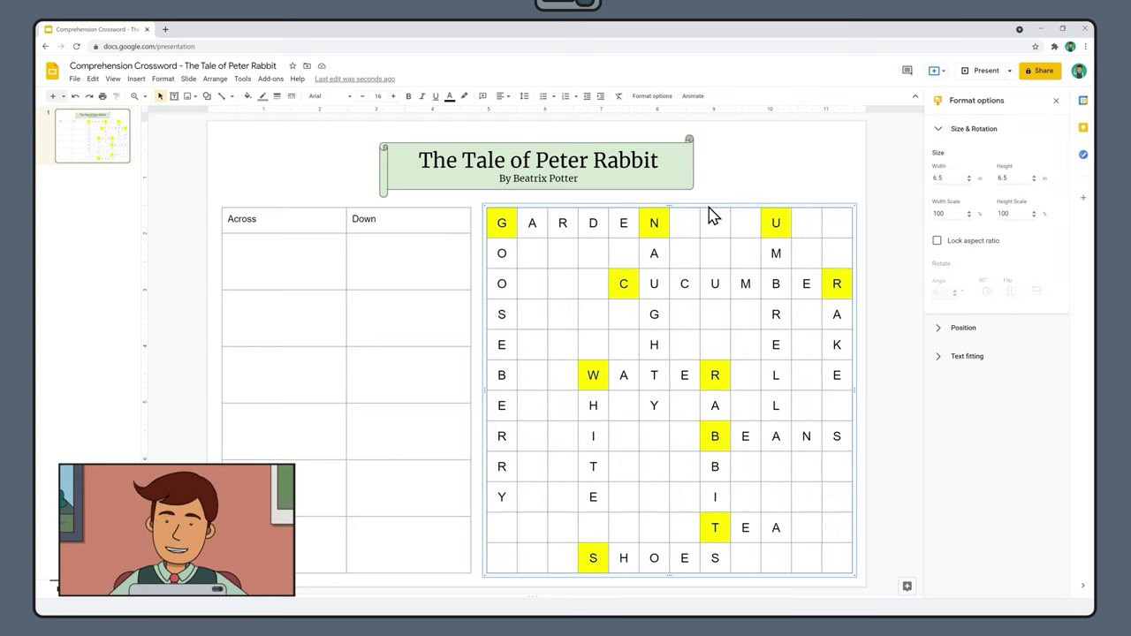
{"action": "right_click", "coordinate": [710, 218]}
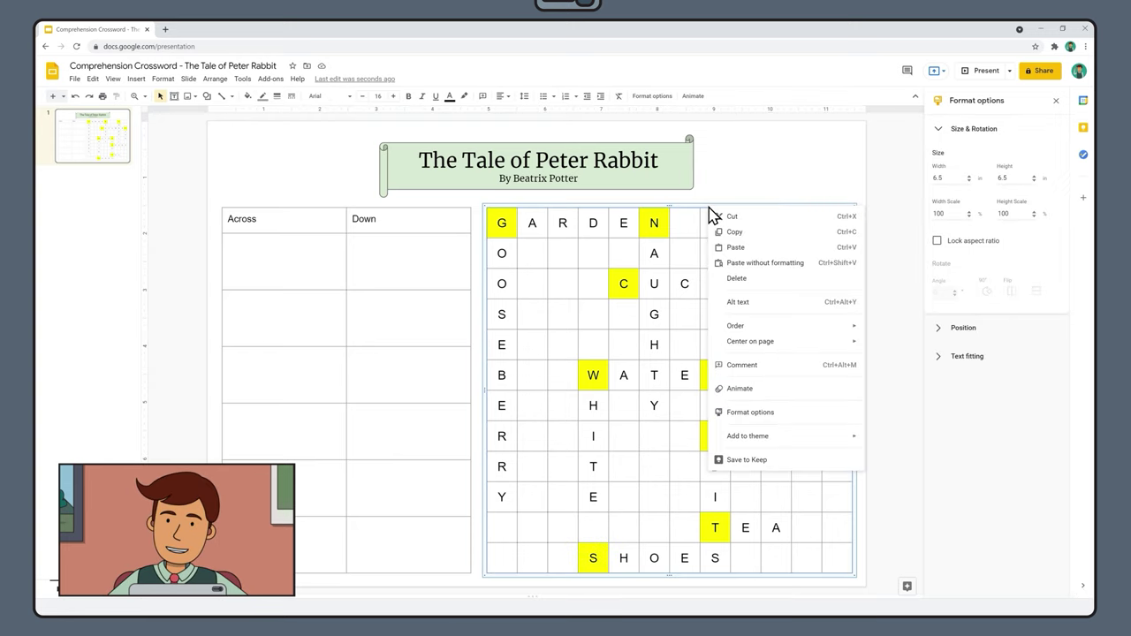
{"action": "left_click", "coordinate": [756, 234]}
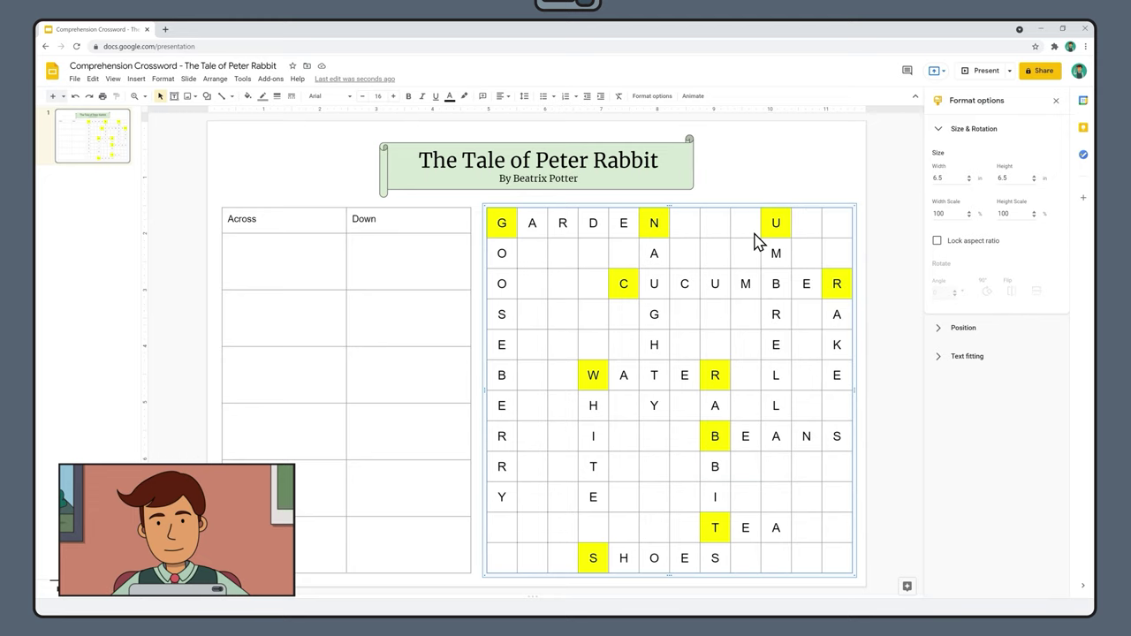
{"action": "left_click", "coordinate": [751, 193]}
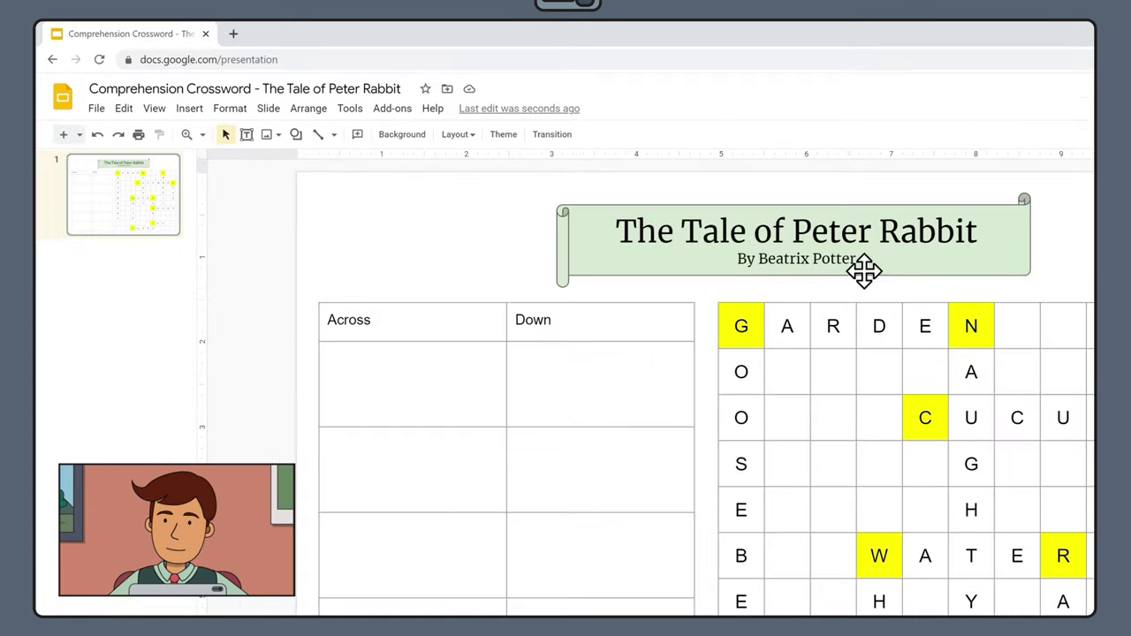
- Open the theme for editing and select the Simple Light theme master slide
{"action": "left_click", "coordinate": [267, 108]}
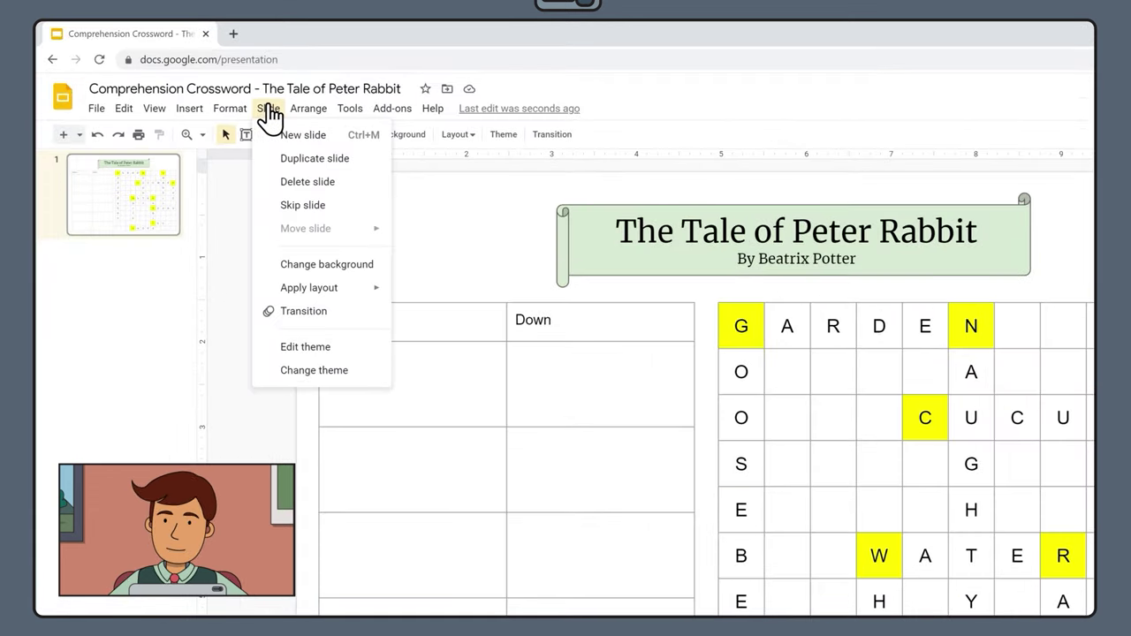
{"action": "left_click", "coordinate": [305, 351]}
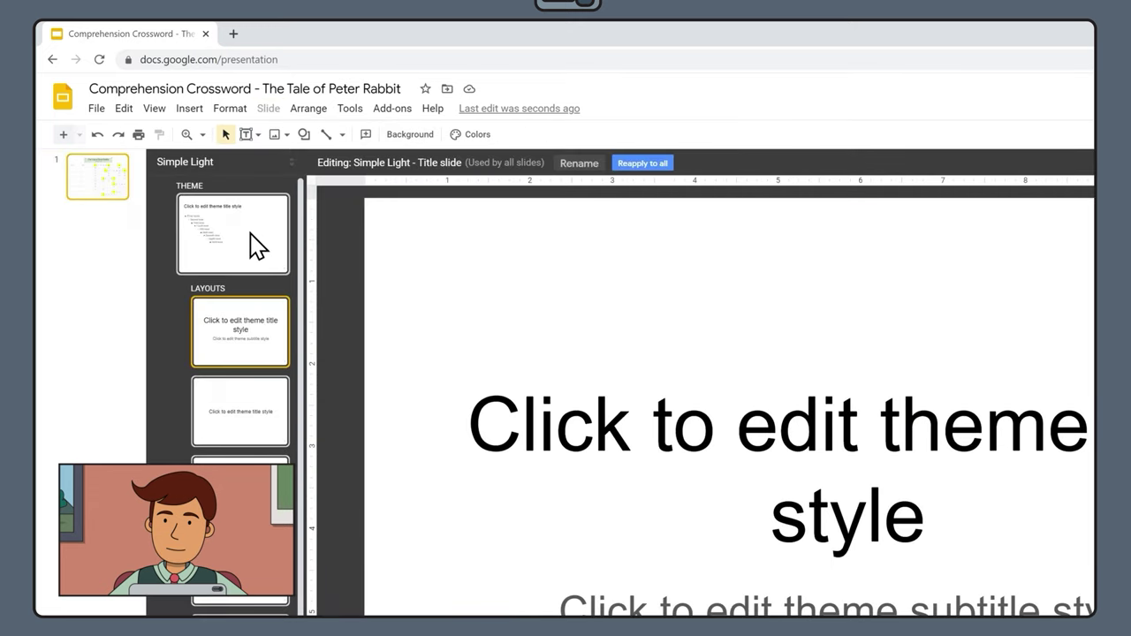
{"action": "left_click", "coordinate": [248, 231]}
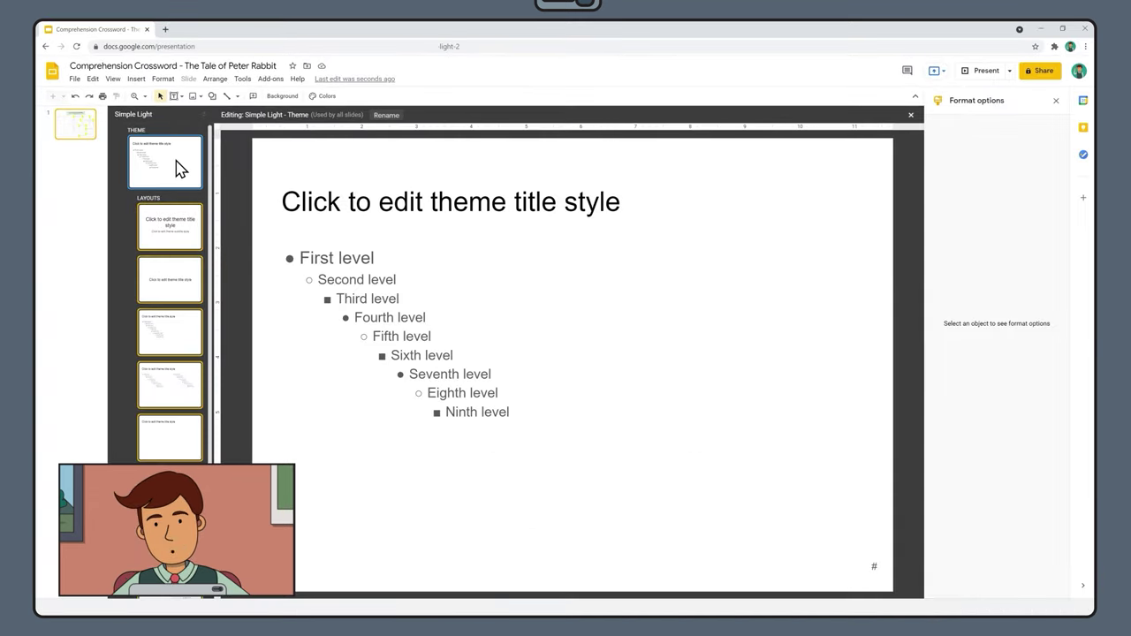
- Delete the title, body text and slide number placeholders from the theme master
{"action": "left_click", "coordinate": [376, 182]}
{"action": "key", "text": "Delete"}
{"action": "left_click", "coordinate": [376, 239]}
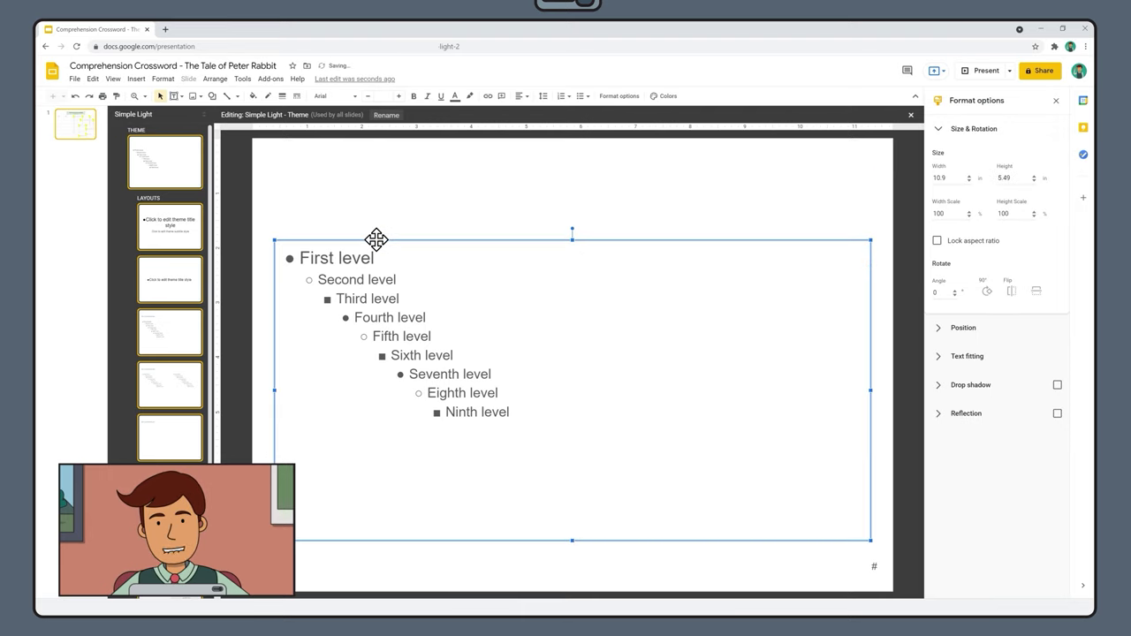
{"action": "key", "text": "Delete"}
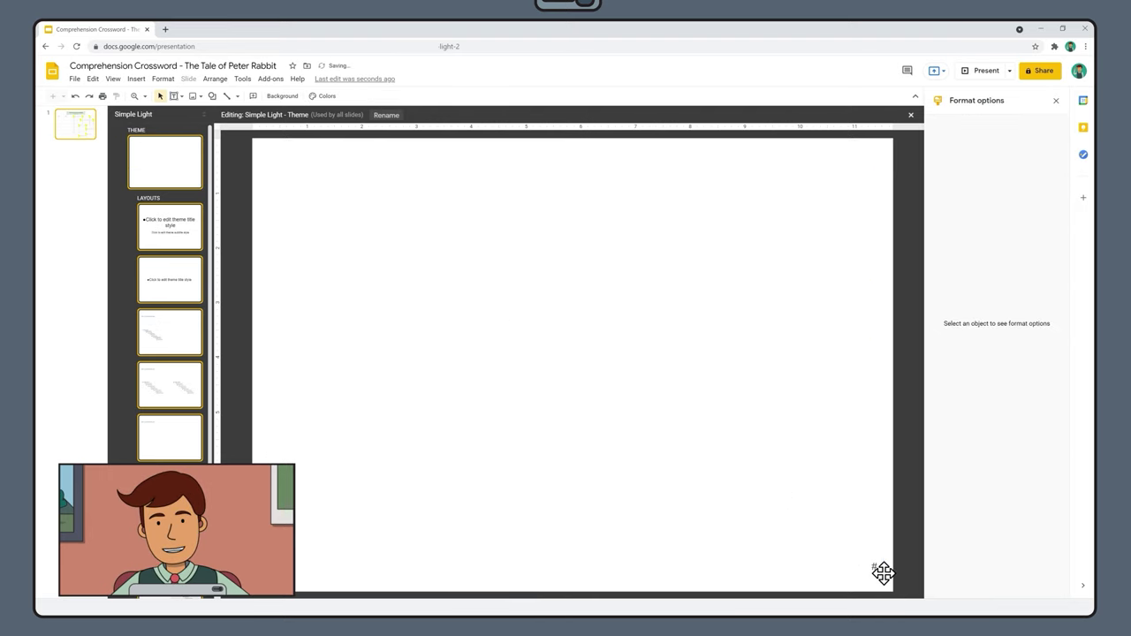
{"action": "left_click", "coordinate": [878, 571]}
{"action": "key", "text": "Delete"}
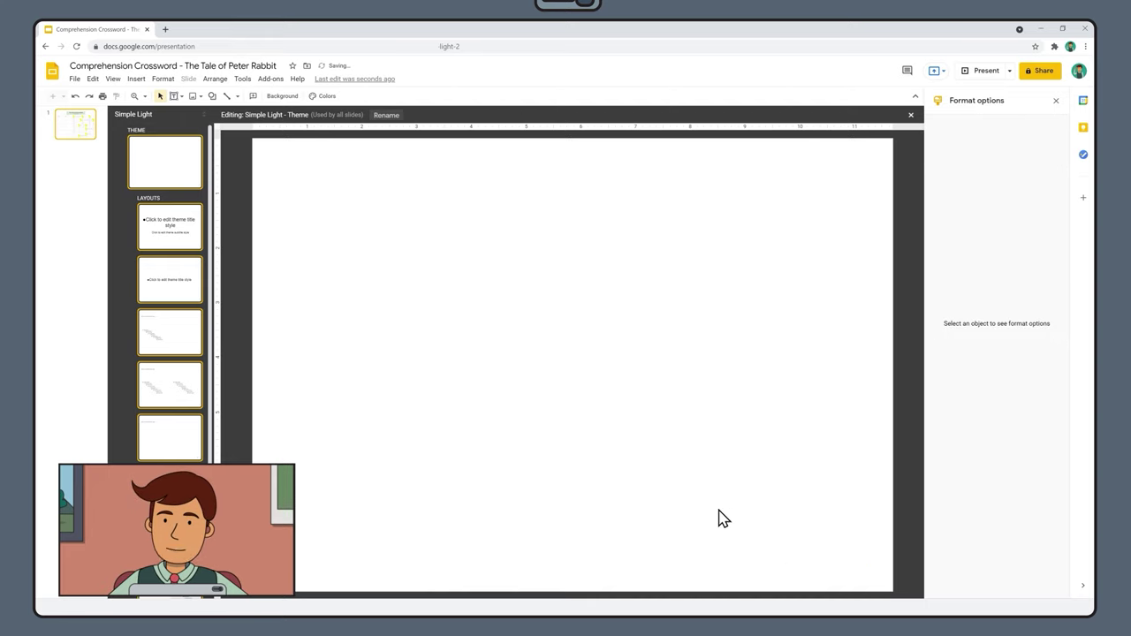
- Paste the copied crossword grid onto the blank theme master
{"action": "right_click", "coordinate": [405, 280]}
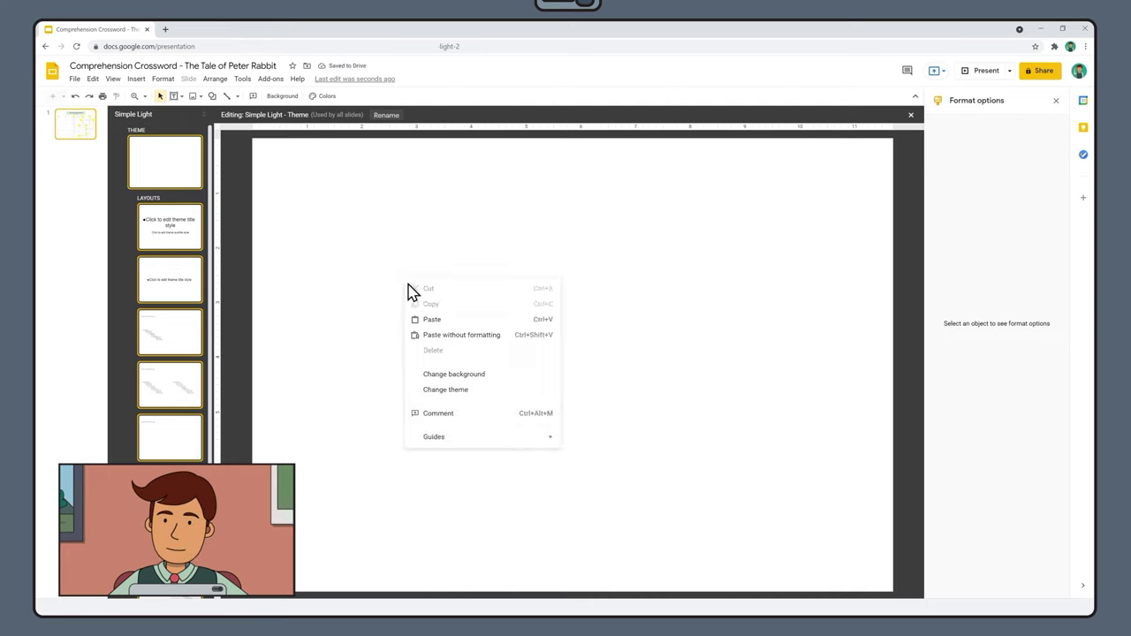
{"action": "left_click", "coordinate": [447, 319]}
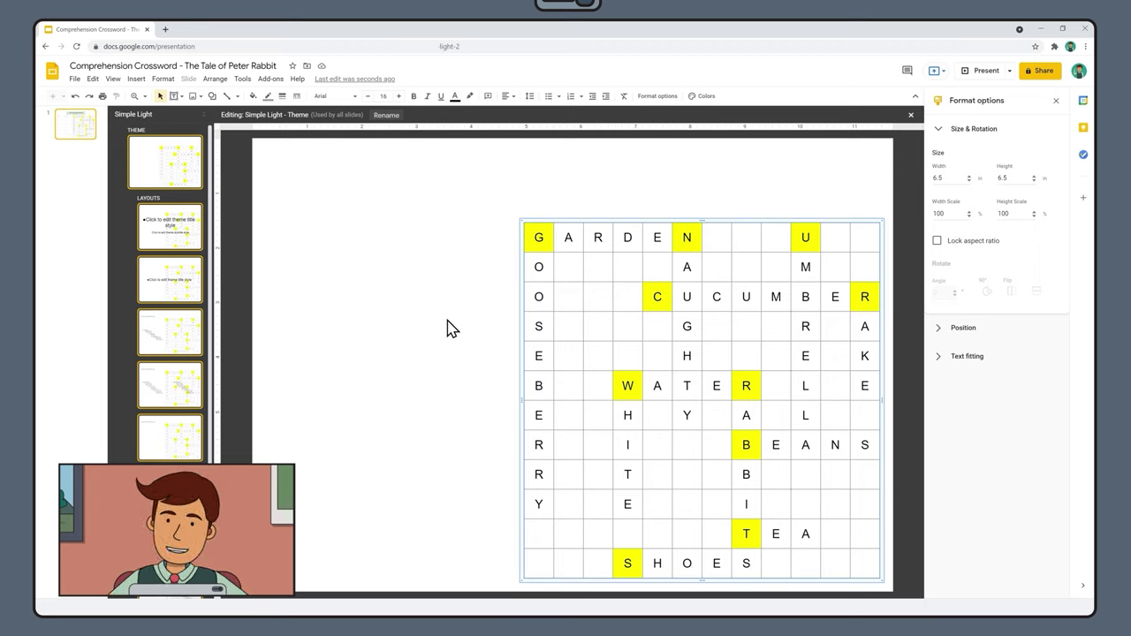
{"action": "left_click", "coordinate": [451, 329]}
- Delete all the answer letters from the crossword grid on the theme master
{"action": "left_click_drag", "start_coordinate": [537, 235], "coordinate": [568, 267]}
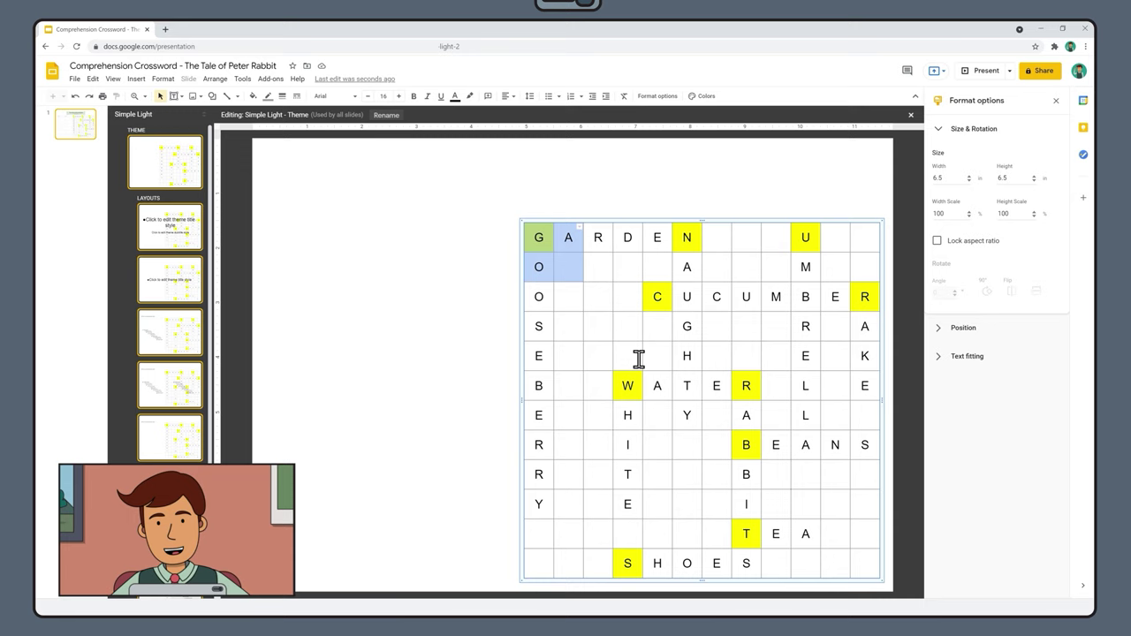
{"action": "left_click_drag", "start_coordinate": [637, 358], "coordinate": [776, 524]}
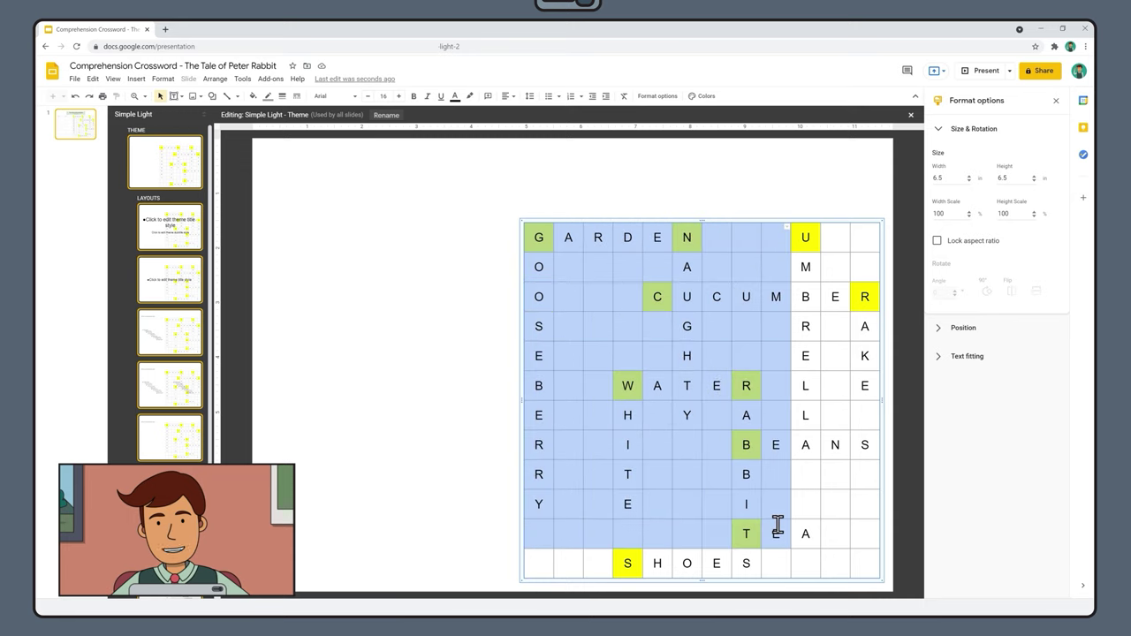
{"action": "key", "text": "Delete"}
{"action": "left_click_drag", "start_coordinate": [626, 561], "coordinate": [806, 241]}
{"action": "key", "text": "Delete"}
{"action": "key", "text": "Delete"}
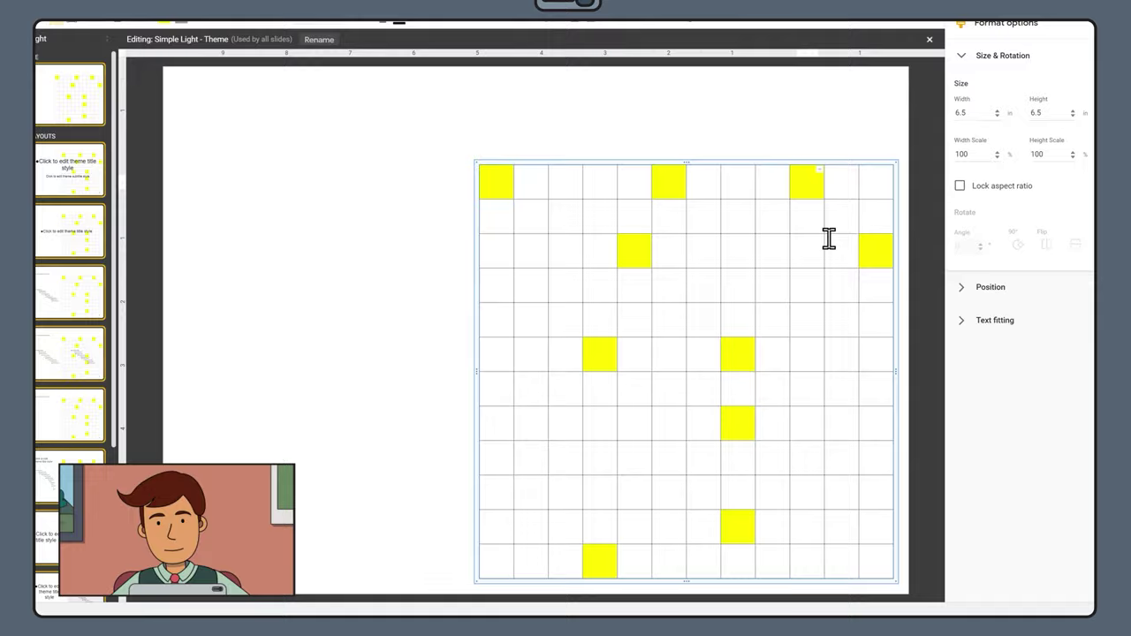
- Number the yellow cells in the grid's first and third rows 1 to 5, going left to right and row by row
{"action": "left_click", "coordinate": [408, 64]}
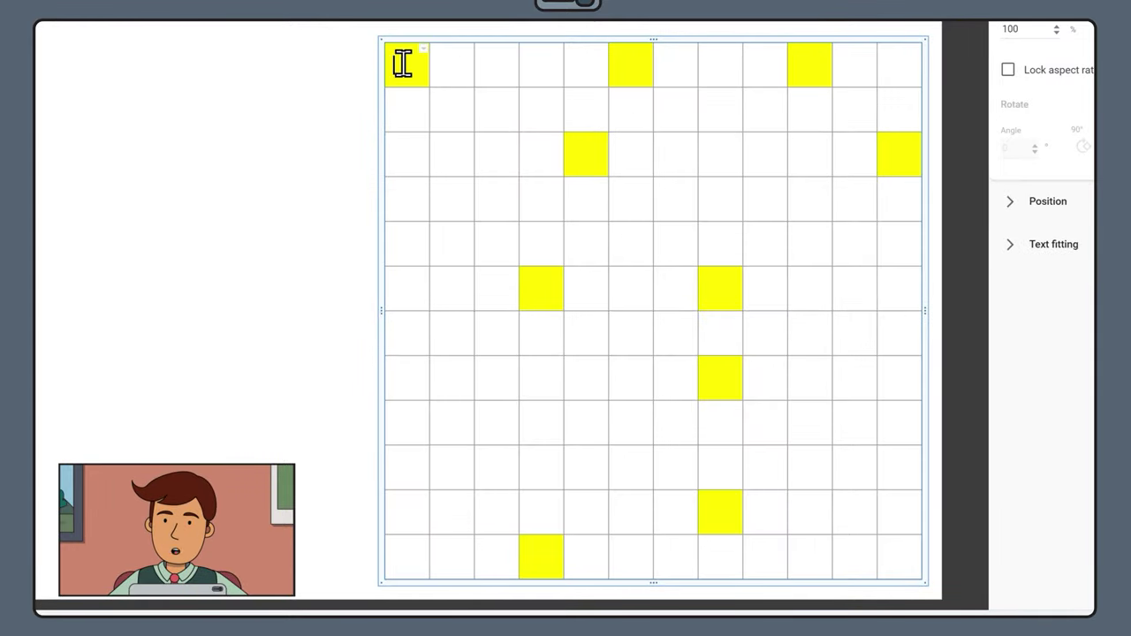
{"action": "type", "text": "1"}
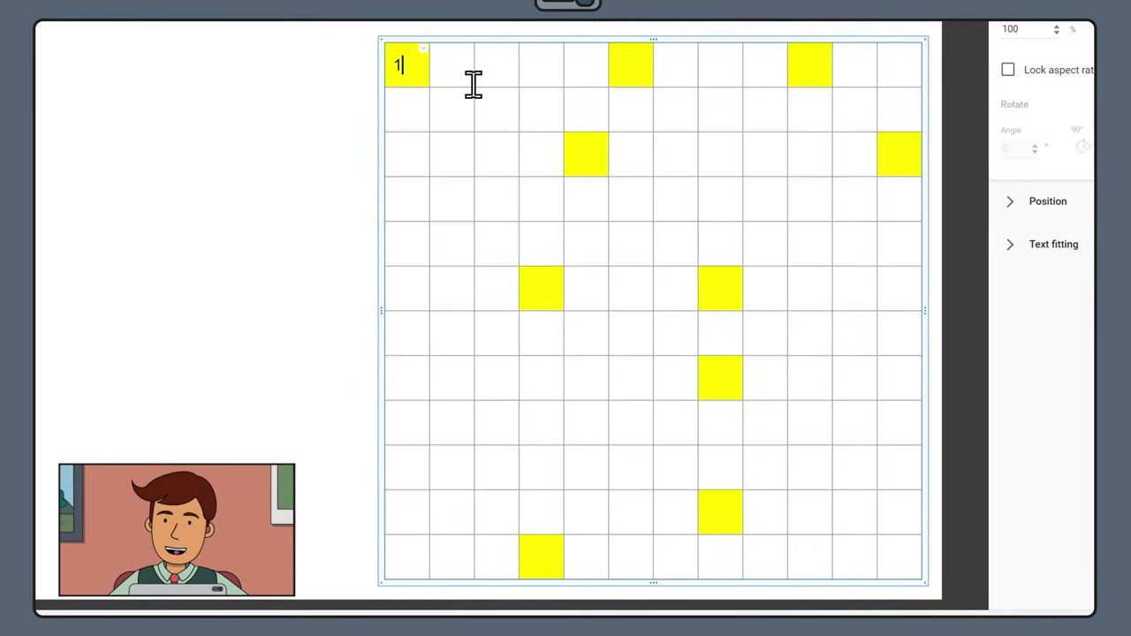
{"action": "left_click", "coordinate": [624, 69]}
{"action": "type", "text": "2"}
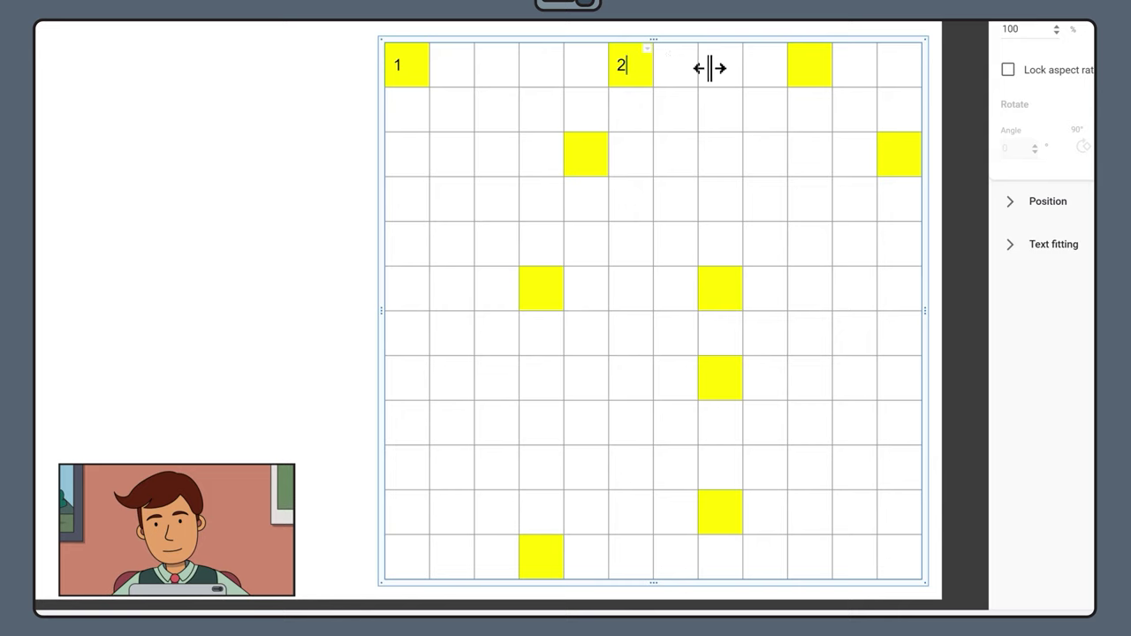
{"action": "left_click", "coordinate": [805, 69]}
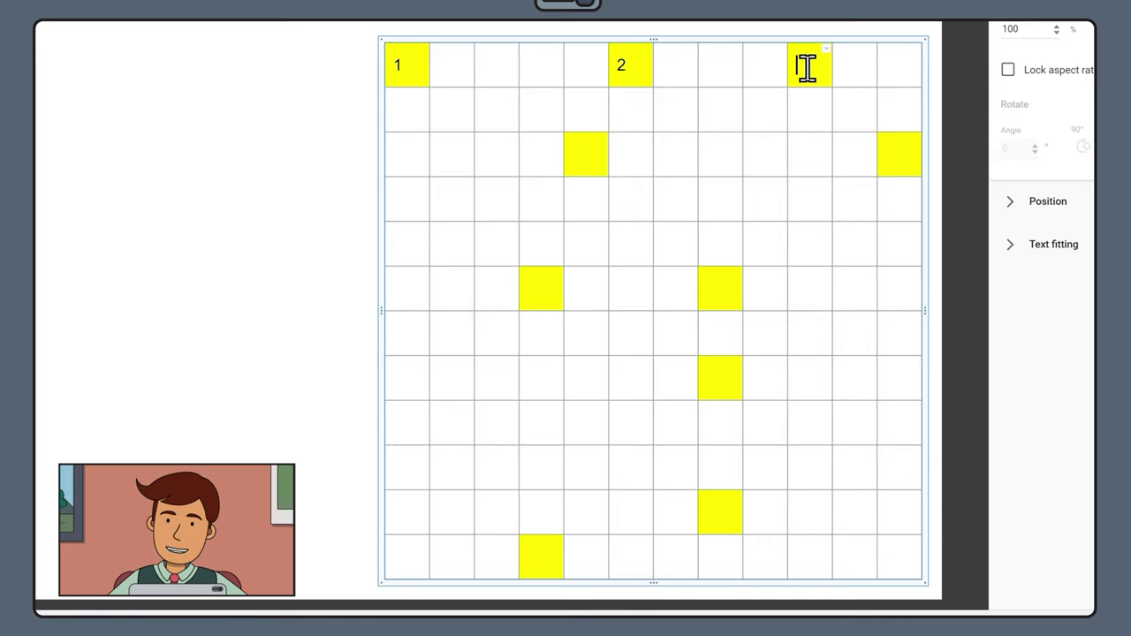
{"action": "left_click", "coordinate": [584, 150]}
{"action": "type", "text": "4"}
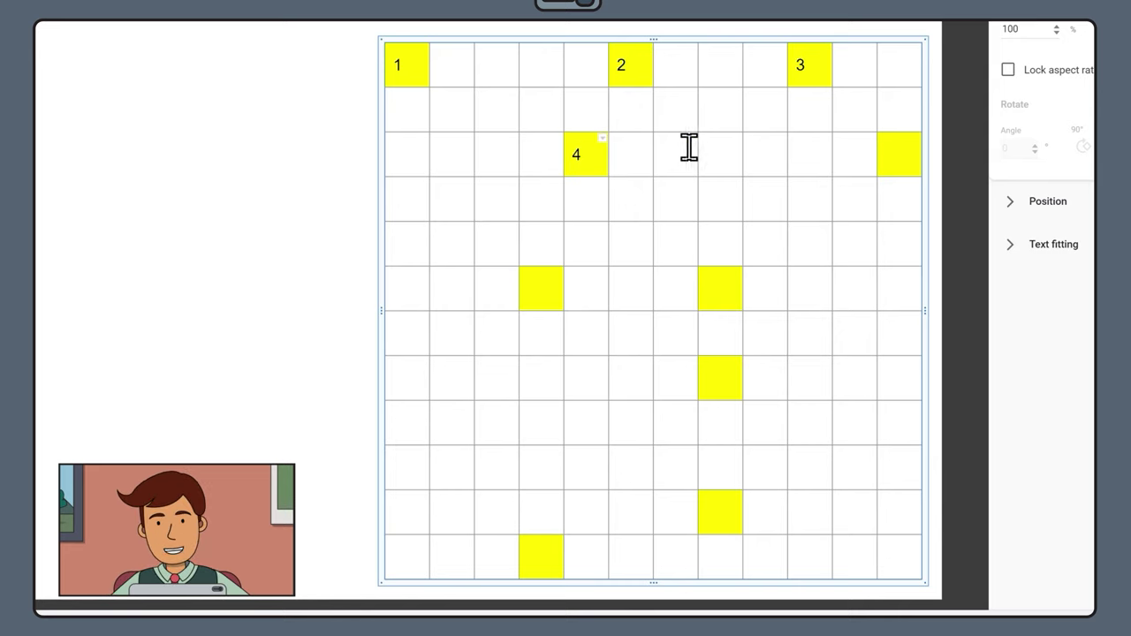
{"action": "left_click", "coordinate": [895, 152]}
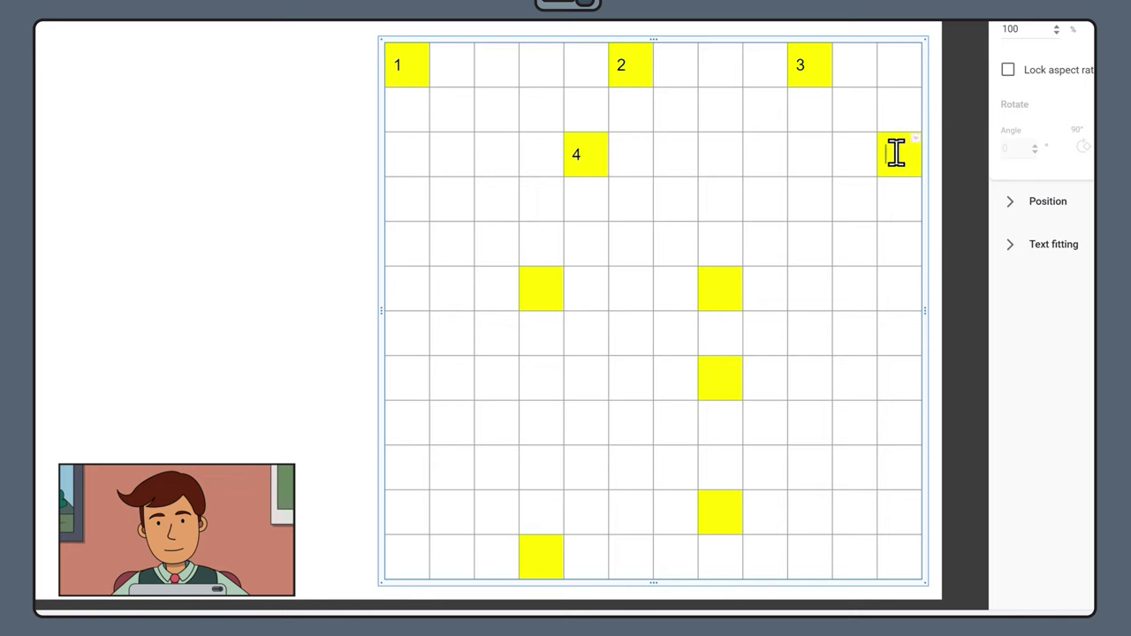
{"action": "type", "text": "5"}
- Number the remaining yellow cells 6 to 10, row by row from the sixth row to the last row
{"action": "left_click", "coordinate": [536, 287]}
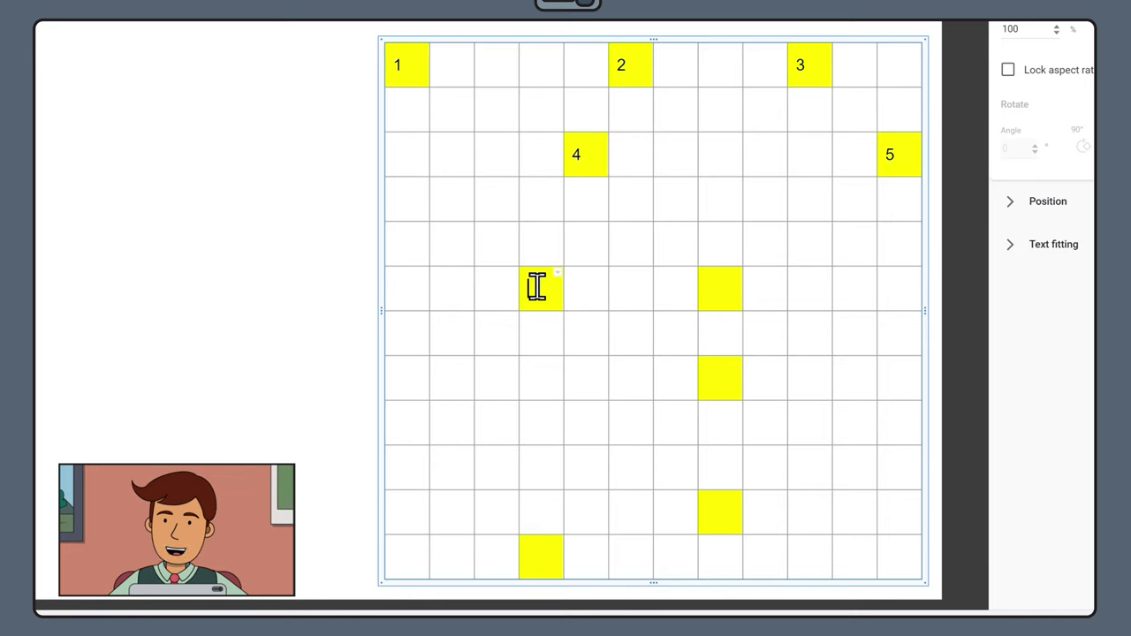
{"action": "type", "text": "6"}
{"action": "left_click", "coordinate": [734, 284]}
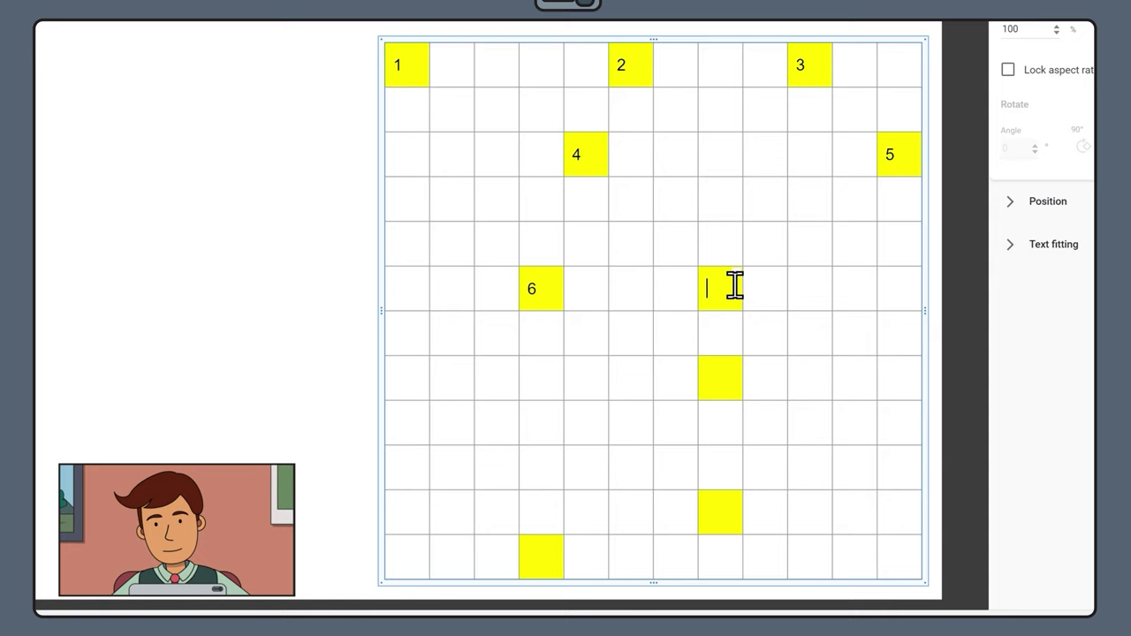
{"action": "type", "text": "7"}
{"action": "left_click", "coordinate": [723, 370]}
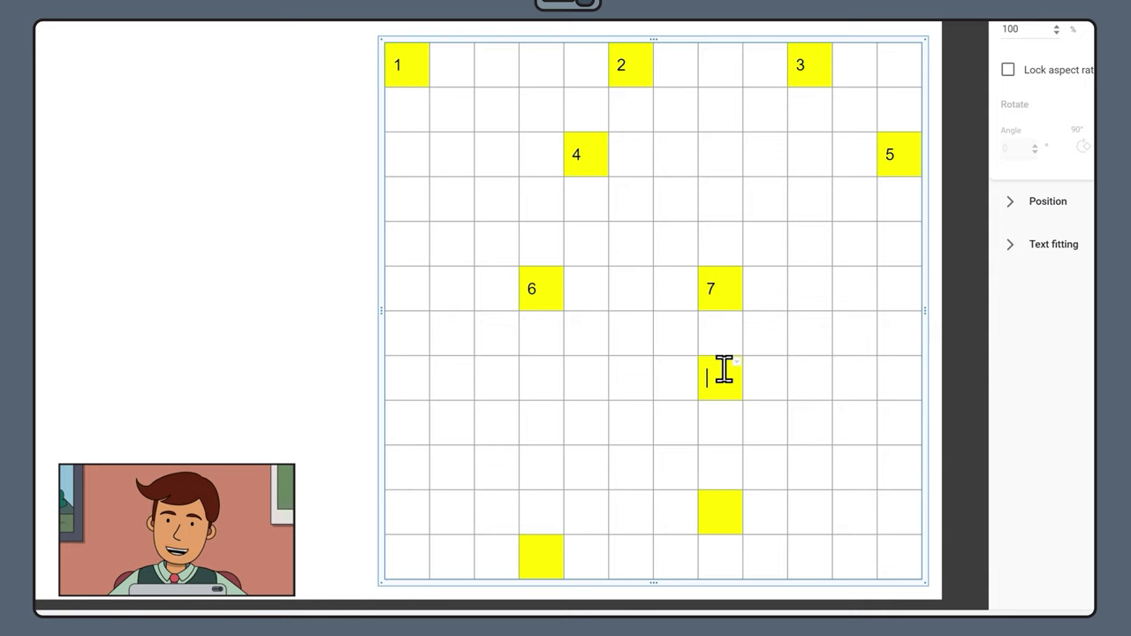
{"action": "type", "text": "8"}
{"action": "left_click", "coordinate": [729, 513]}
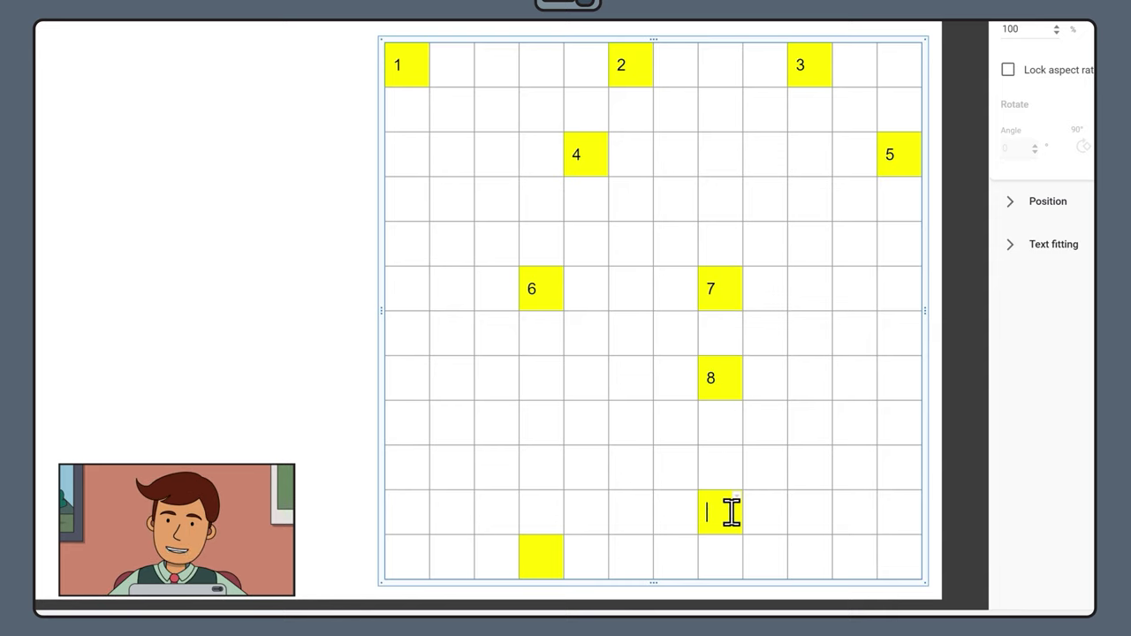
{"action": "left_click", "coordinate": [541, 548]}
{"action": "type", "text": "1"}
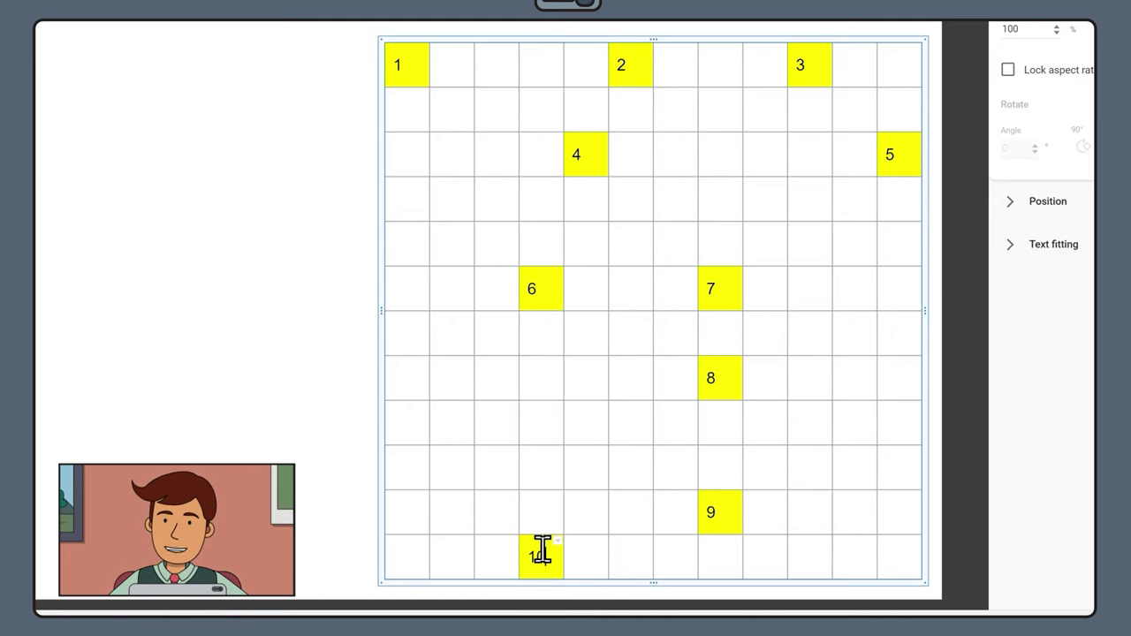
{"action": "type", "text": "0"}
{"action": "left_click", "coordinate": [303, 497]}
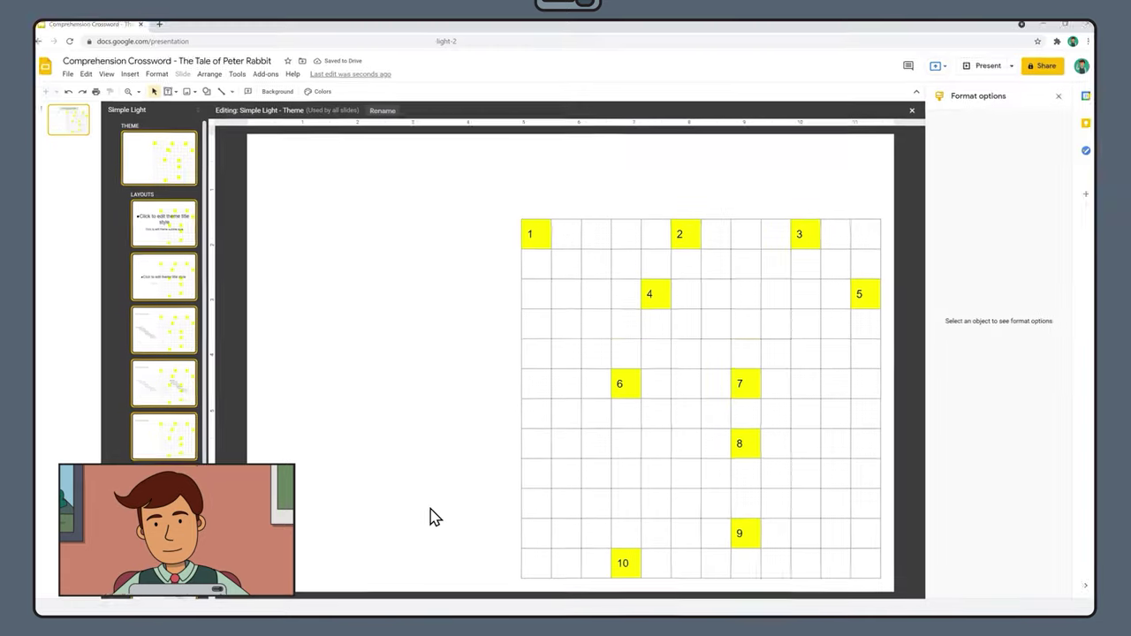
- Align the text of all grid cells to the left and top, and set its font size to 8
{"action": "left_click_drag", "start_coordinate": [540, 240], "coordinate": [855, 562]}
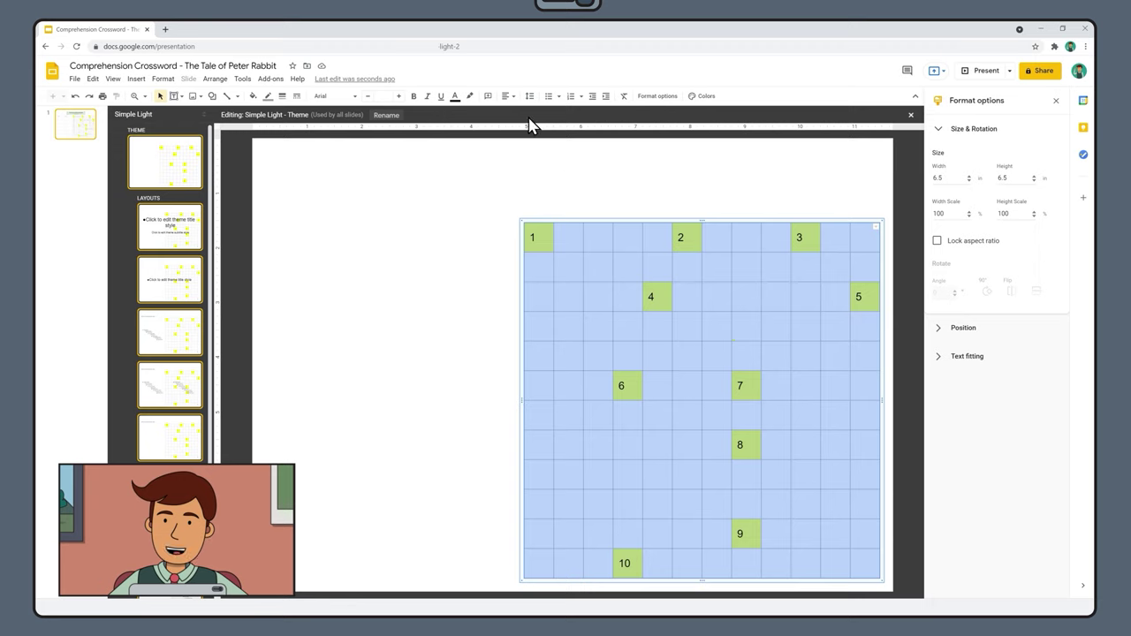
{"action": "left_click", "coordinate": [508, 97]}
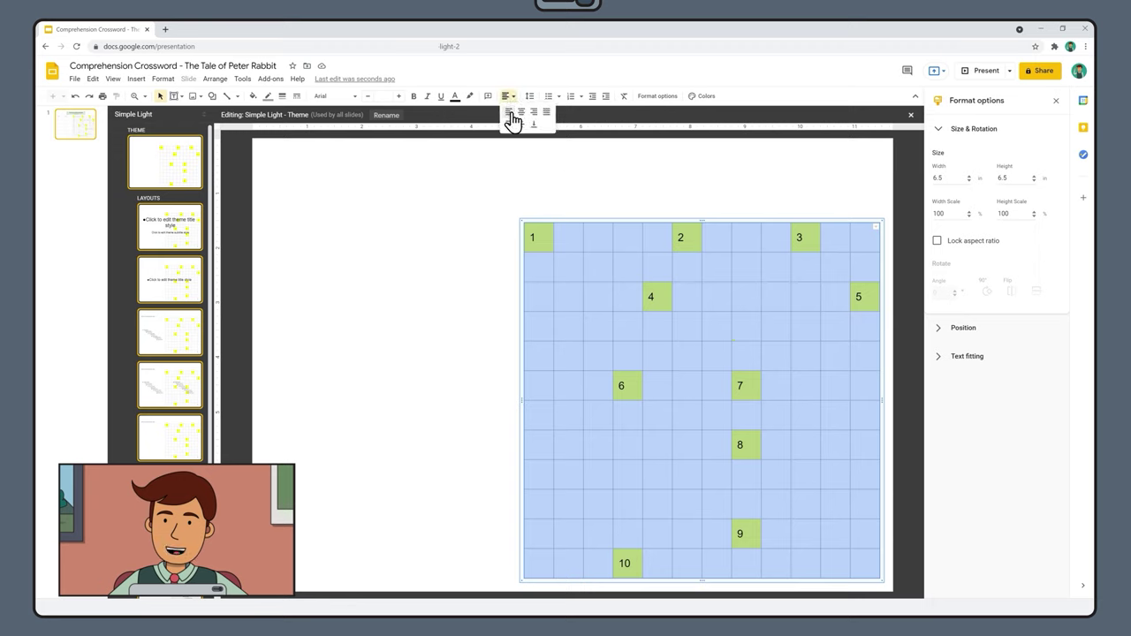
{"action": "left_click", "coordinate": [512, 113]}
{"action": "left_click", "coordinate": [509, 96]}
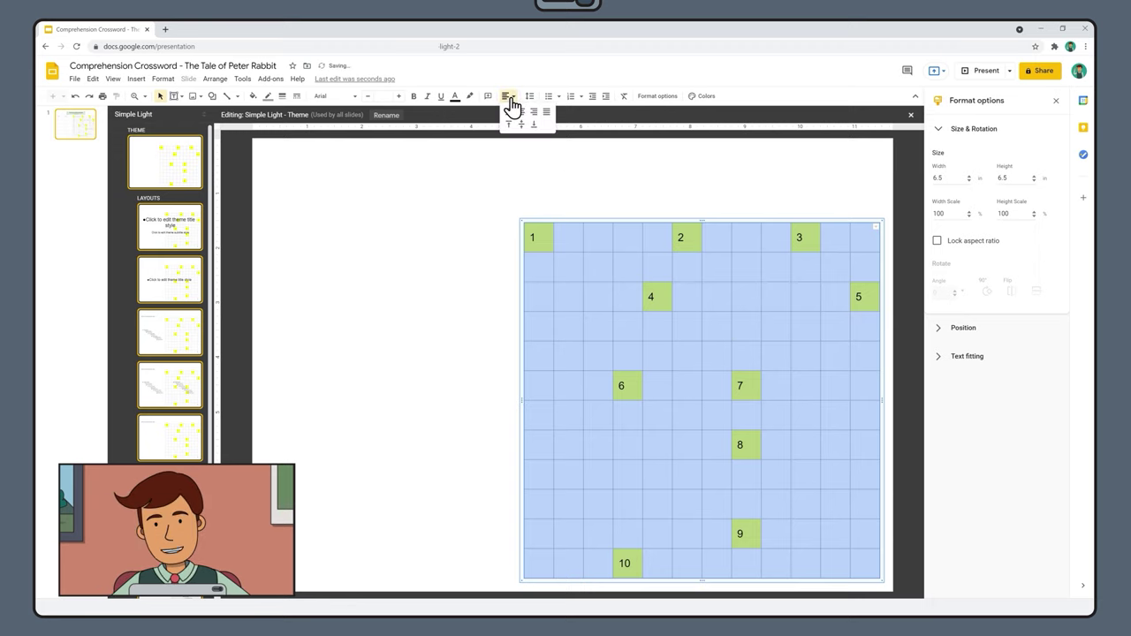
{"action": "left_click", "coordinate": [509, 126]}
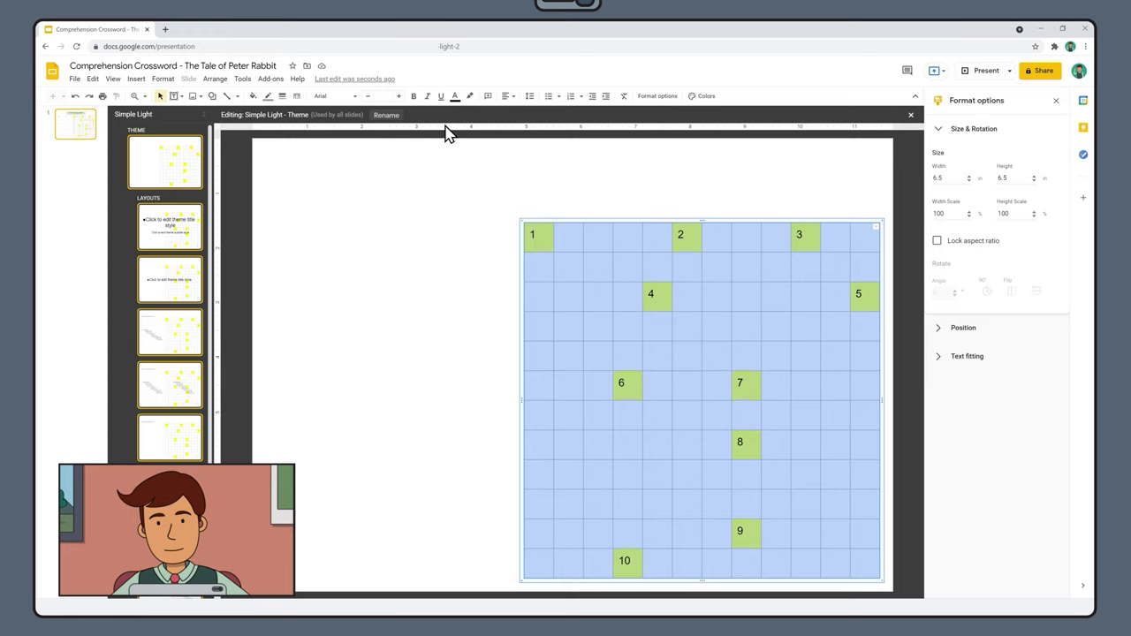
{"action": "left_click", "coordinate": [386, 97]}
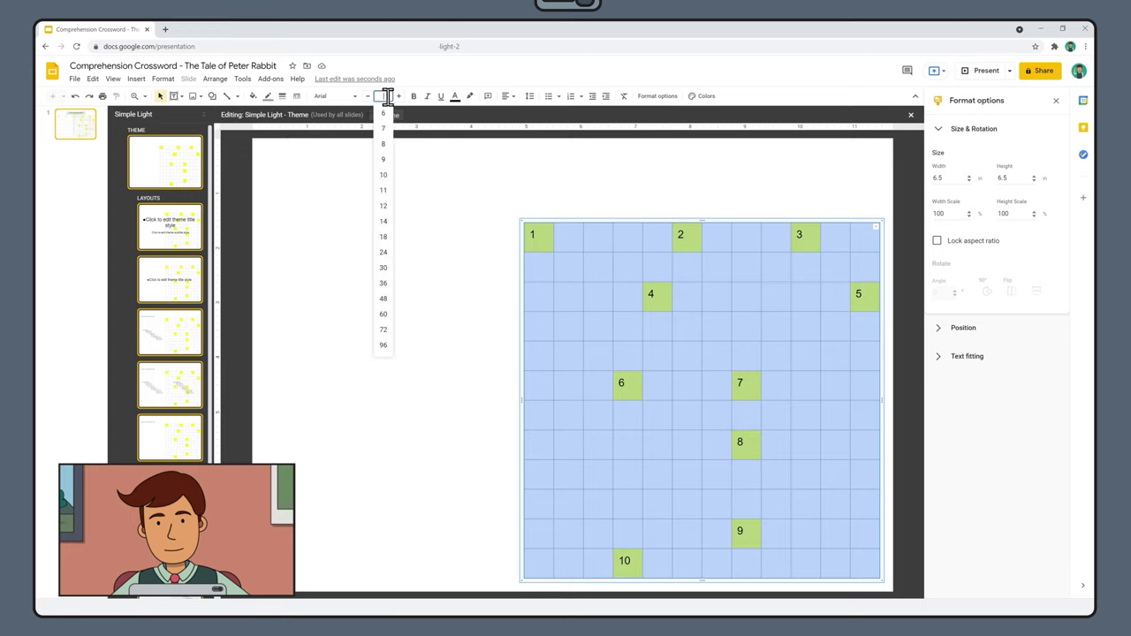
{"action": "left_click", "coordinate": [388, 144]}
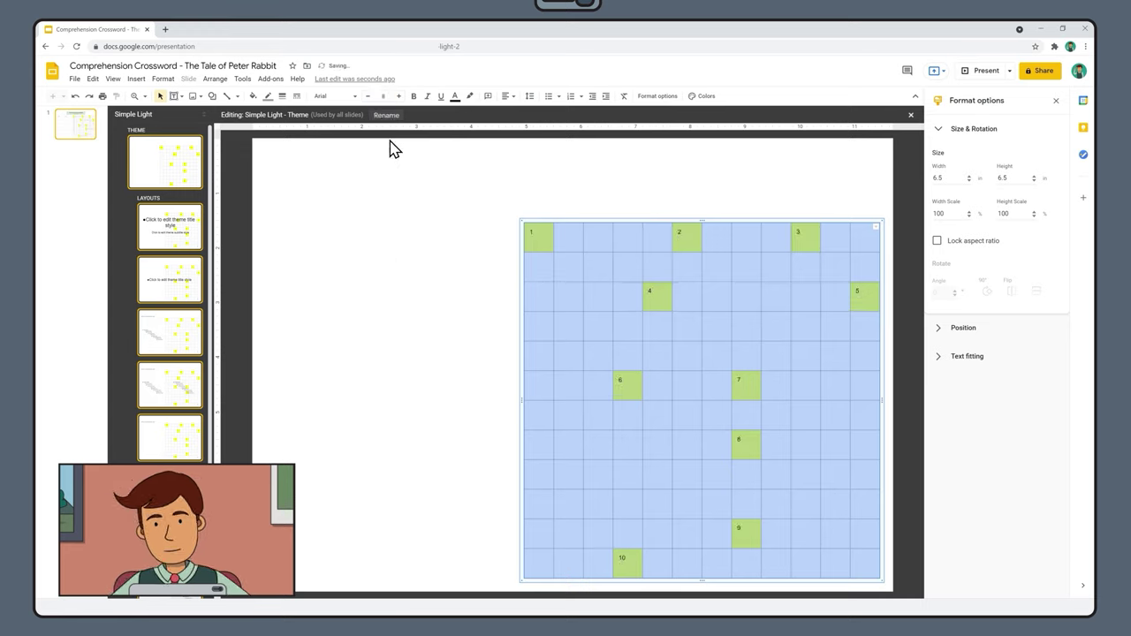
- Set the top and left text padding of all grid cells to 0.03 in
{"action": "left_click", "coordinate": [940, 131]}
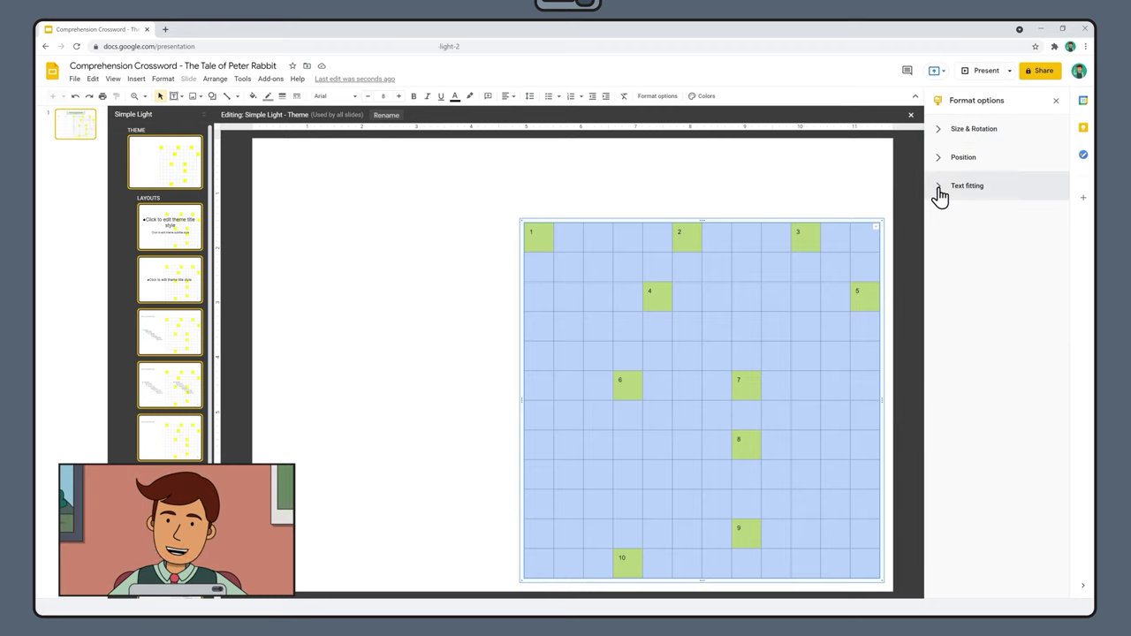
{"action": "left_click", "coordinate": [939, 187]}
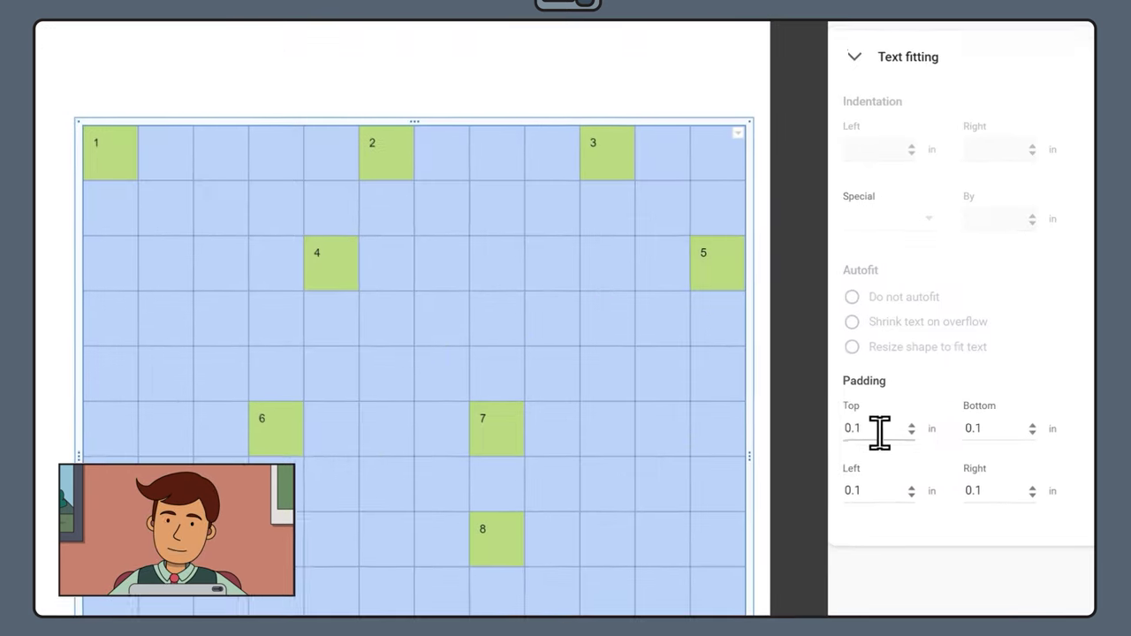
{"action": "left_click", "coordinate": [952, 385]}
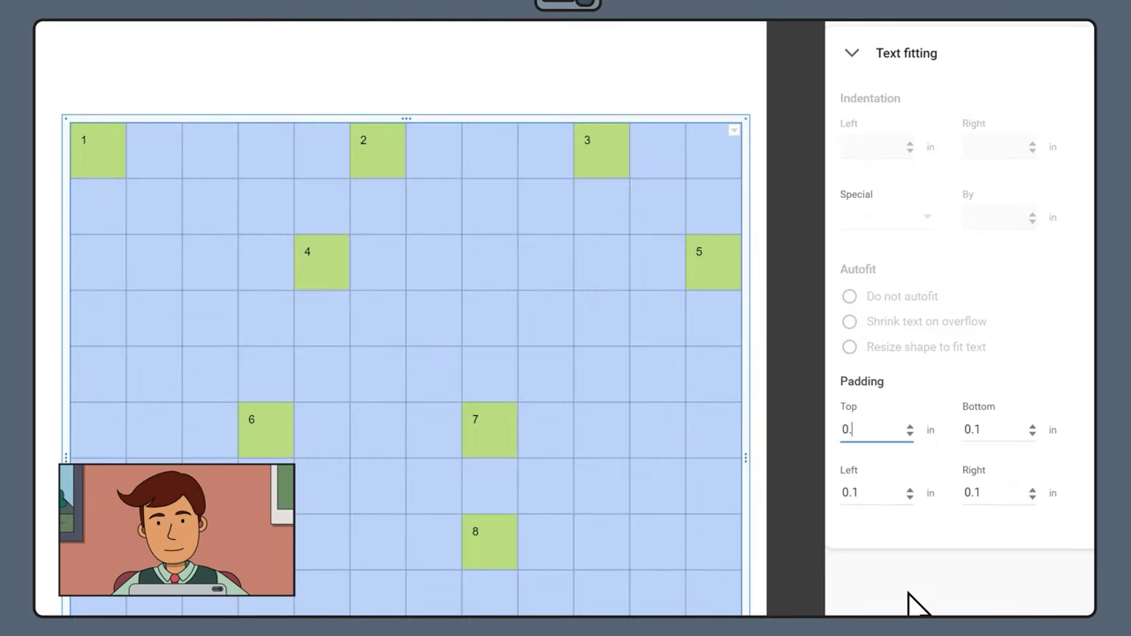
{"action": "type", "text": "0.03"}
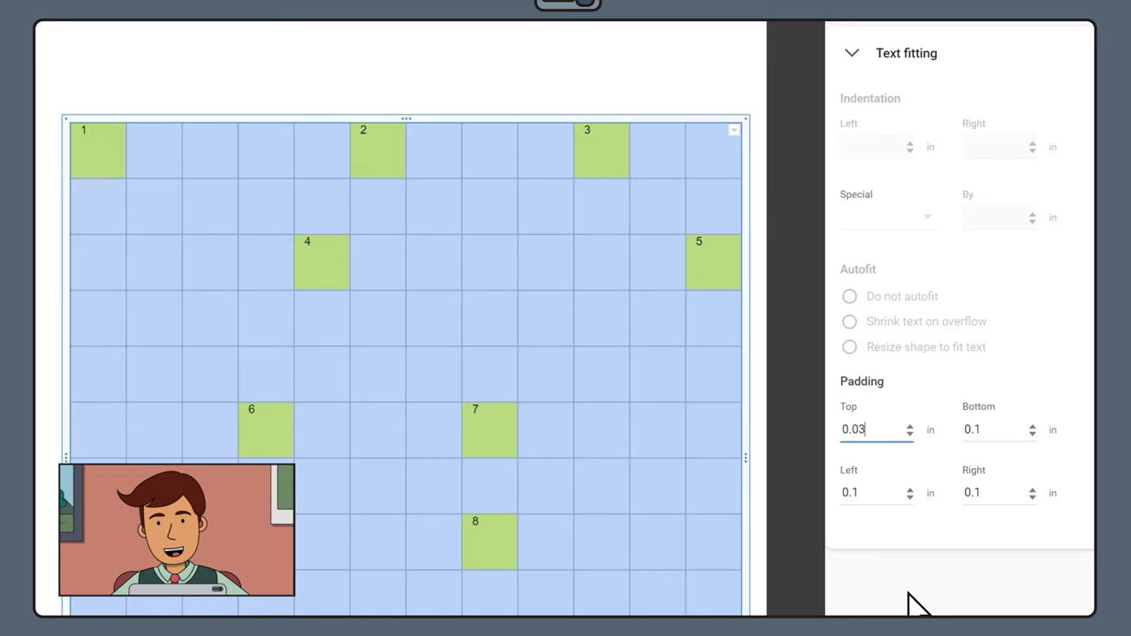
{"action": "left_click", "coordinate": [877, 493]}
{"action": "type", "text": "03"}
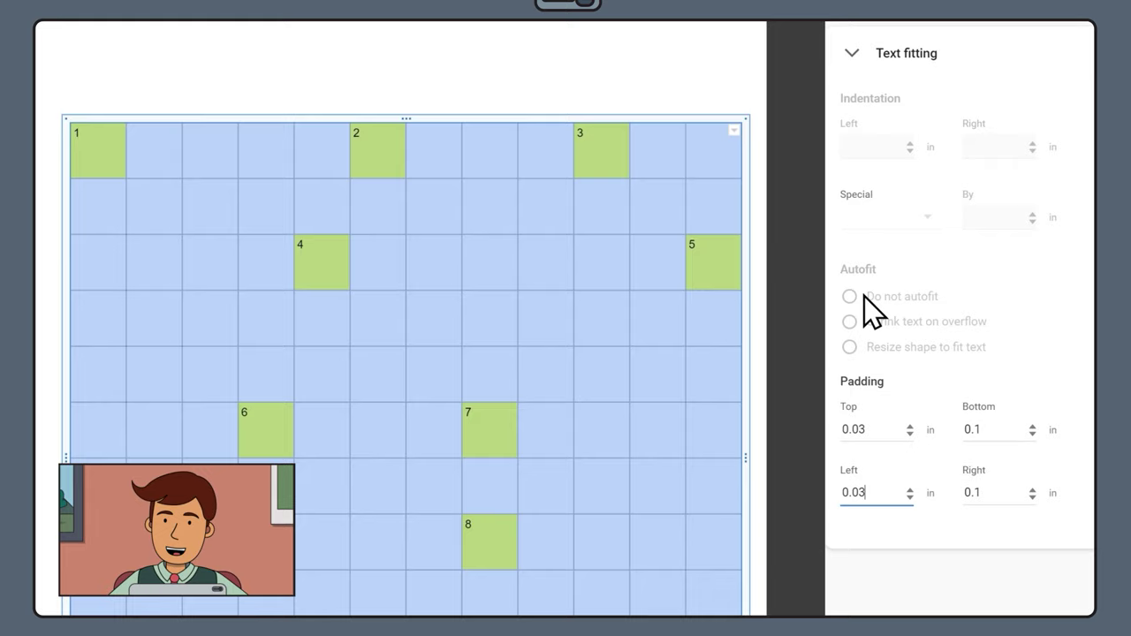
{"action": "left_click", "coordinate": [850, 51]}
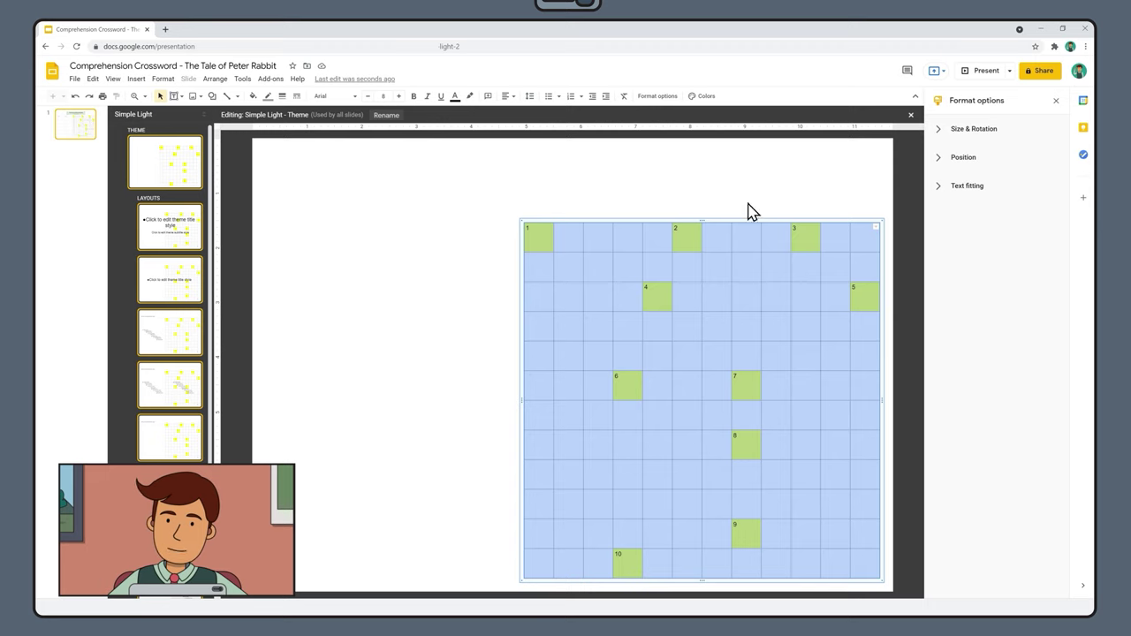
- Make the numbered grid's borders and cell fills transparent, and close the theme editor
{"action": "left_click", "coordinate": [267, 96]}
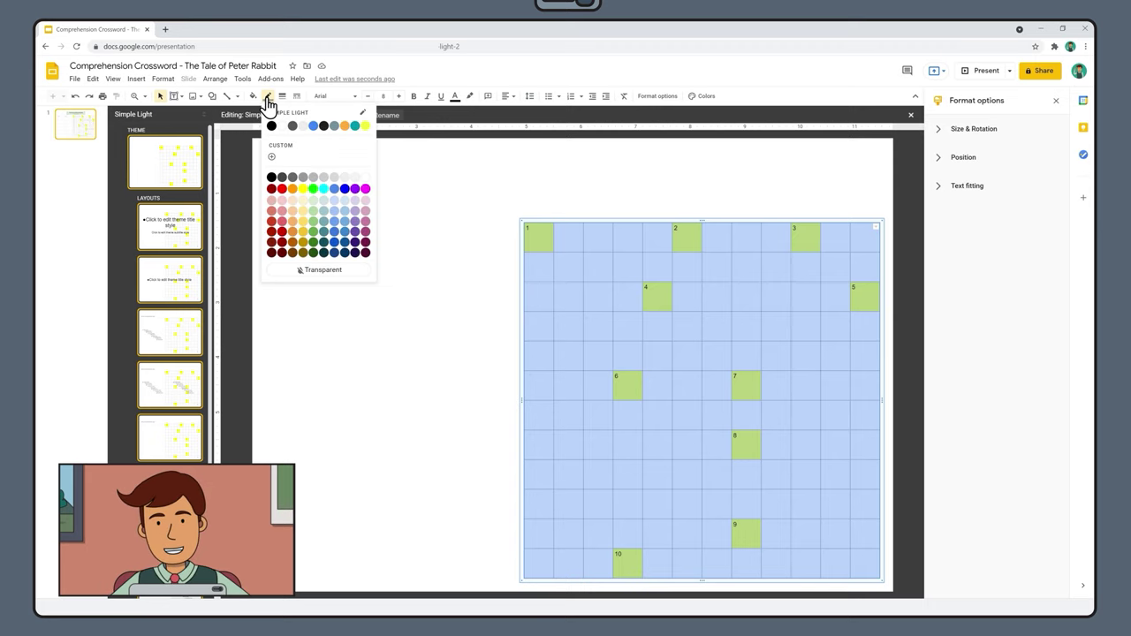
{"action": "left_click", "coordinate": [313, 272]}
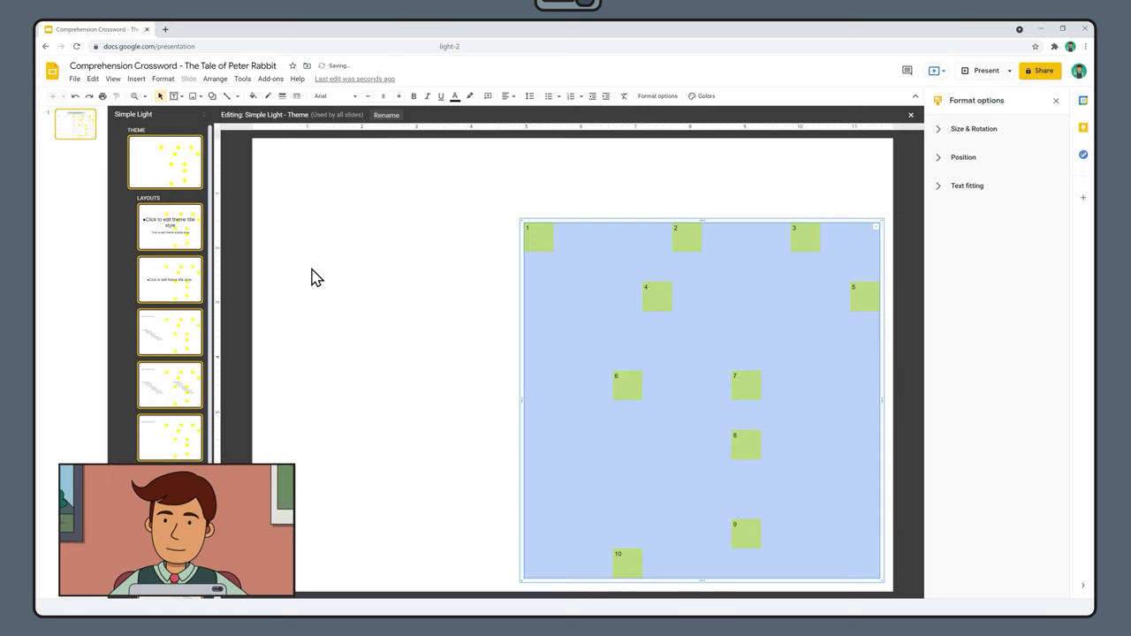
{"action": "left_click", "coordinate": [253, 96]}
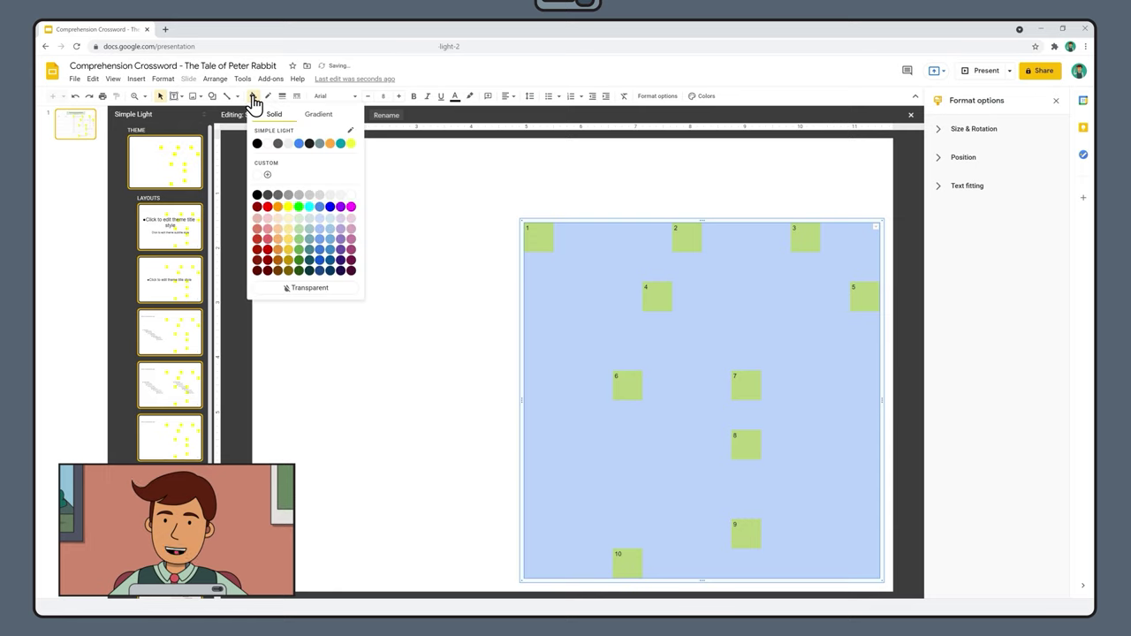
{"action": "left_click", "coordinate": [314, 295]}
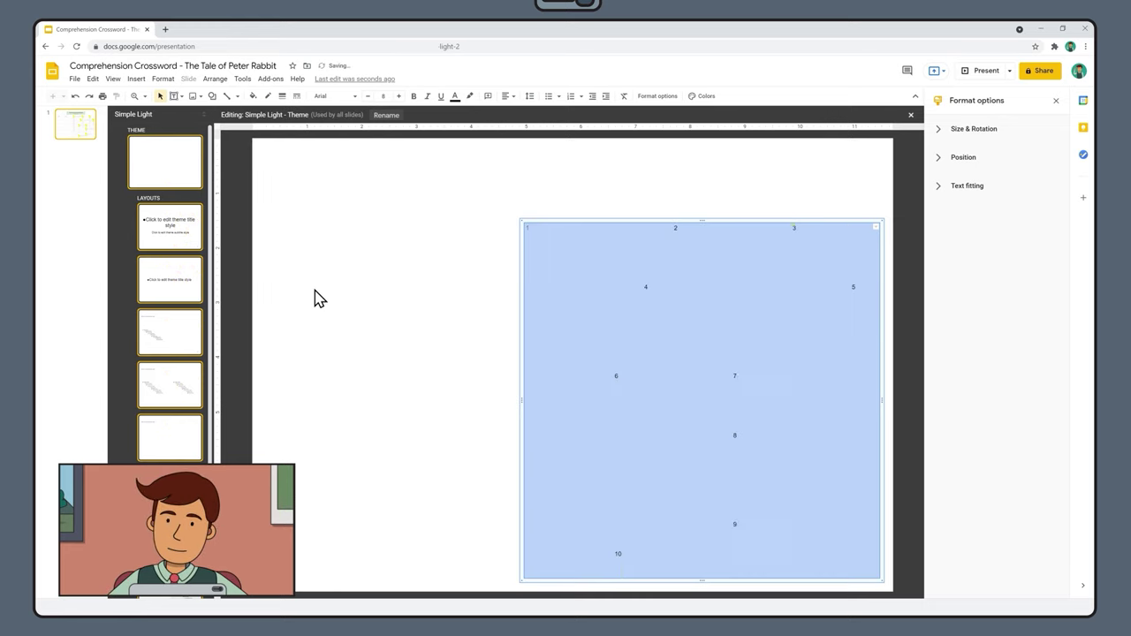
{"action": "left_click", "coordinate": [421, 295]}
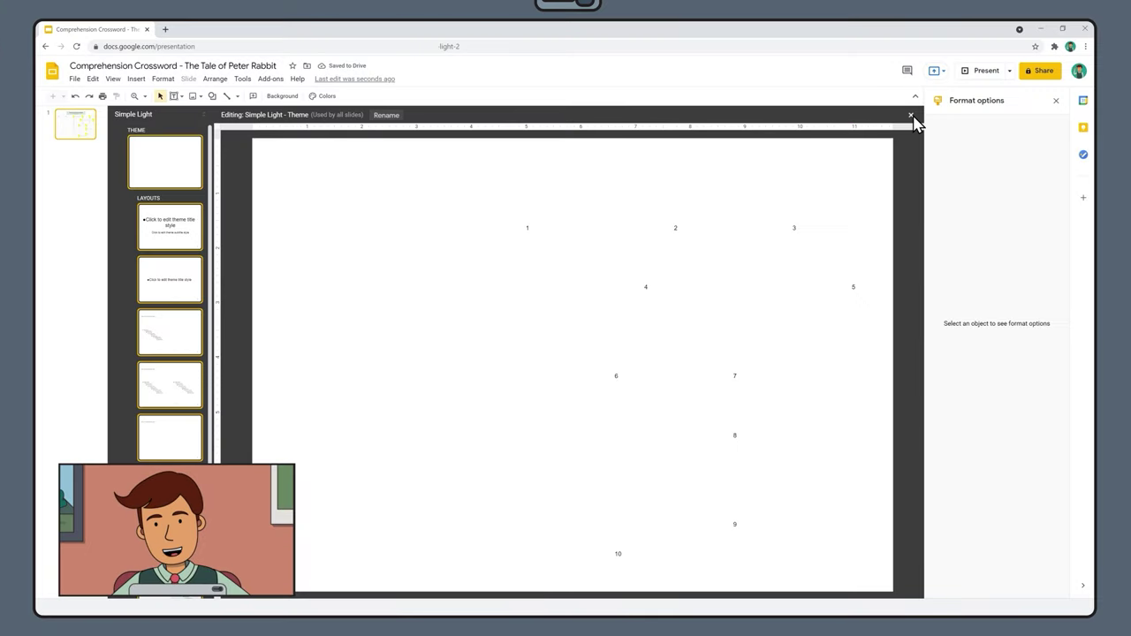
{"action": "left_click", "coordinate": [911, 115]}
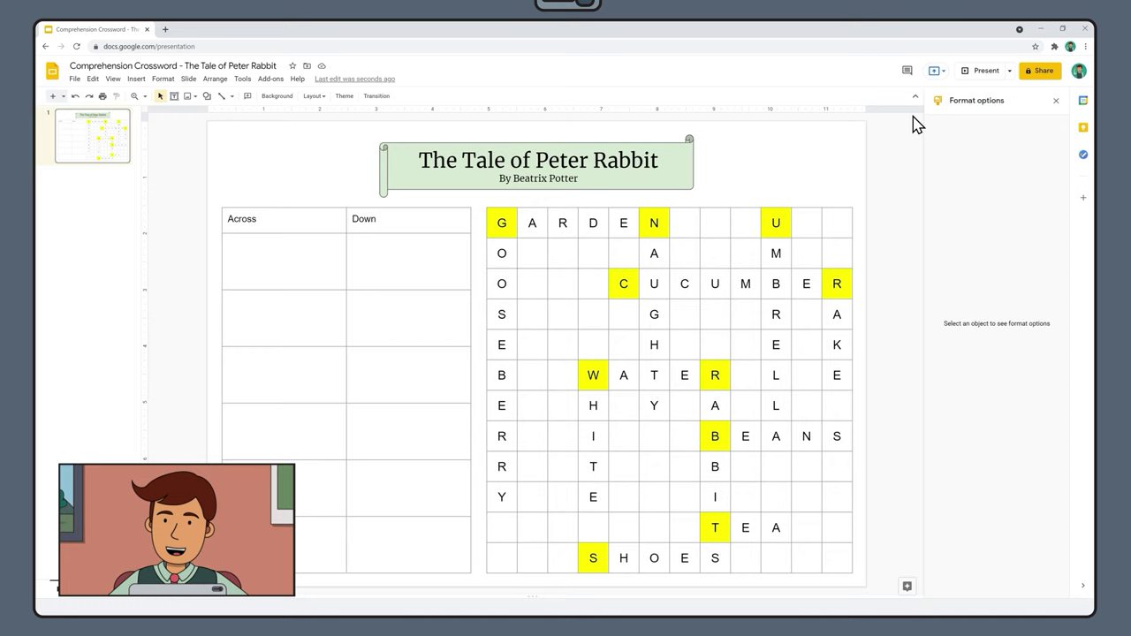
- Make the fill of all crossword grid cells transparent to remove the yellow highlights
{"action": "left_click_drag", "start_coordinate": [500, 224], "coordinate": [839, 565]}
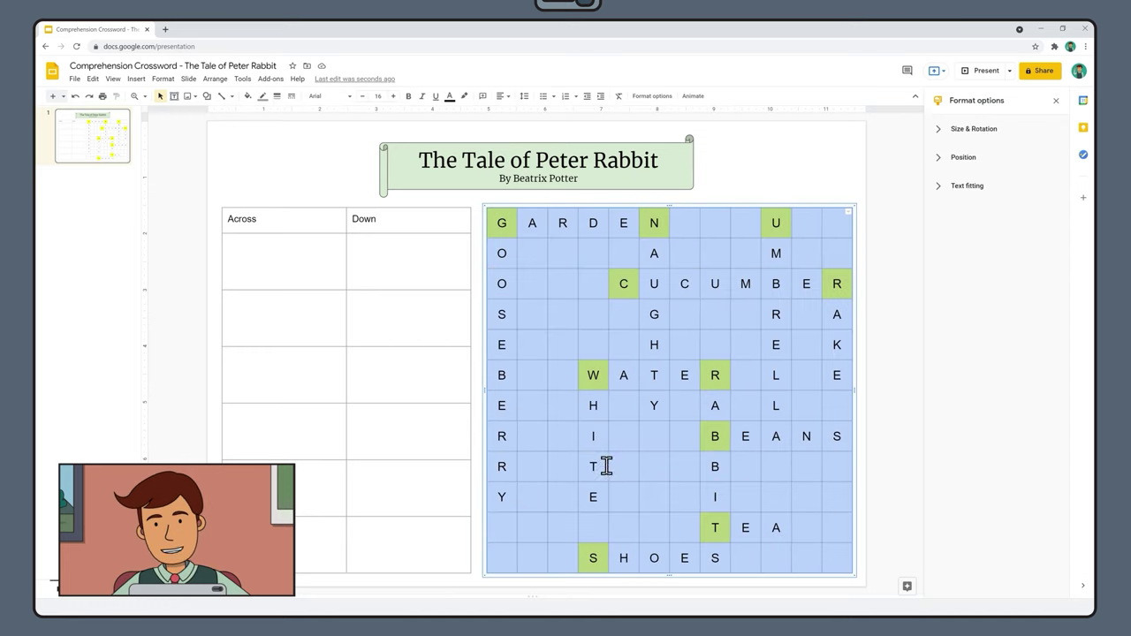
{"action": "left_click", "coordinate": [248, 96]}
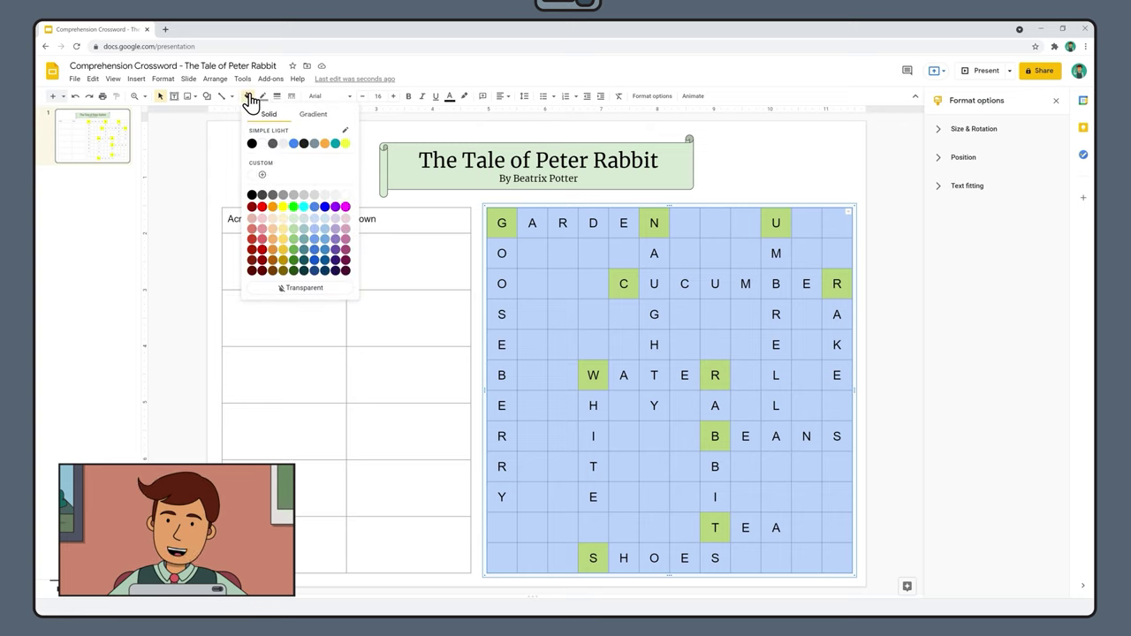
{"action": "left_click", "coordinate": [304, 288]}
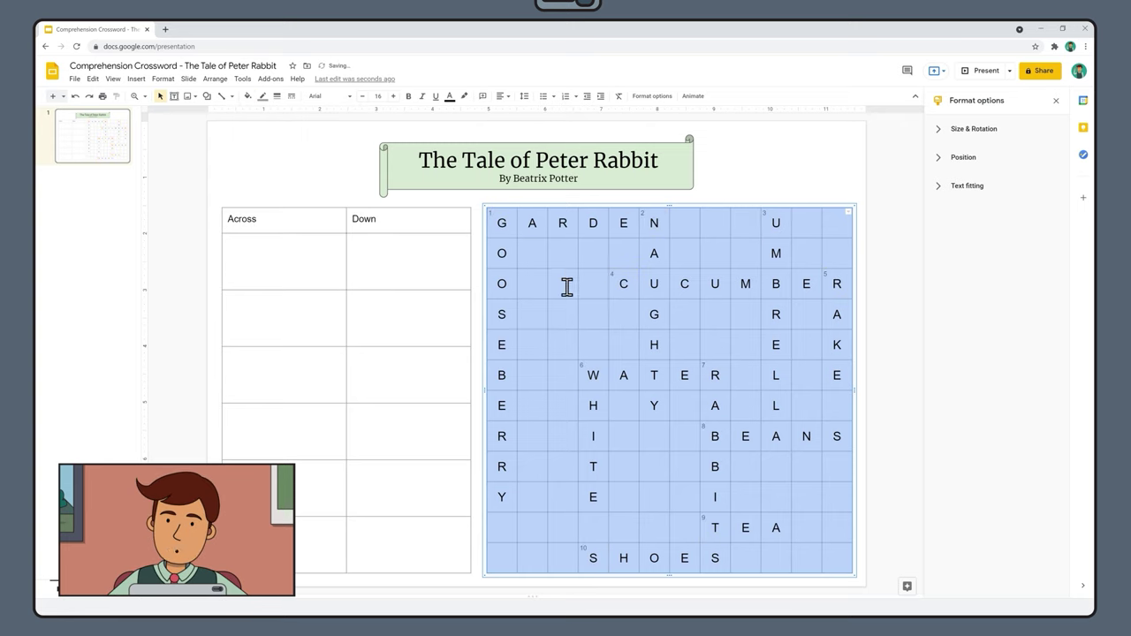
{"action": "left_click", "coordinate": [818, 169]}
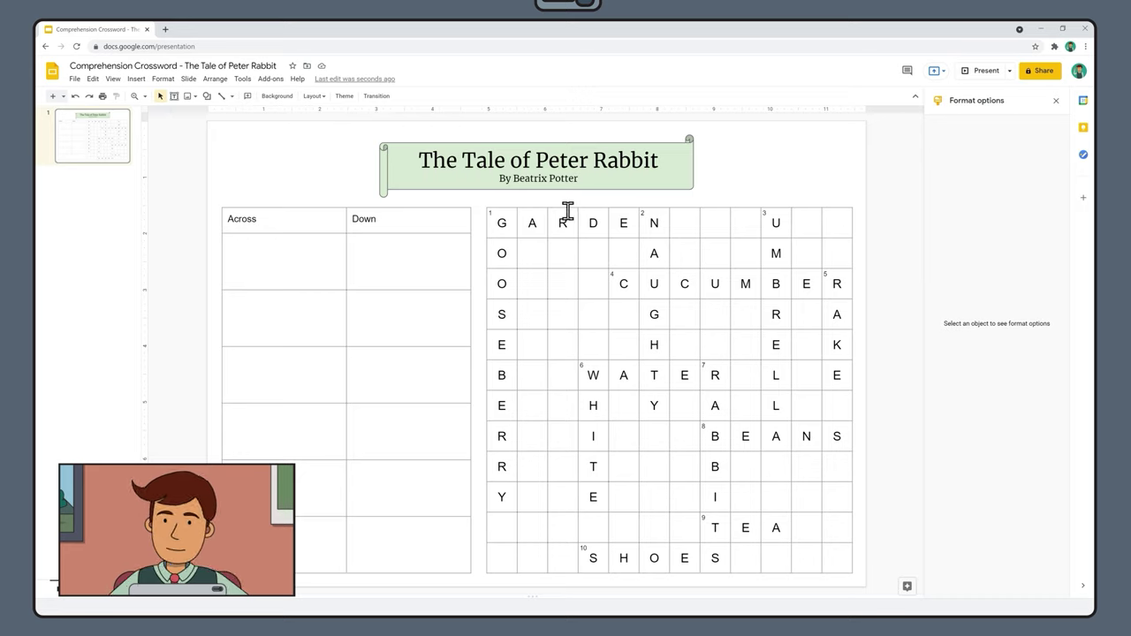
- Make all borders of the crossword grid transparent
{"action": "left_click_drag", "start_coordinate": [507, 222], "coordinate": [833, 565]}
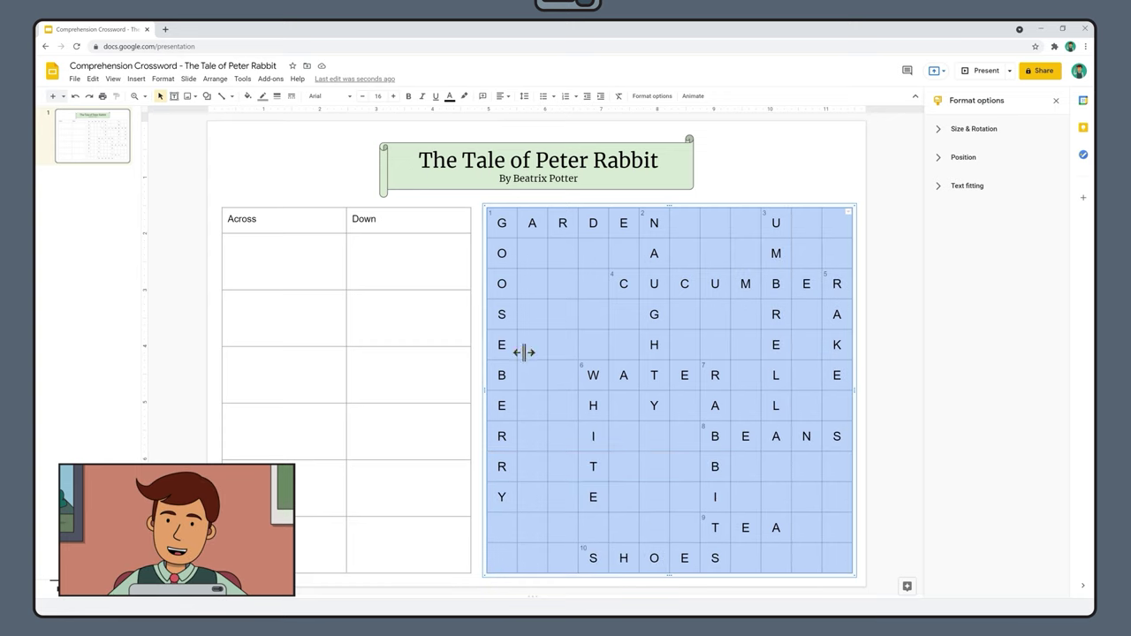
{"action": "left_click", "coordinate": [262, 97]}
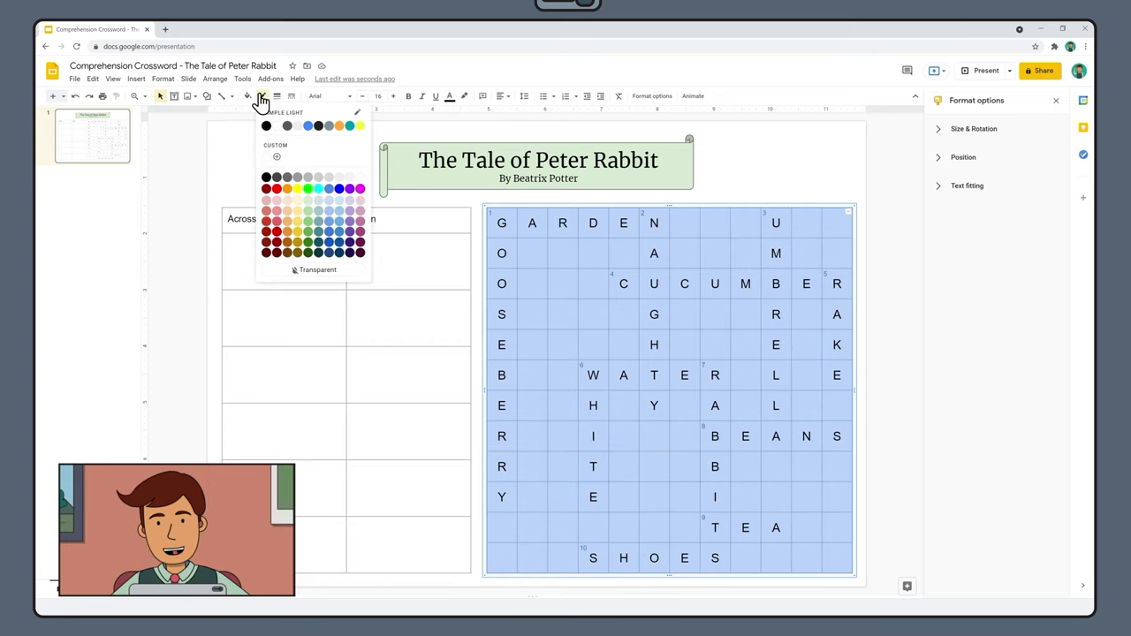
{"action": "left_click", "coordinate": [320, 271]}
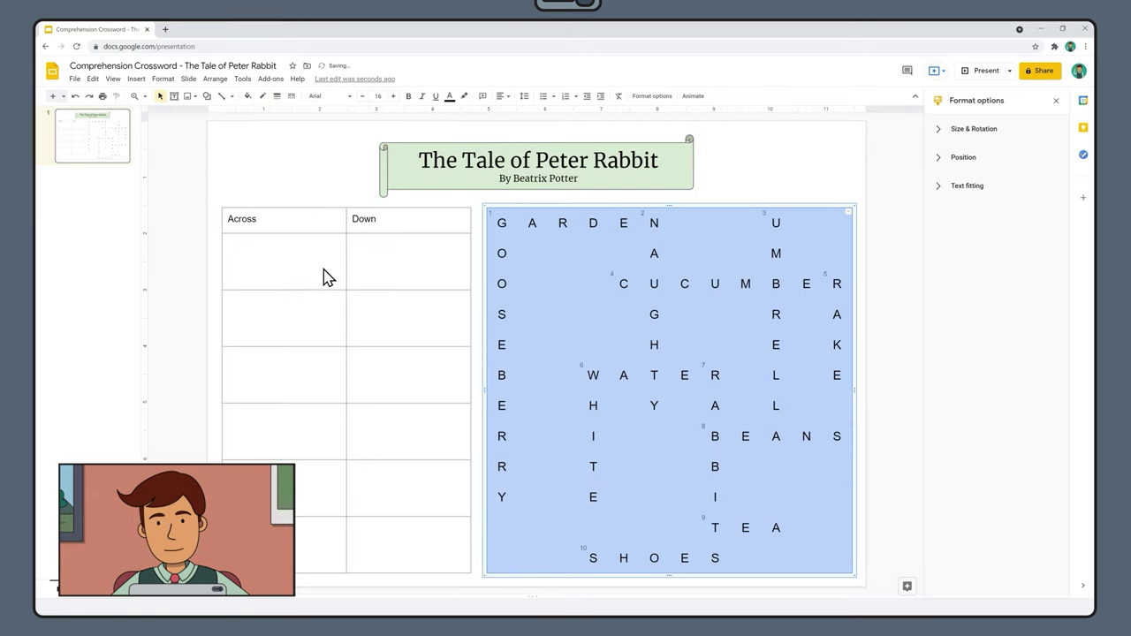
- Give the cells of the words GOOSEBERRY (down) and GARDEN (across) black borders
{"action": "left_click", "coordinate": [502, 228]}
{"action": "left_click_drag", "start_coordinate": [502, 227], "coordinate": [510, 493]}
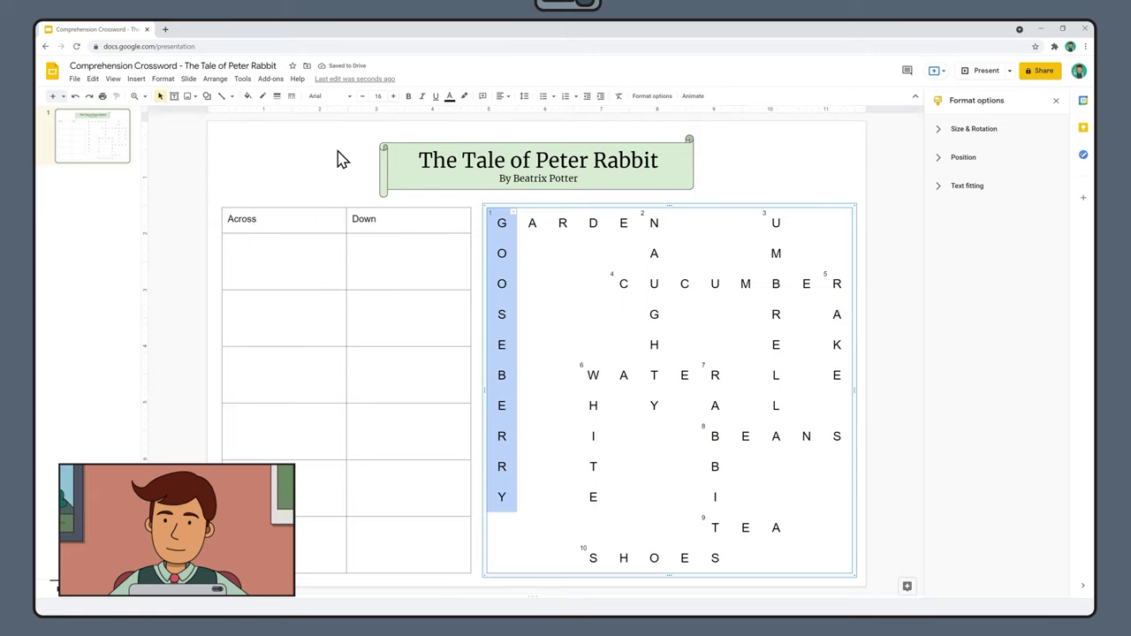
{"action": "left_click", "coordinate": [262, 95]}
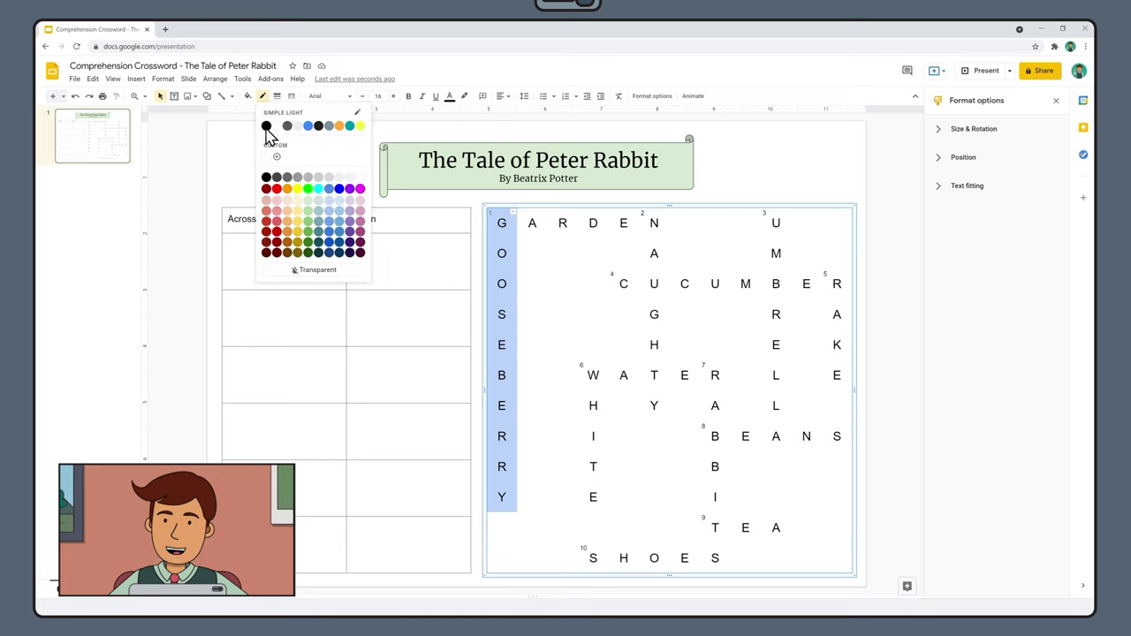
{"action": "left_click", "coordinate": [266, 125]}
{"action": "left_click_drag", "start_coordinate": [502, 222], "coordinate": [651, 341]}
{"action": "left_click", "coordinate": [262, 96]}
{"action": "left_click", "coordinate": [266, 125]}
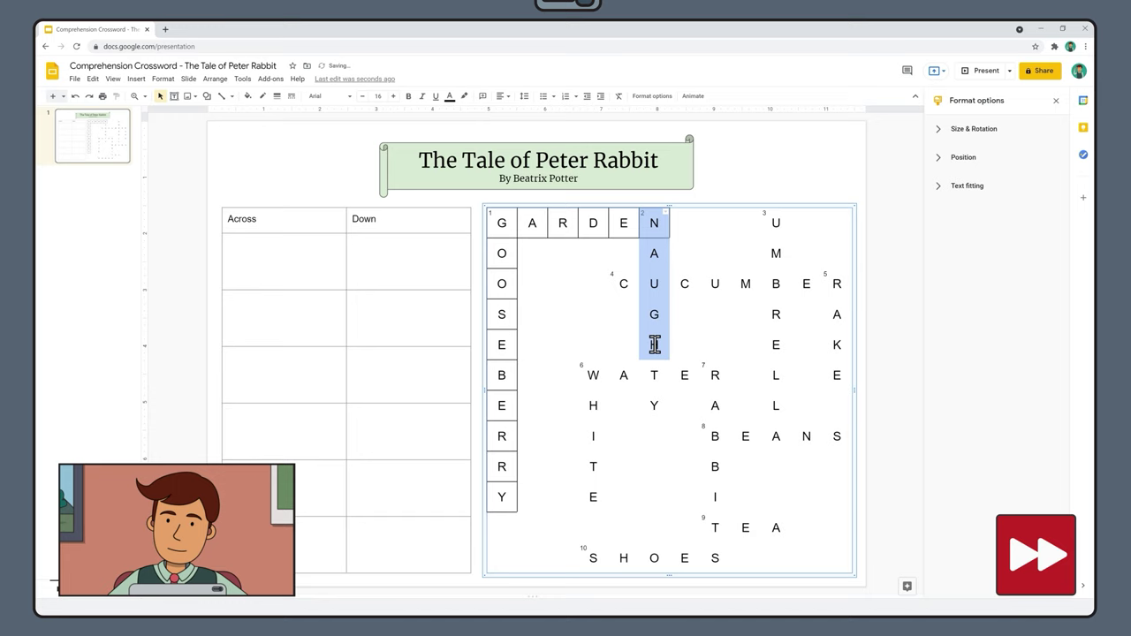
- Give the cells of NAUGHTY, CUCUMBER, UMBRELLA and RAKE black borders
{"action": "left_click", "coordinate": [263, 96]}
{"action": "left_click", "coordinate": [266, 125]}
{"action": "left_click_drag", "start_coordinate": [837, 284], "coordinate": [624, 283]}
{"action": "left_click_drag", "start_coordinate": [775, 223], "coordinate": [780, 432]}
{"action": "left_click", "coordinate": [837, 283]}
{"action": "left_click_drag", "start_coordinate": [837, 283], "coordinate": [836, 374]}
{"action": "left_click", "coordinate": [262, 96]}
{"action": "left_click", "coordinate": [266, 125]}
- Give the cells of WATER, RABBITS, BEANS and WHITE black borders
{"action": "left_click_drag", "start_coordinate": [593, 375], "coordinate": [714, 557]}
{"action": "left_click_drag", "start_coordinate": [715, 435], "coordinate": [837, 435]}
{"action": "left_click_drag", "start_coordinate": [593, 374], "coordinate": [592, 496]}
{"action": "left_click", "coordinate": [262, 95]}
{"action": "left_click", "coordinate": [266, 125]}
- Give the cells of TEA and SHOES black borders and deselect the grid
{"action": "left_click_drag", "start_coordinate": [715, 528], "coordinate": [775, 527]}
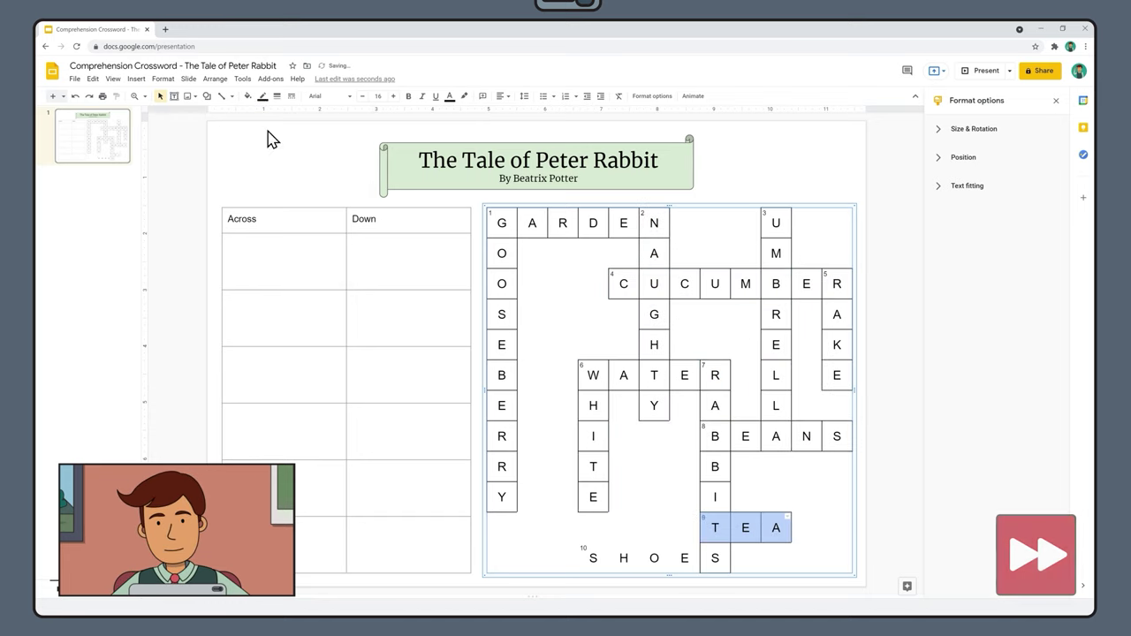
{"action": "left_click", "coordinate": [262, 95]}
{"action": "left_click", "coordinate": [266, 125]}
{"action": "left_click_drag", "start_coordinate": [593, 558], "coordinate": [714, 557]}
{"action": "left_click", "coordinate": [263, 95]}
{"action": "left_click", "coordinate": [266, 125]}
{"action": "left_click", "coordinate": [292, 167]}
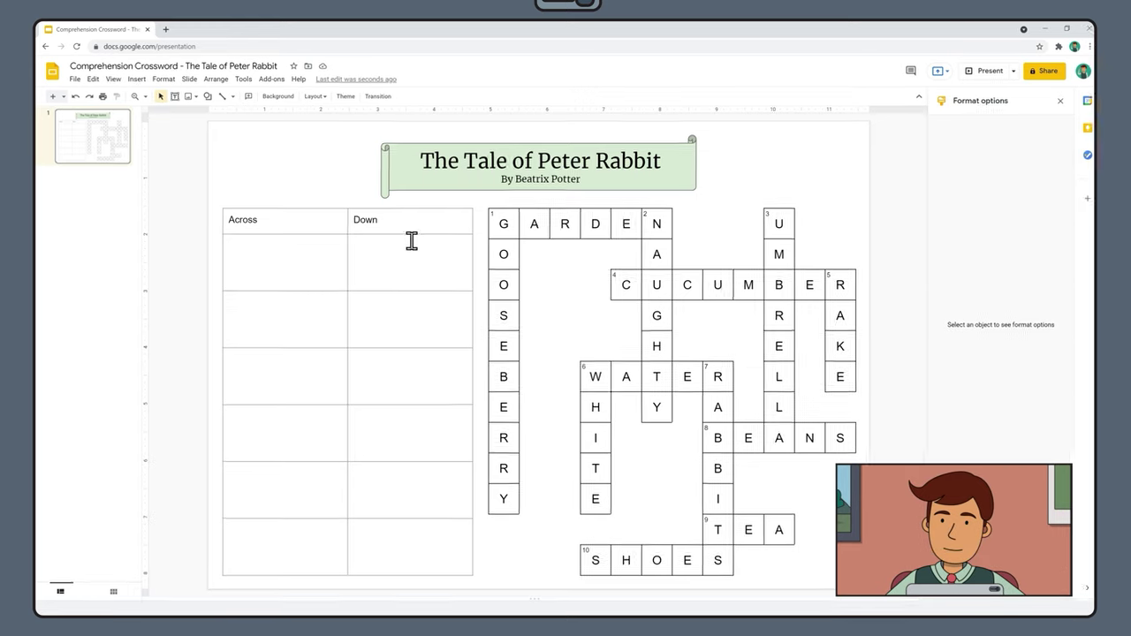
- Center the Across and Down headings of the clue table, set them to font size 14 and make them bold
{"action": "left_click_drag", "start_coordinate": [352, 222], "coordinate": [309, 224]}
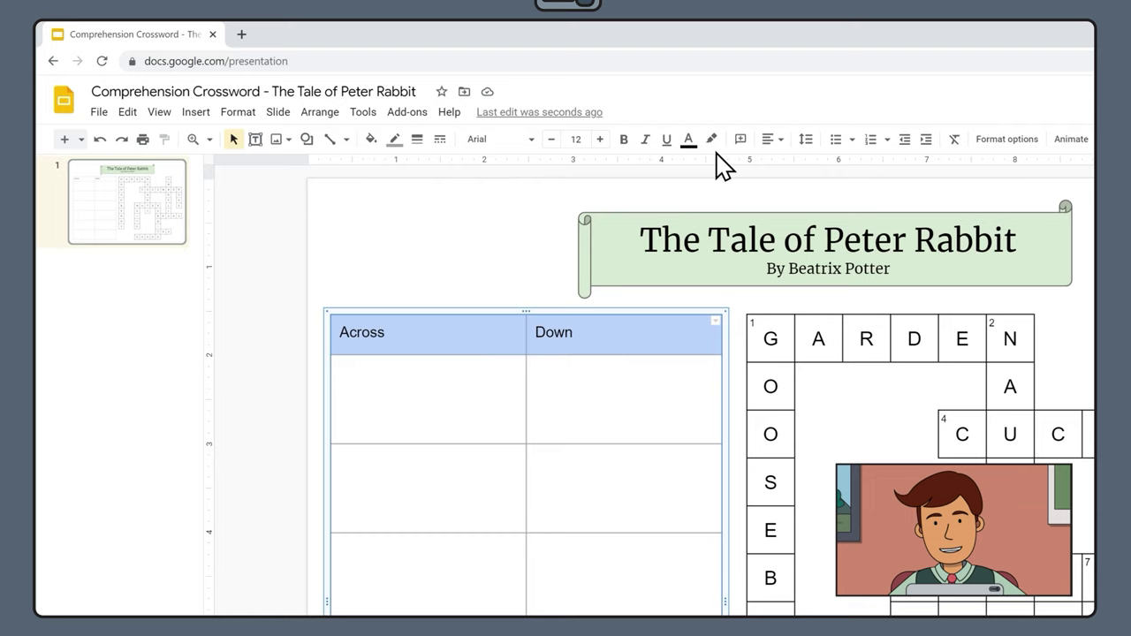
{"action": "left_click", "coordinate": [779, 144]}
{"action": "left_click", "coordinate": [792, 171]}
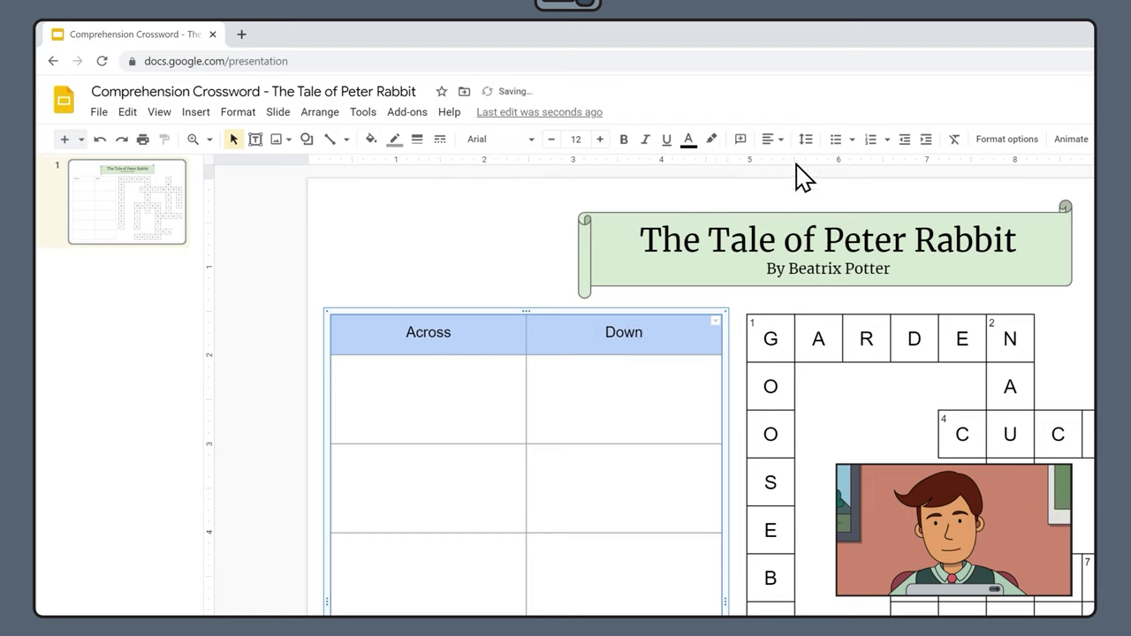
{"action": "left_click", "coordinate": [600, 142]}
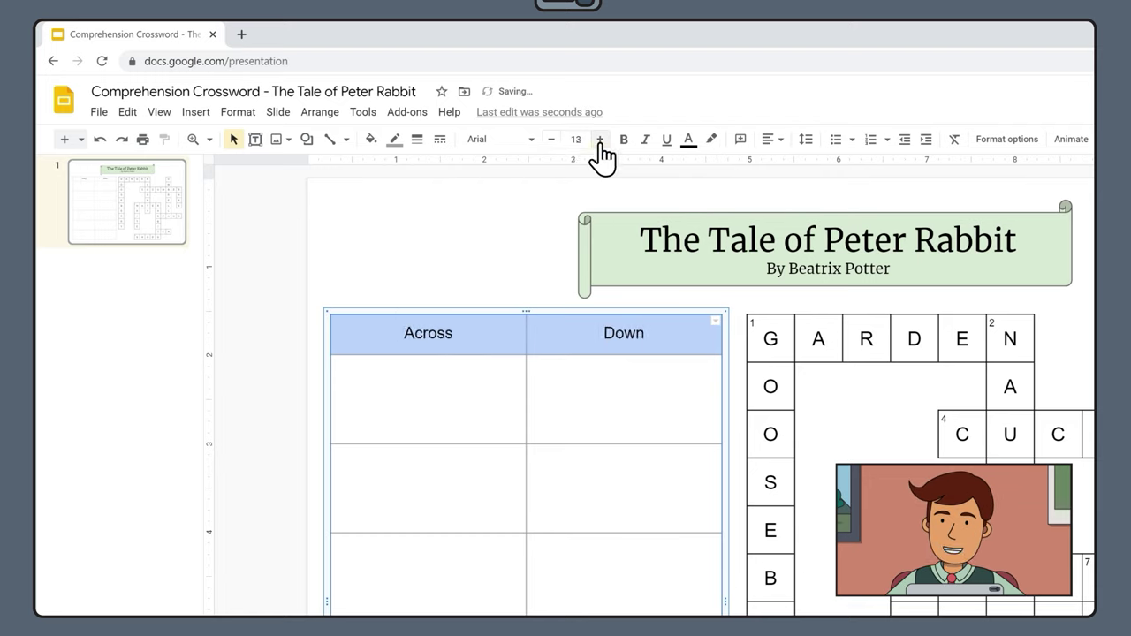
{"action": "left_click", "coordinate": [600, 140]}
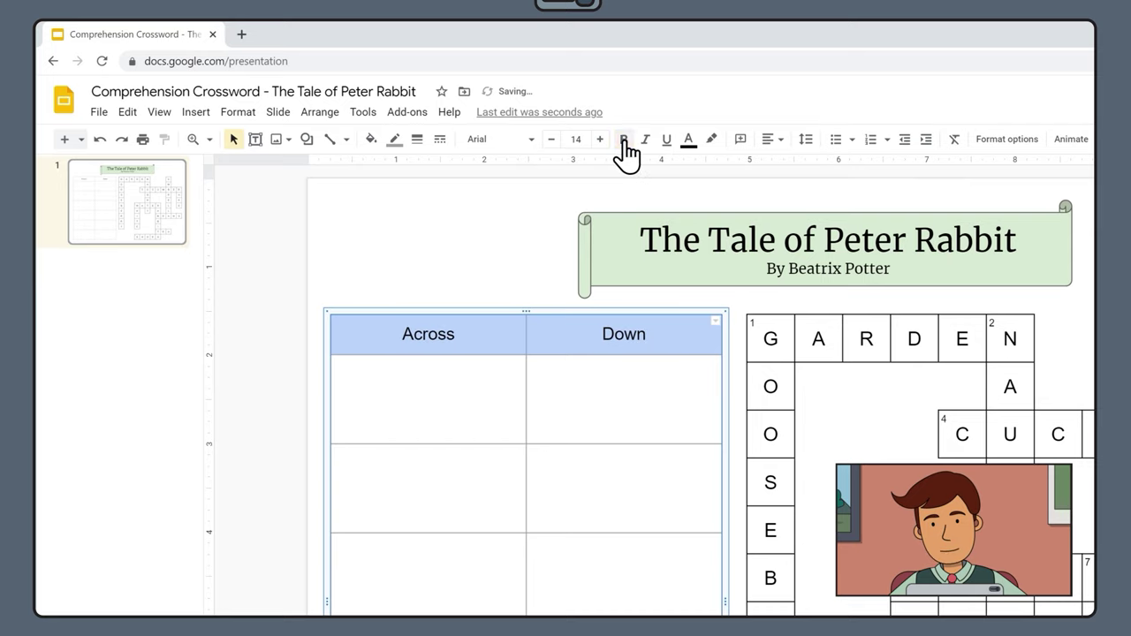
{"action": "left_click", "coordinate": [623, 139]}
- Enter the first Across clue: "1 - Mrs. Rabbit tells her children not to go into Mr. McGregor's ________ (6)"
{"action": "left_click", "coordinate": [467, 253]}
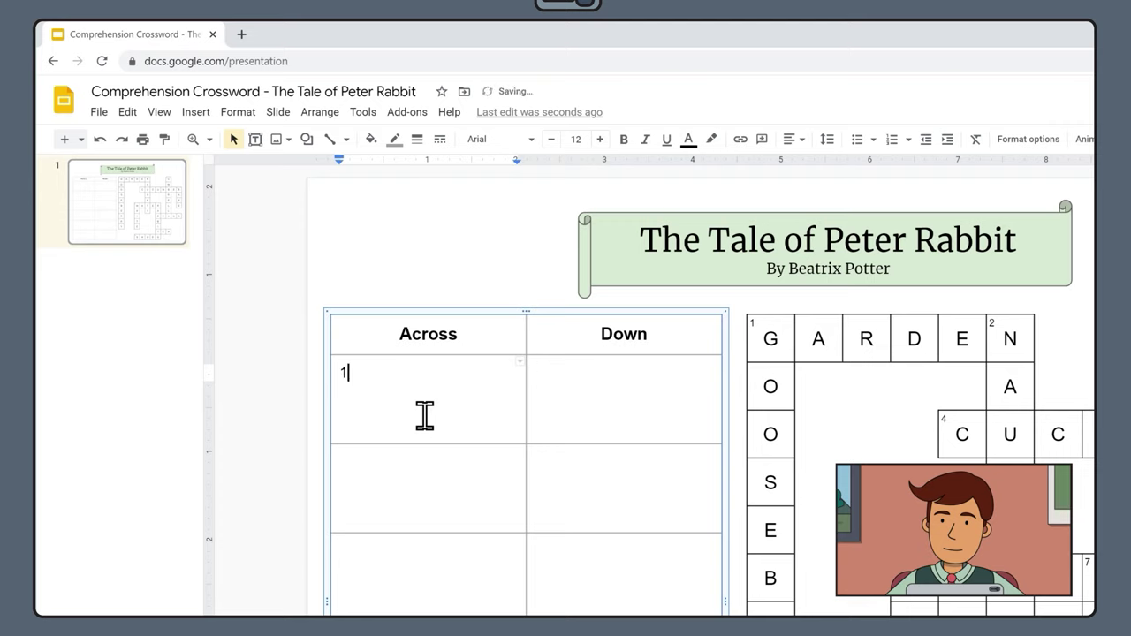
{"action": "type", "text": "Mrs. Rabbi"}
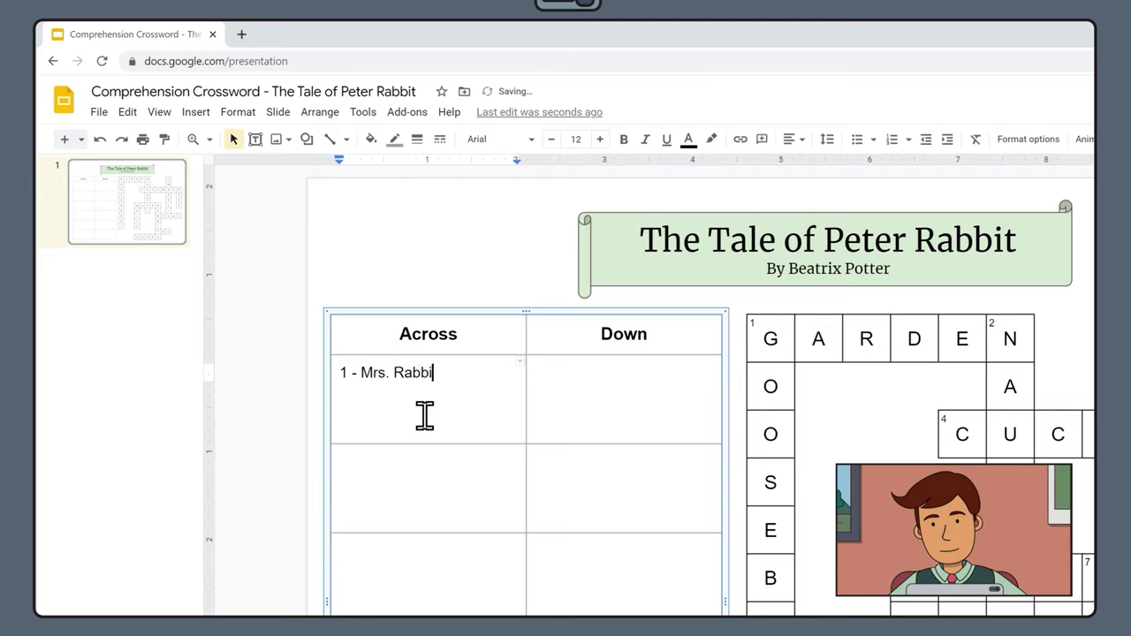
{"action": "type", "text": "t tells her children not to go into Mr. McGrego"}
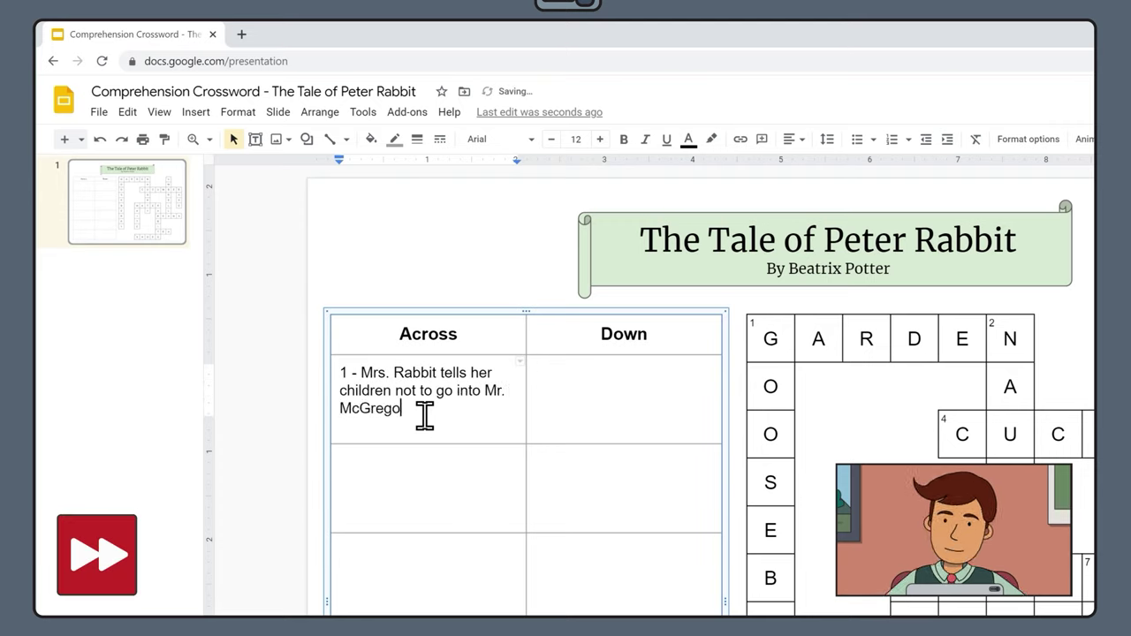
{"action": "type", "text": "r's ________ (6)"}
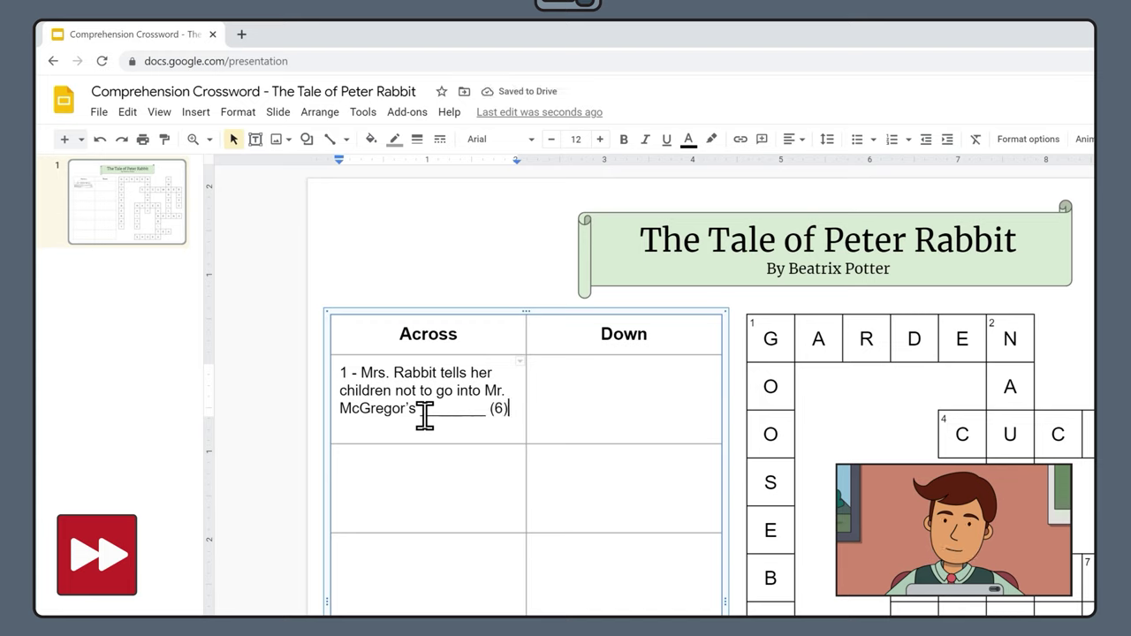
- Enter the first Down clue: "1 - The type of net Peter is caught in whilst running away from Mr. McGregor (10)"
{"action": "left_click", "coordinate": [542, 405]}
{"action": "type", "text": "1 - The type of net Peter"}
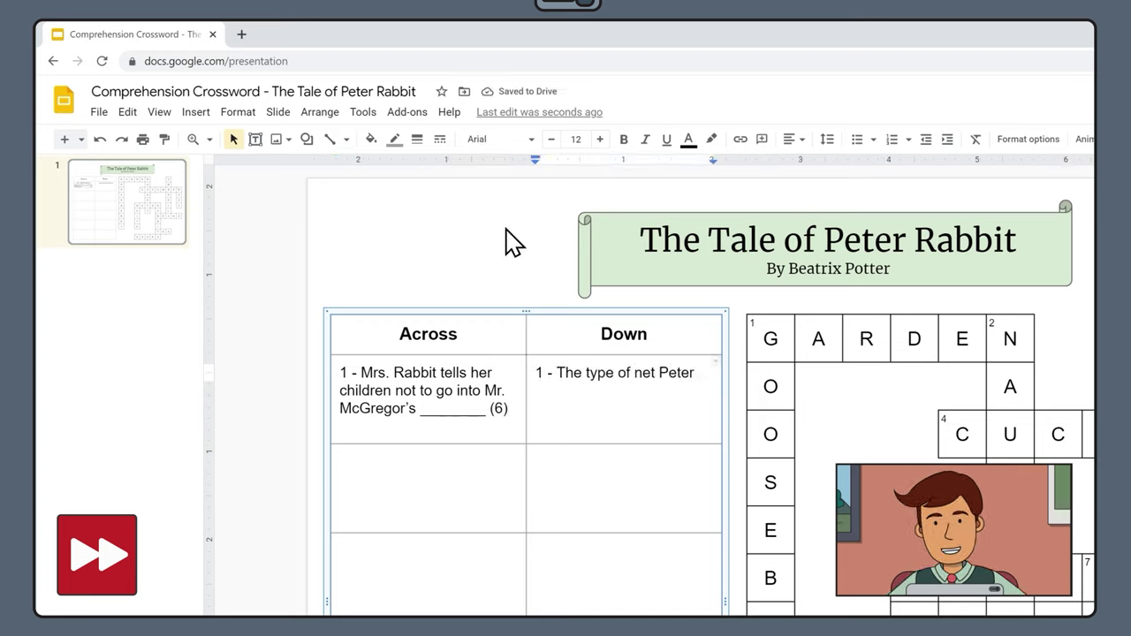
{"action": "type", "text": " is caught in whilst running away from "}
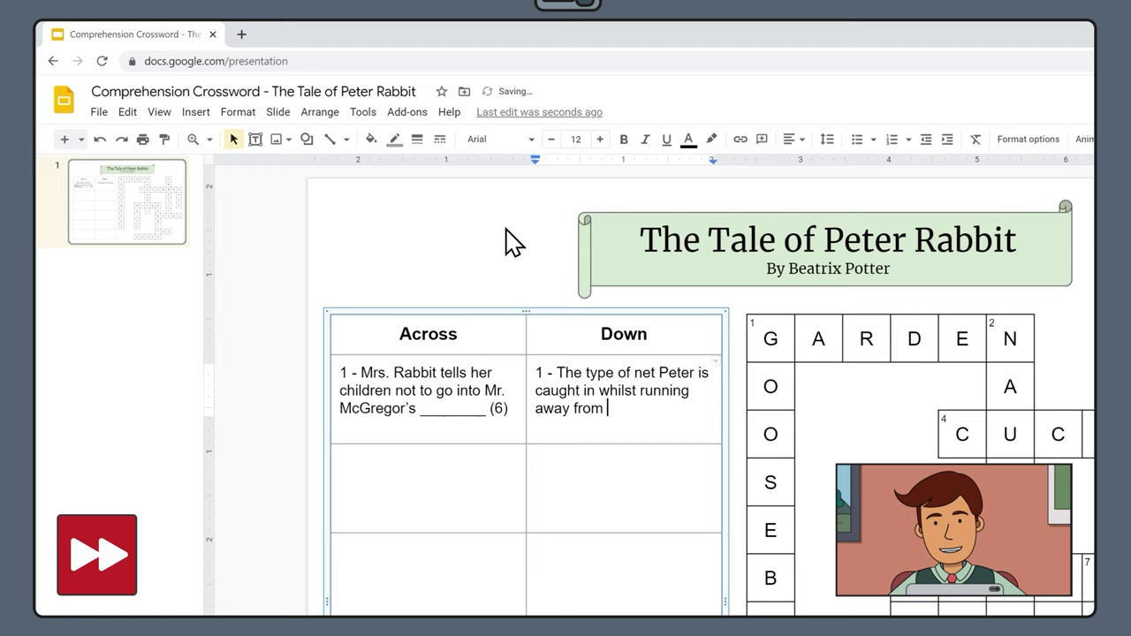
{"action": "type", "text": "Mr. McGregor (10)"}
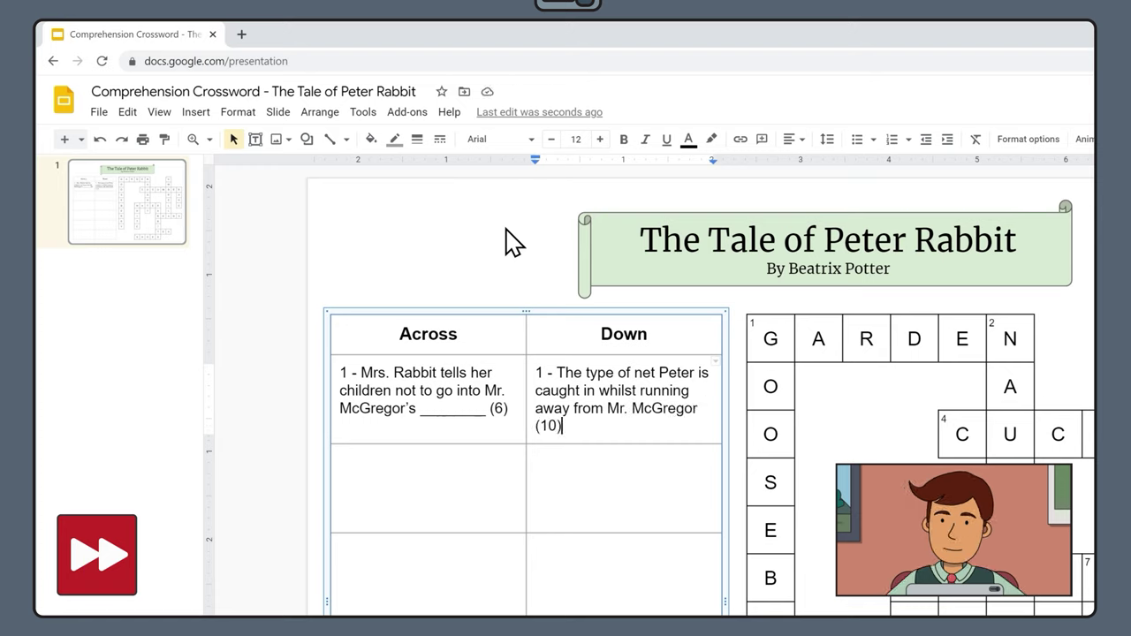
- Enter the second Across clue: "4 - Peter runs into Mr. McGregor near the __________ frame (8)"
{"action": "left_click", "coordinate": [384, 500]}
{"action": "type", "text": "4 -"}
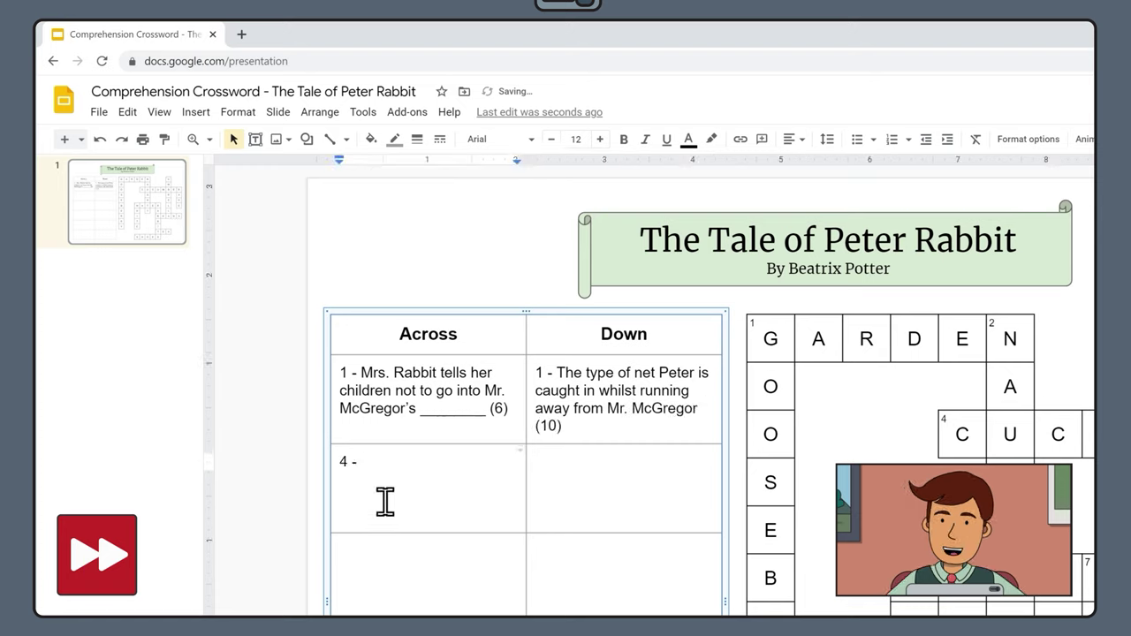
{"action": "type", "text": " Peter runs into Mr. McGregor"}
{"action": "left_click", "coordinate": [488, 460]}
{"action": "type", "text": "."}
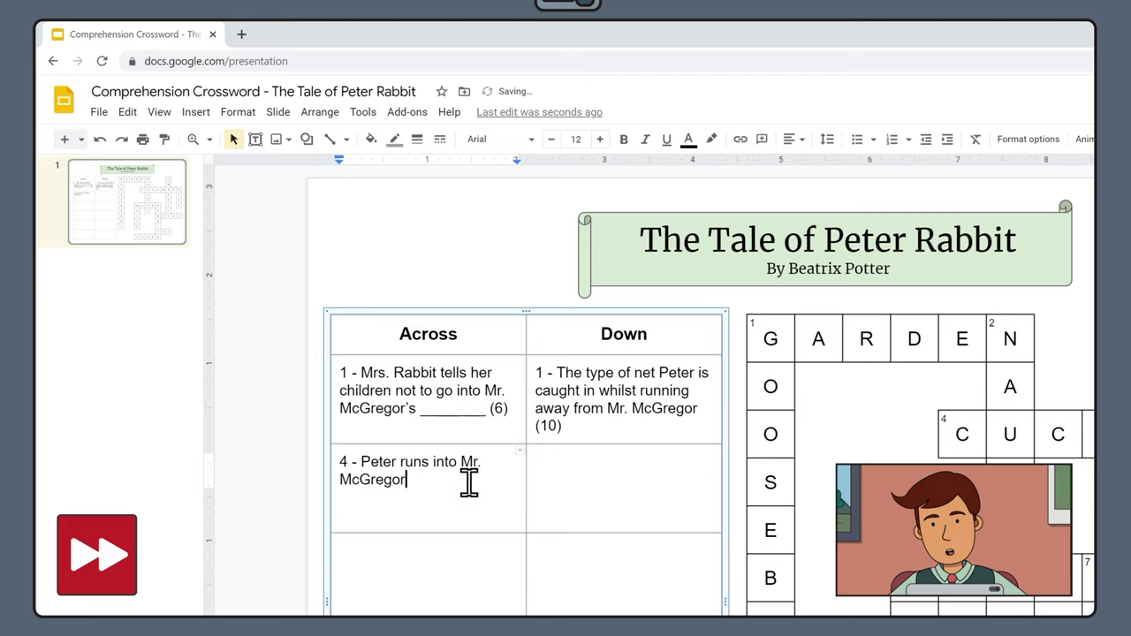
{"action": "left_click", "coordinate": [466, 479]}
{"action": "type", "text": "near the __________ frame (8)"}
- Enter the second Down clue: "2 - Peter is described as being __________ for sneaking into Mr. McGregor's garden (7)"
{"action": "left_click", "coordinate": [575, 477]}
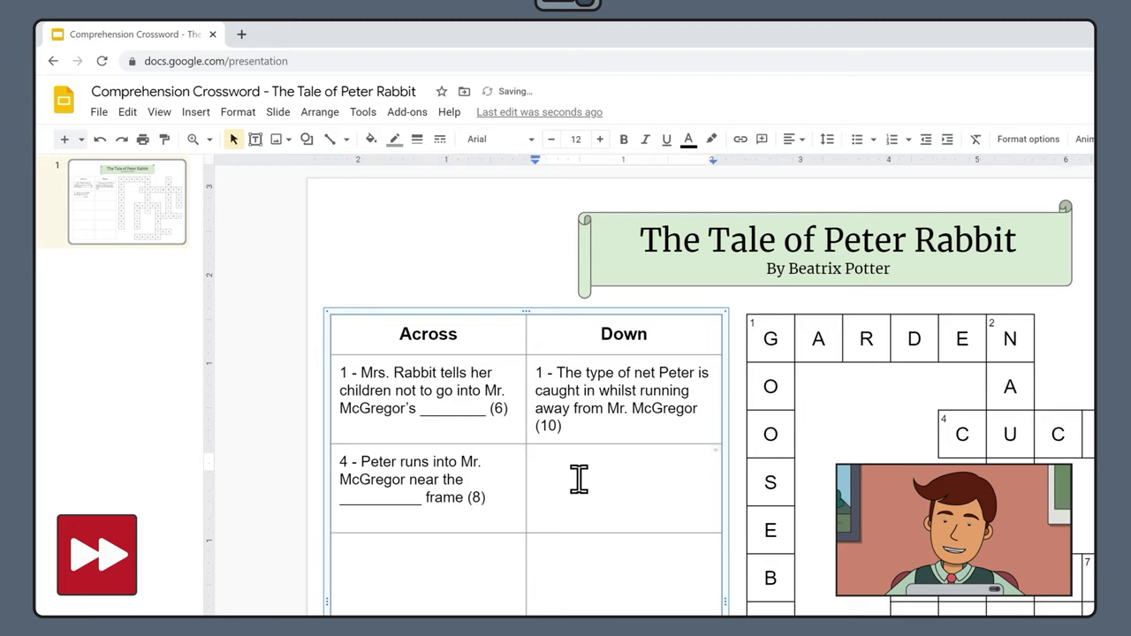
{"action": "type", "text": "2 - Peter is described"}
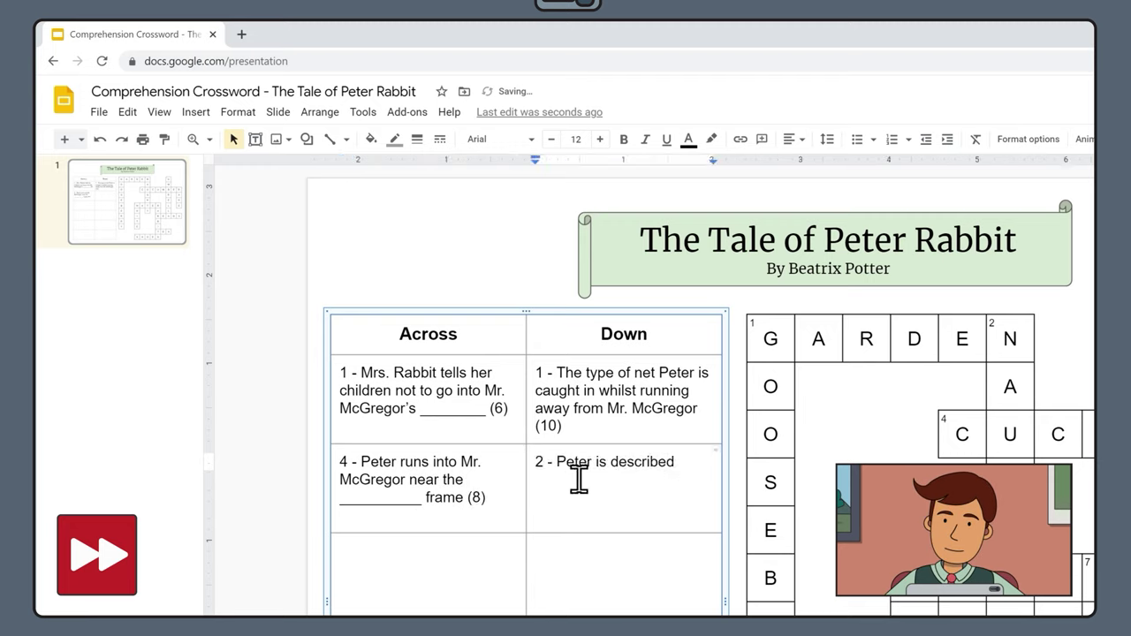
{"action": "type", "text": " as being __________ for sneaking into Mr. "}
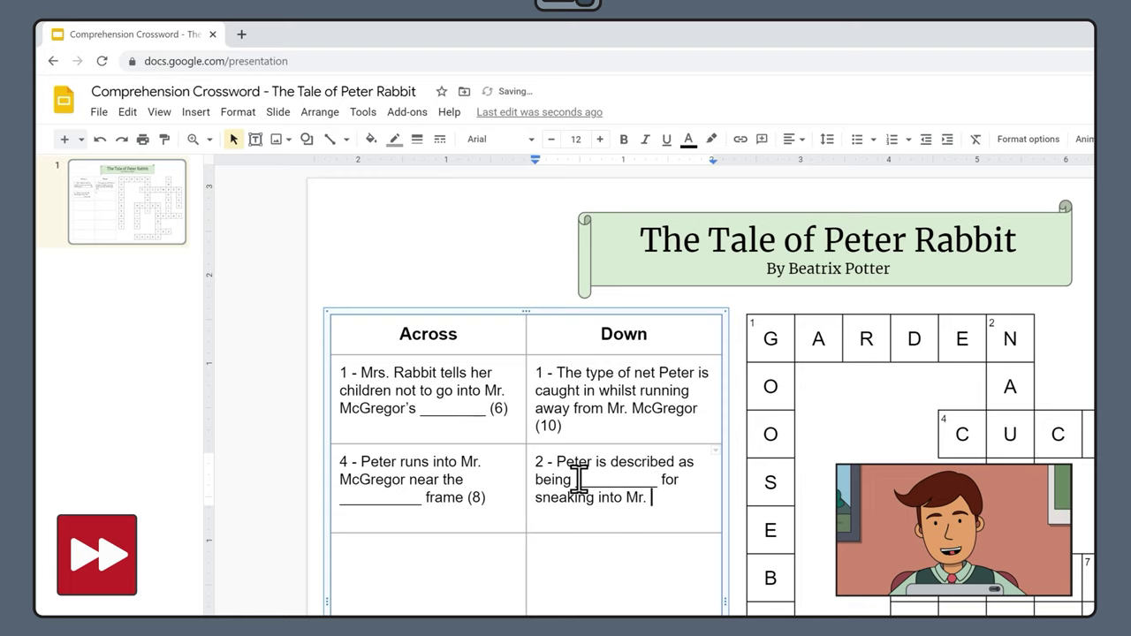
{"action": "type", "text": "McGregor's garden (7)"}
- Enter the third Across clue: "6 - The can that Peter jumps in is full of ________ (5)"
{"action": "left_click", "coordinate": [406, 564]}
{"action": "type", "text": "6 - The c"}
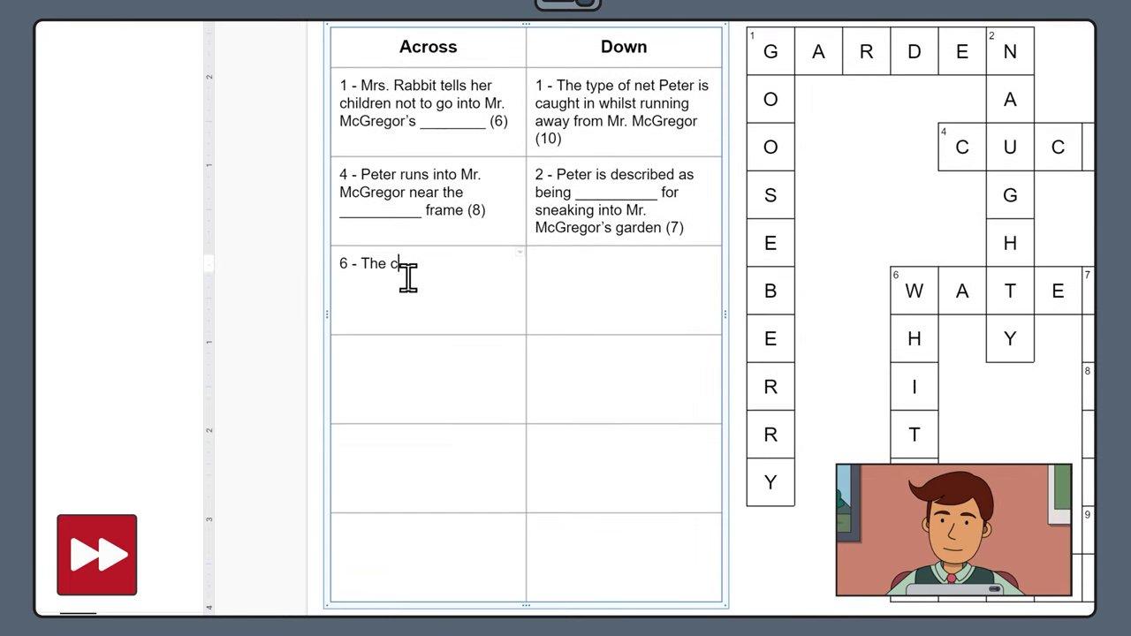
{"action": "type", "text": "an that Peter jumps in is full of _________ (5)"}
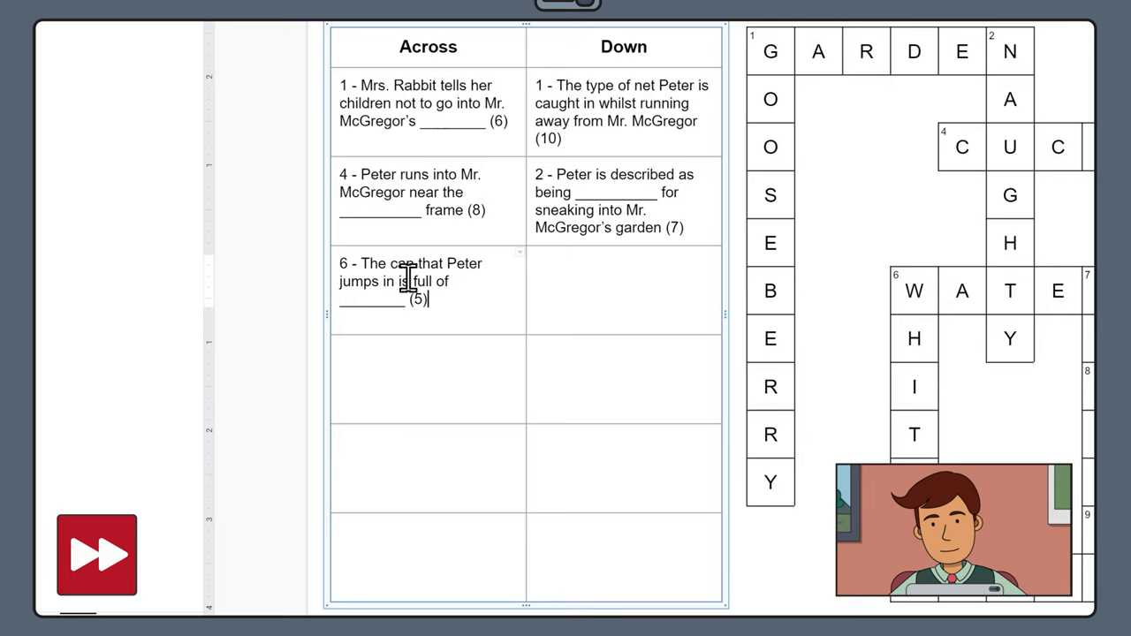
- Enter the third Down clue: "3 - Mrs. Rabbit takes one of these with her when she leaves the sand-bank (8)"
{"action": "left_click", "coordinate": [593, 281]}
{"action": "type", "text": "3 - Mrs. Rabbit"}
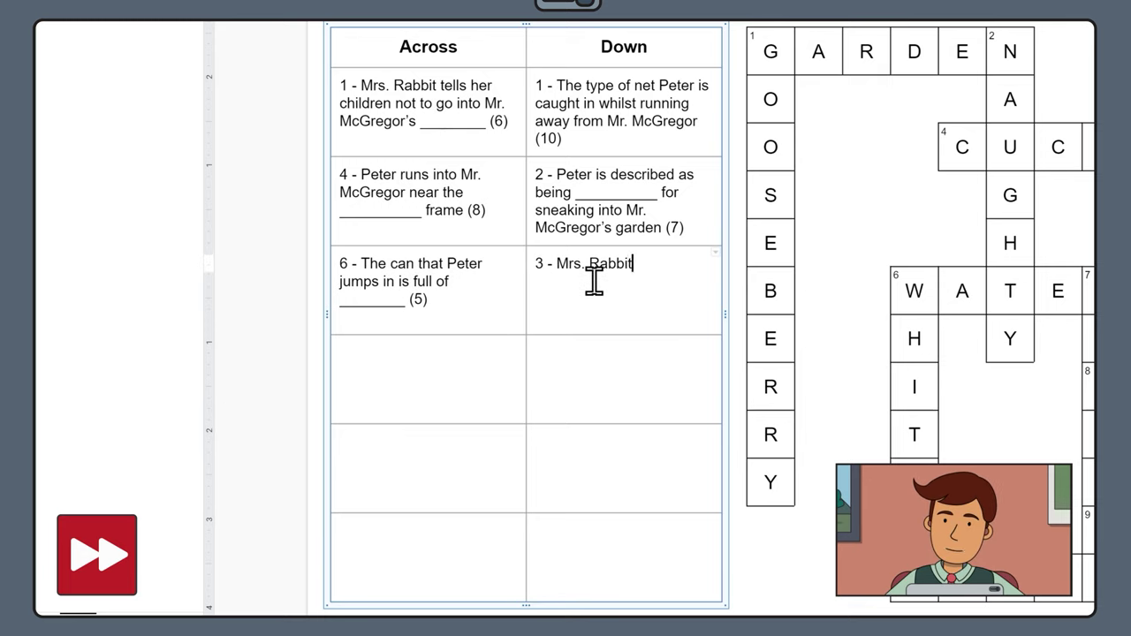
{"action": "type", "text": " takes one of these with her when she leaves the sand-bank (8"}
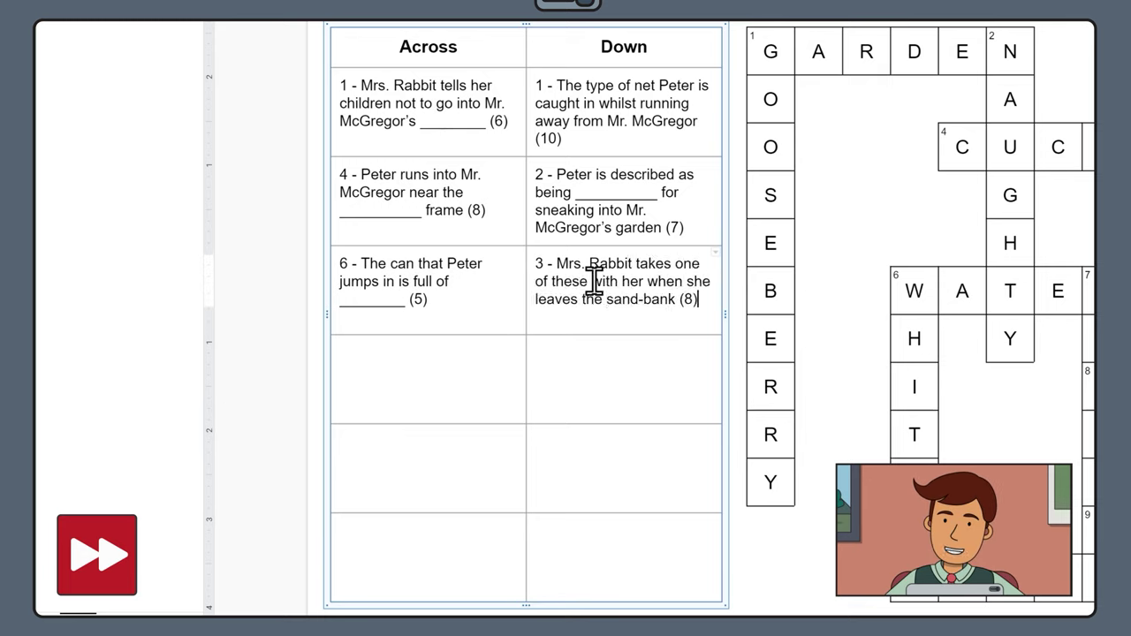
- Enter the fourth Across clue: "8 - One of the vegetables that Peter eats in Mr. McGregor's garden (5)"
{"action": "left_click", "coordinate": [449, 374]}
{"action": "type", "text": "8 - One of t"}
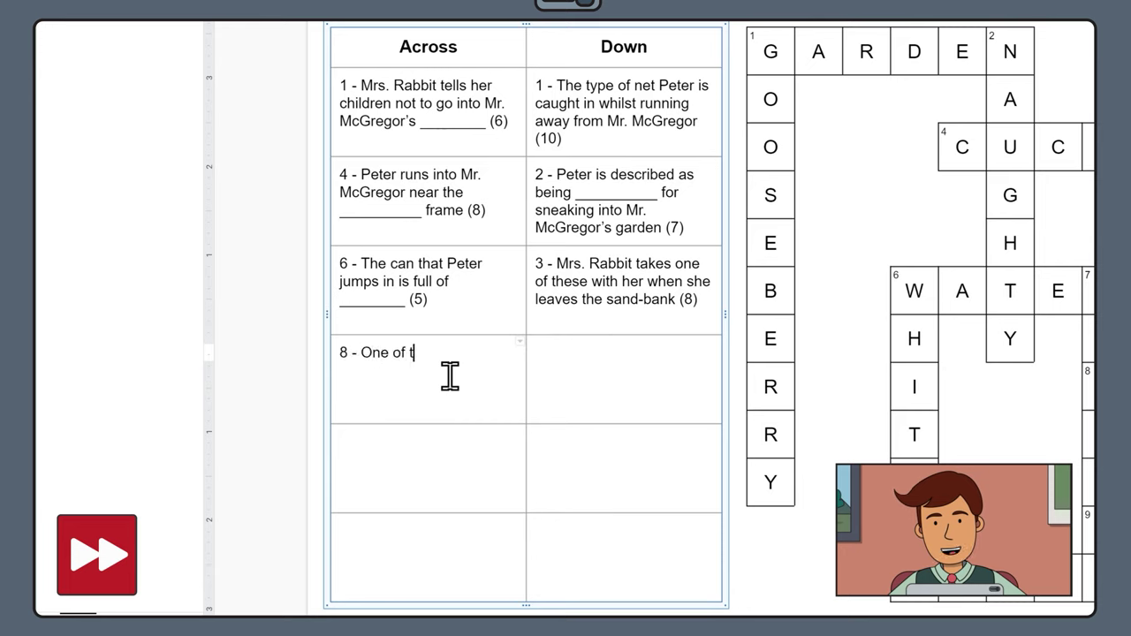
{"action": "type", "text": "he vegetables that Peter eats in Mr. McGregor's garden (5"}
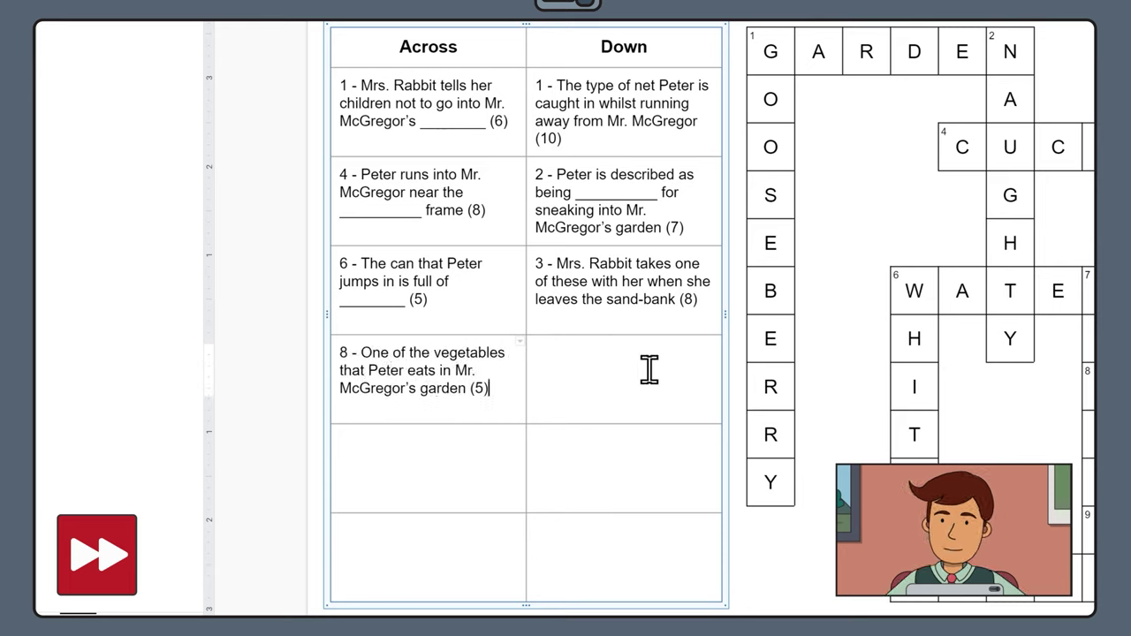
- Enter the fourth Down clue: "5 - The garden tool that Mr. McGregor is holding as he chases Peter (4)"
{"action": "left_click", "coordinate": [649, 368]}
{"action": "type", "text": "5 - The garden tool that Mr. McGregor is holding as he chases Peter (4)"}
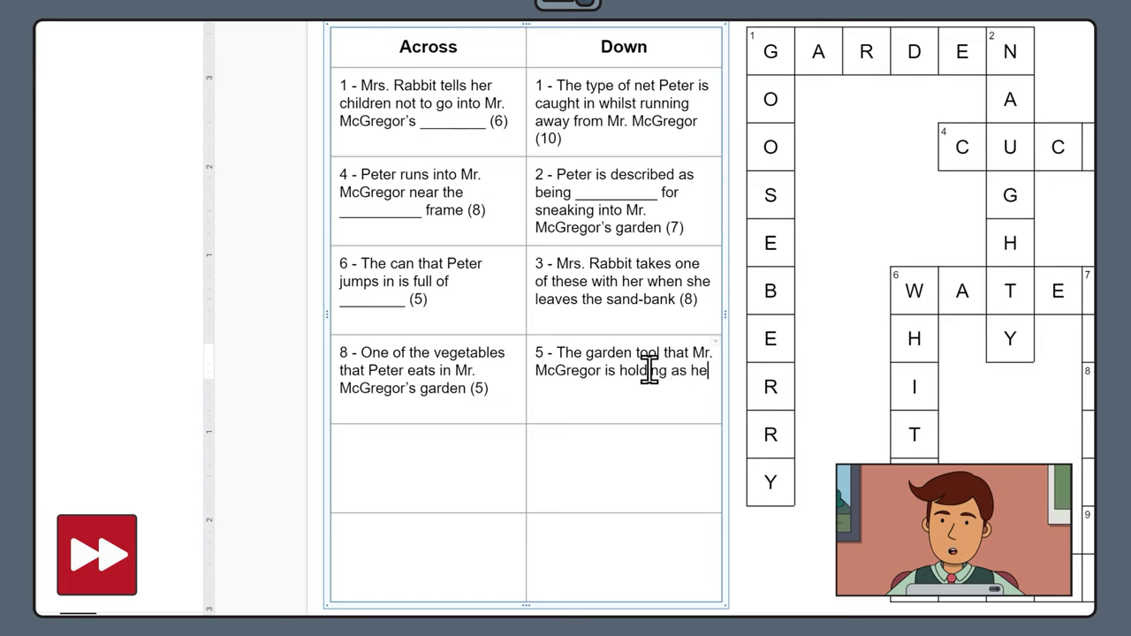
- Enter the fifth Across clue: "9 - Mrs. Rabbit gives Peter a spoonful of camomile _____ to help him feel better (3)"
{"action": "left_click", "coordinate": [453, 450]}
{"action": "type", "text": "9"}
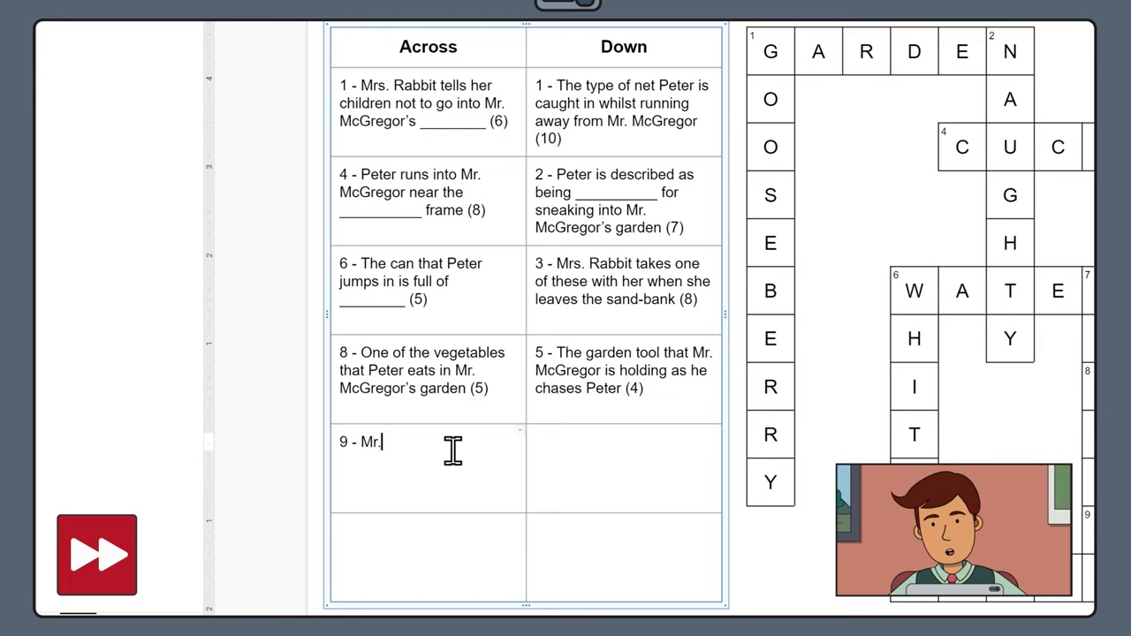
{"action": "type", "text": " - Mrs. Rabbit gives Peter a spoonful "}
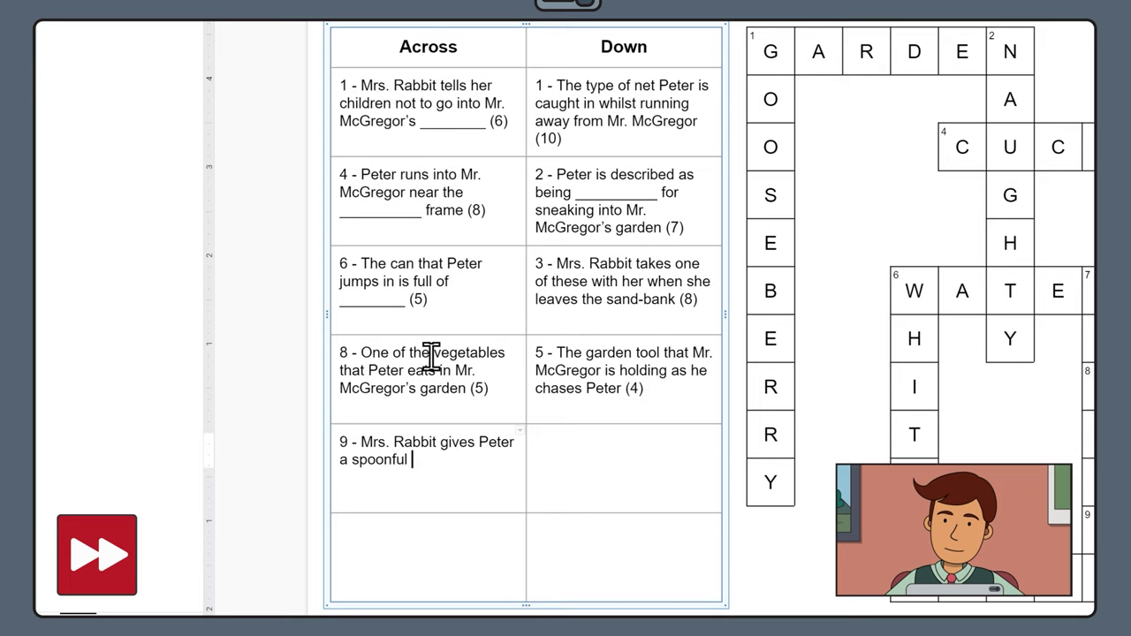
{"action": "type", "text": "of camomile _____ to h"}
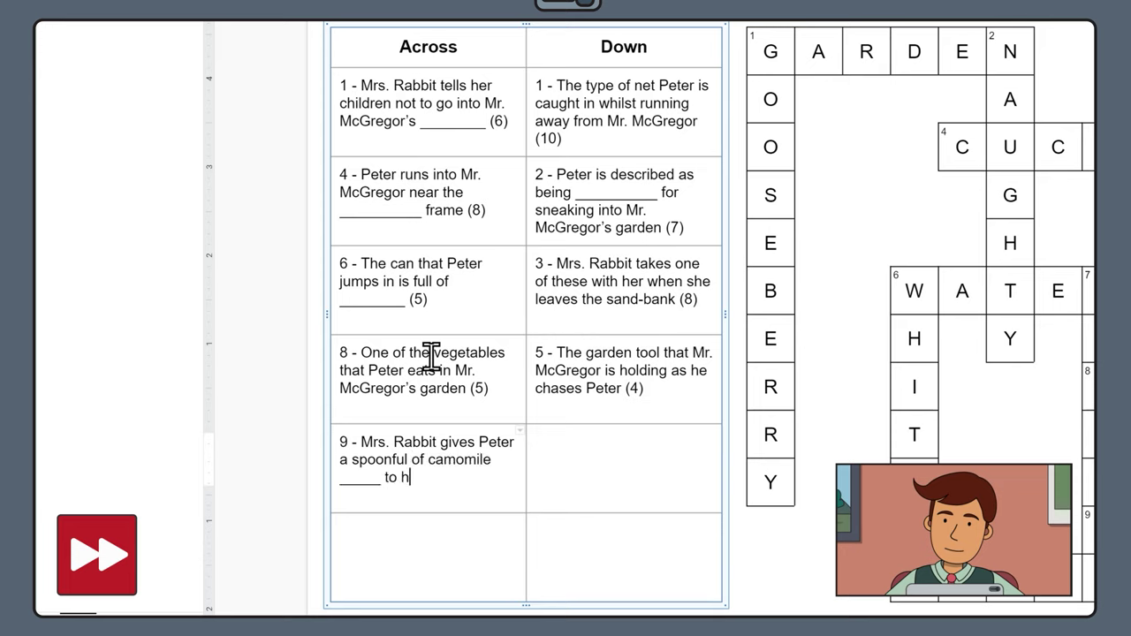
{"action": "type", "text": "elp him feel better (3)"}
- Enter the fifth Down clue: "6 - The colour of the cat that Peter sneaks past as he escapes the garden (5)"
{"action": "left_click", "coordinate": [567, 442]}
{"action": "type", "text": "6 - The colour of th"}
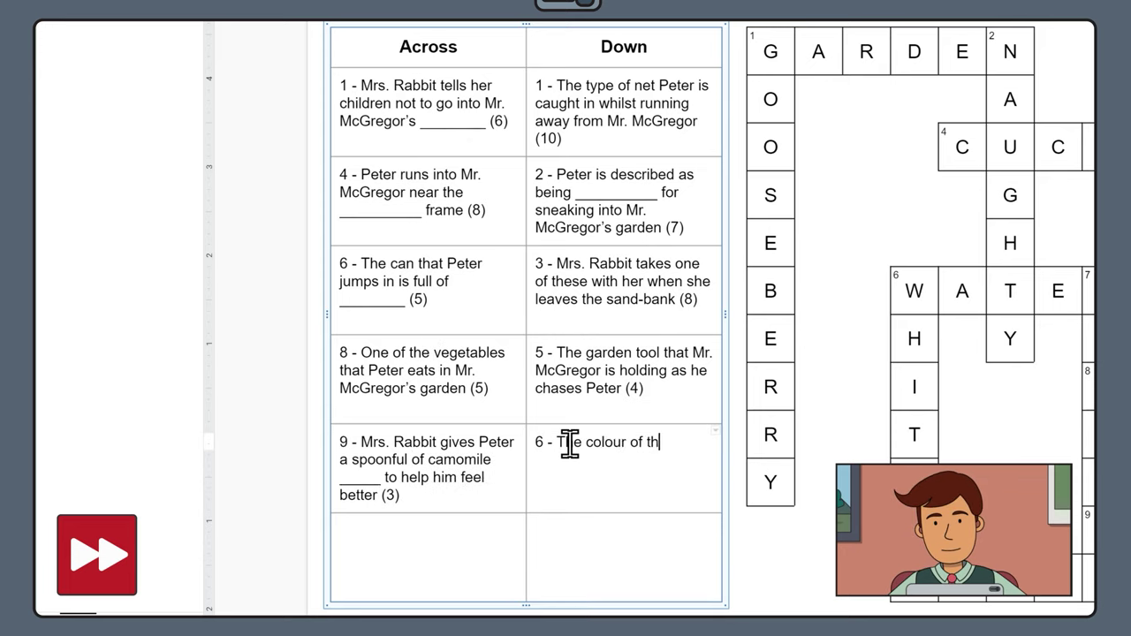
{"action": "type", "text": "e cat that Peter sneaks past as he escapes the ga"}
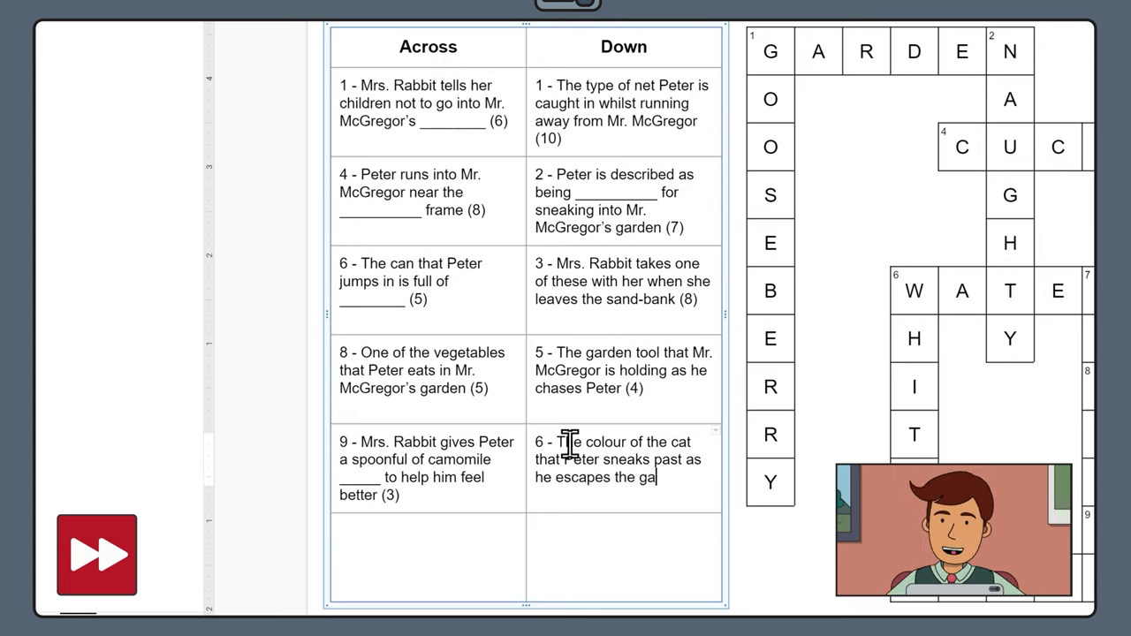
{"action": "type", "text": "rden (5)"}
- Enter the sixth Across clue: "10 - Peter loses these whilst running away from Mr. McGregor (5)"
{"action": "key", "text": "Tab"}
{"action": "type", "text": "10 - Peter loses these whilst "}
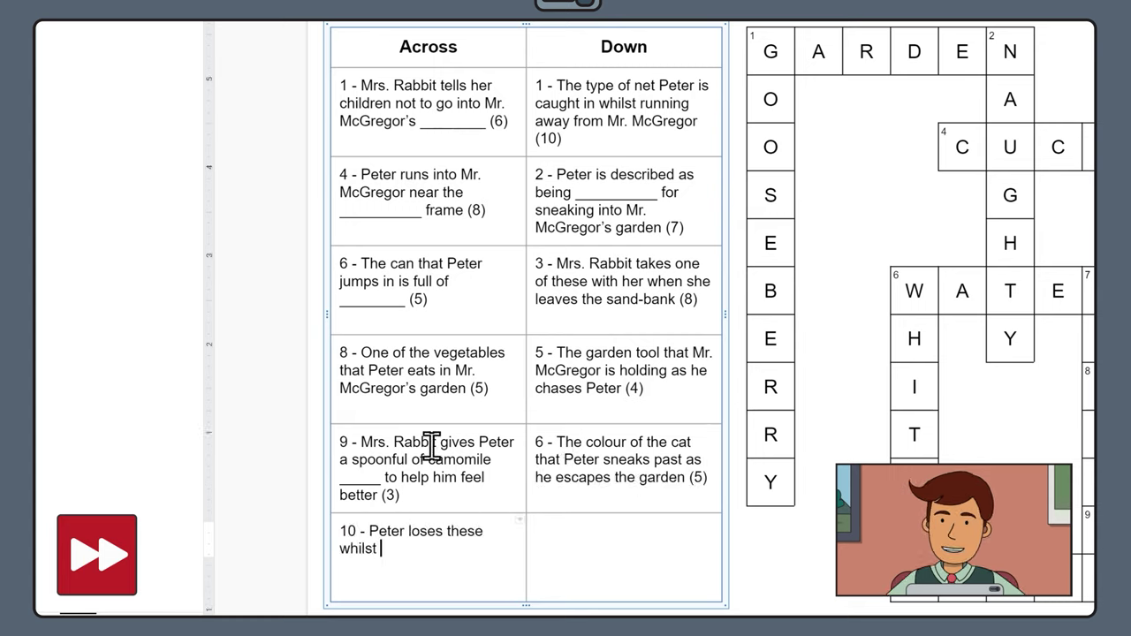
{"action": "type", "text": "running away from Mr. McGregor (5)"}
- Enter the sixth Down clue: "7 - Flopsy, Mopsy, Cotton-tail and Peter are all ________ (7)"
{"action": "left_click", "coordinate": [614, 546]}
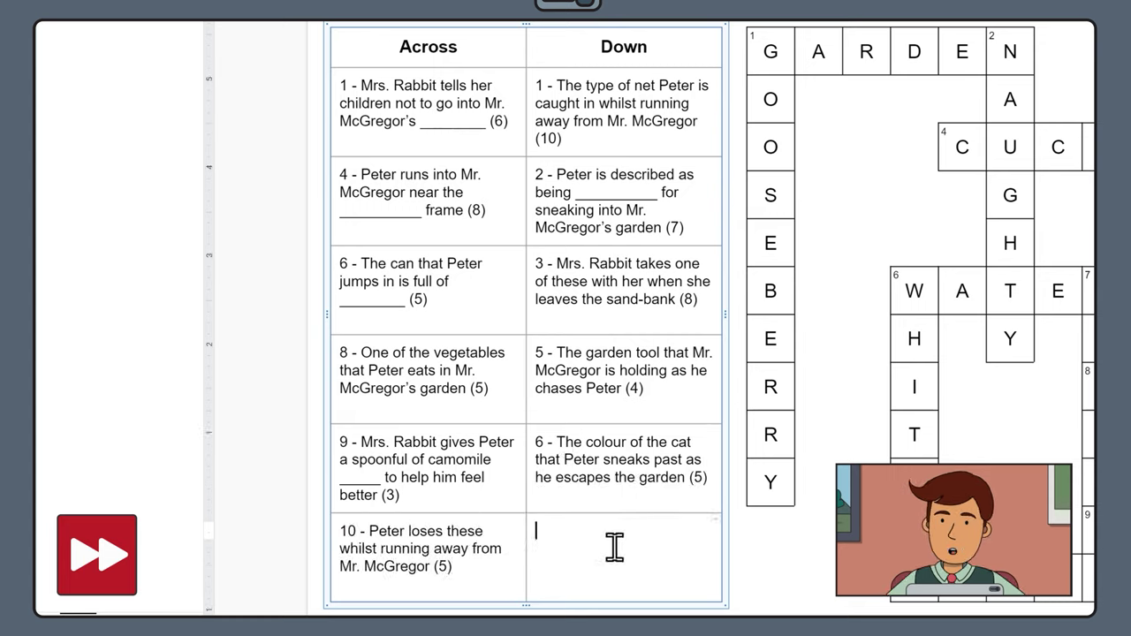
{"action": "type", "text": "7 - Flopsy, Mopsy, Cotton-tail and"}
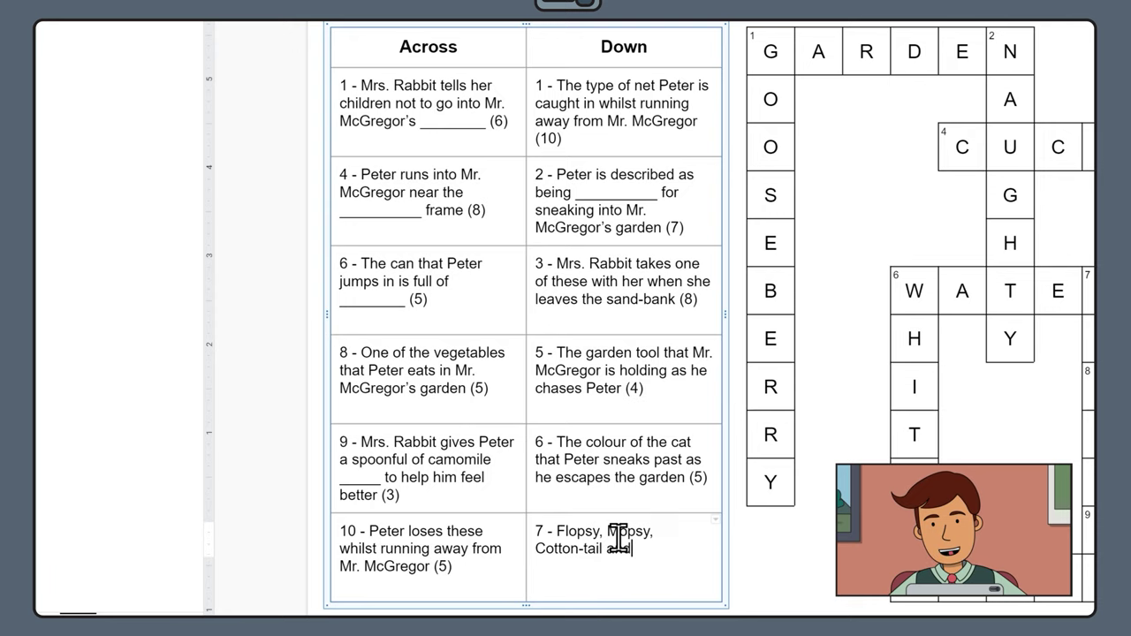
{"action": "type", "text": " Peter are all ________ (7)"}
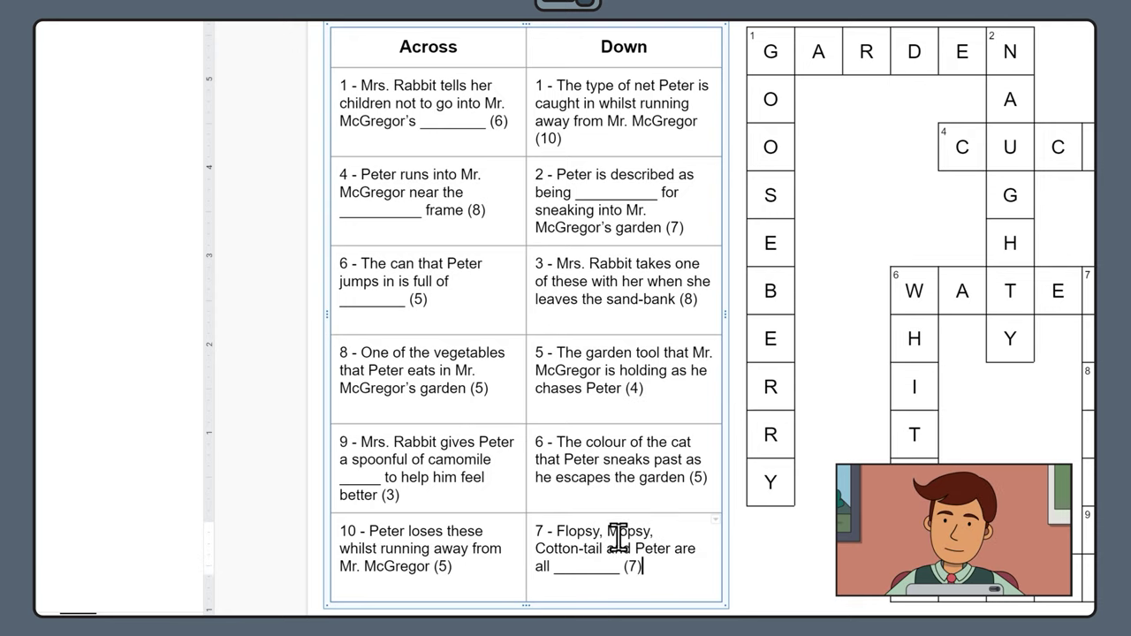
{"action": "key", "text": "Escape"}
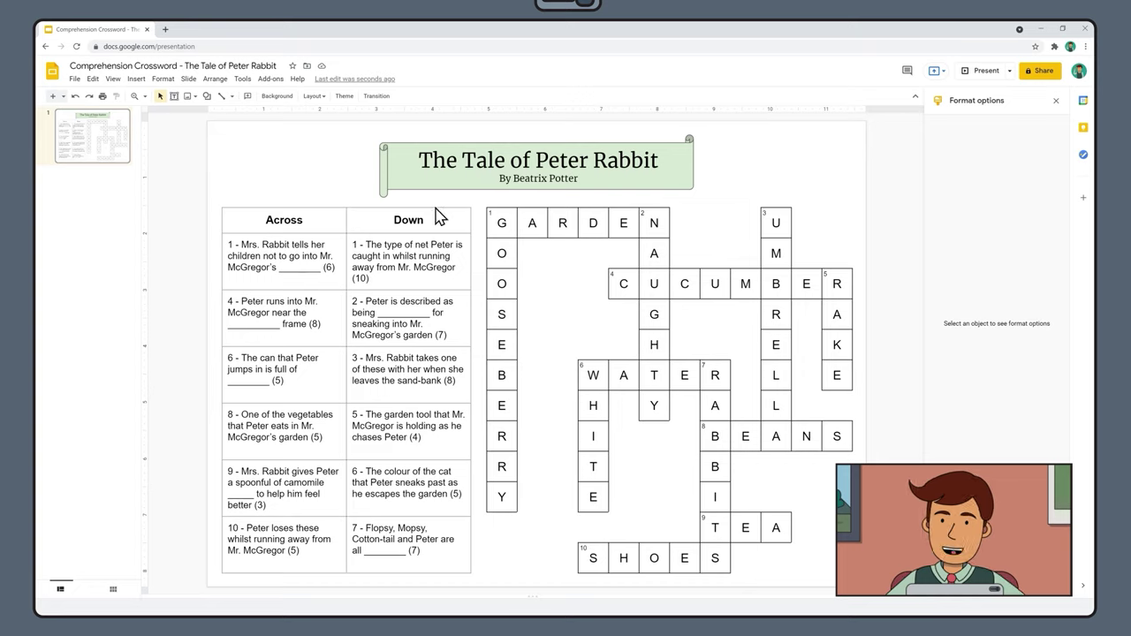
- Make all borders of the Across and Down clue table transparent
{"action": "left_click_drag", "start_coordinate": [266, 220], "coordinate": [389, 526]}
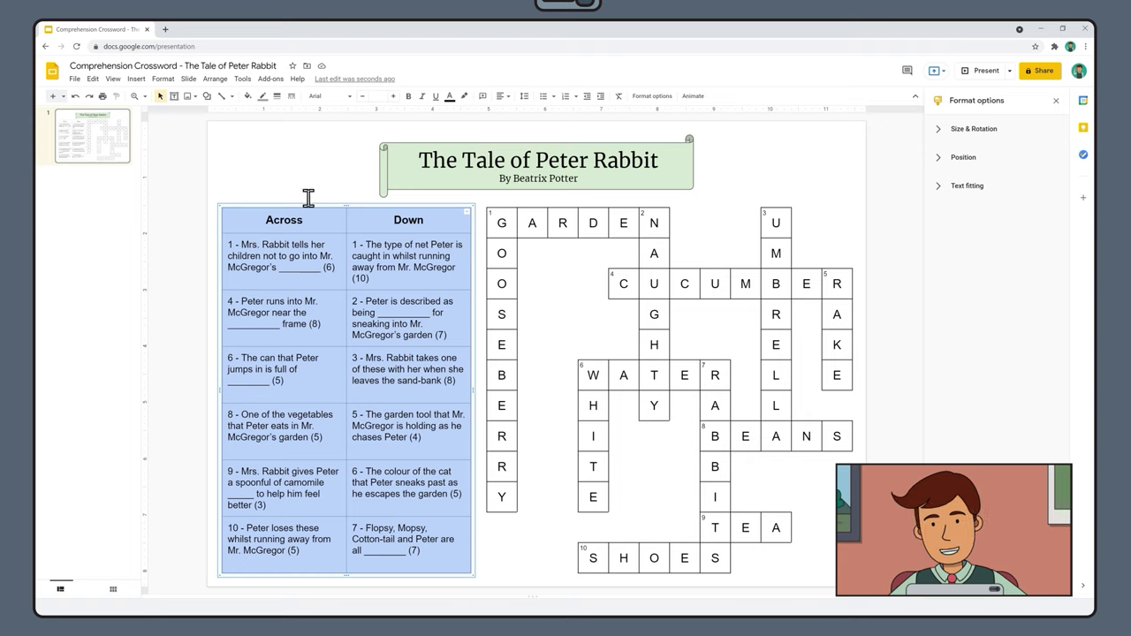
{"action": "left_click", "coordinate": [261, 97]}
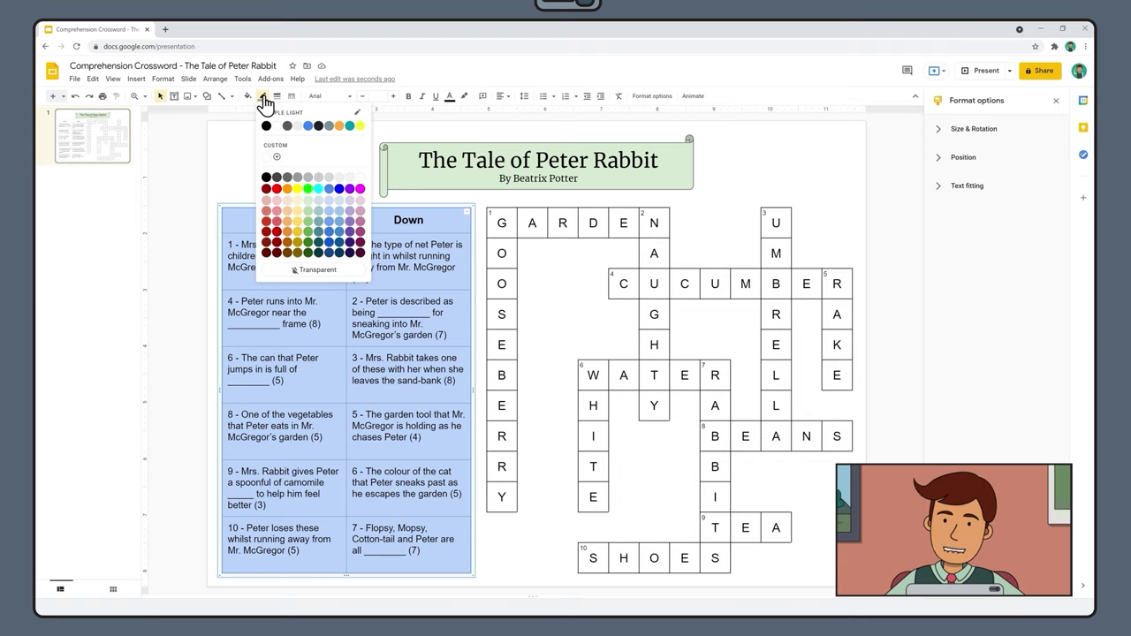
{"action": "left_click", "coordinate": [316, 271]}
{"action": "left_click", "coordinate": [318, 191]}
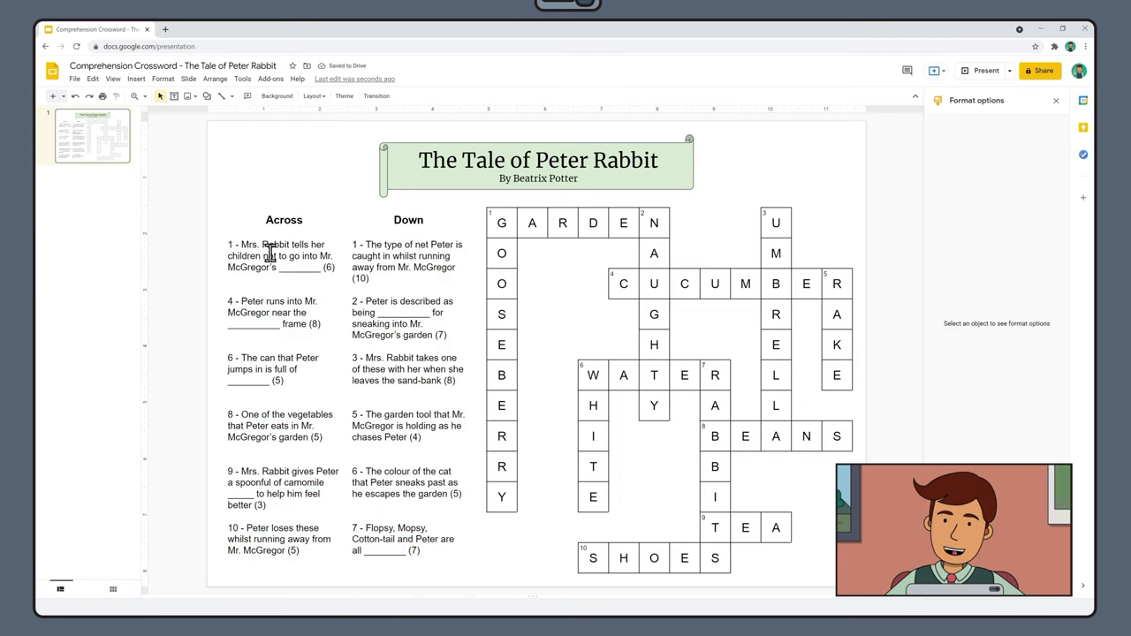
- Give the six Across clue cells a single black outer border, leaving out the heading cell
{"action": "left_click_drag", "start_coordinate": [269, 255], "coordinate": [273, 552]}
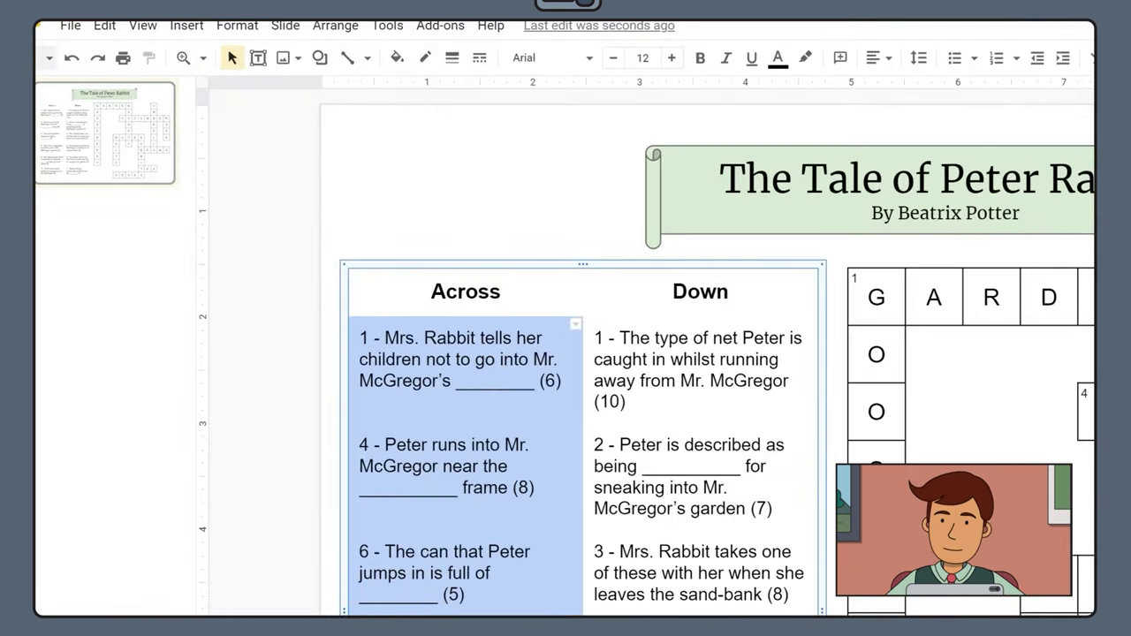
{"action": "left_click", "coordinate": [576, 326]}
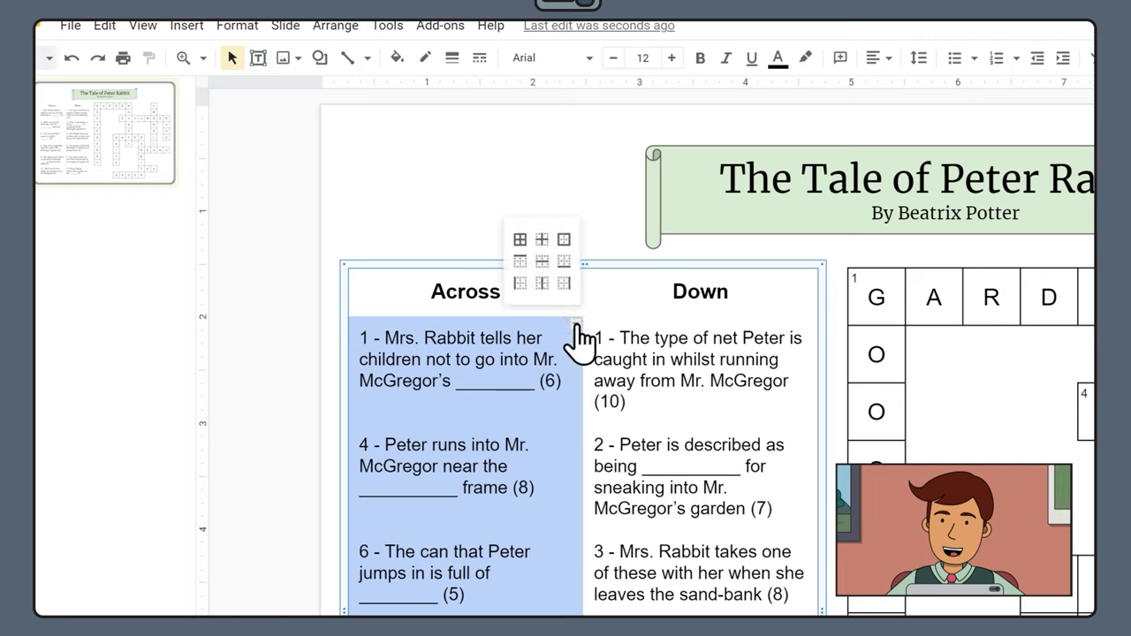
{"action": "left_click", "coordinate": [564, 249]}
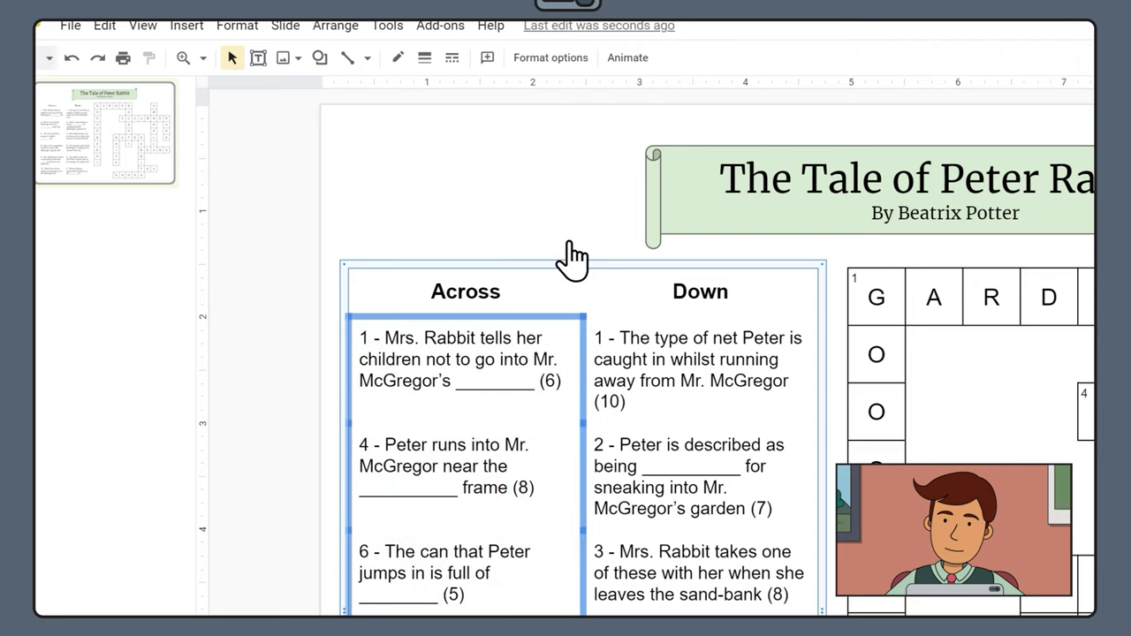
{"action": "left_click", "coordinate": [394, 60]}
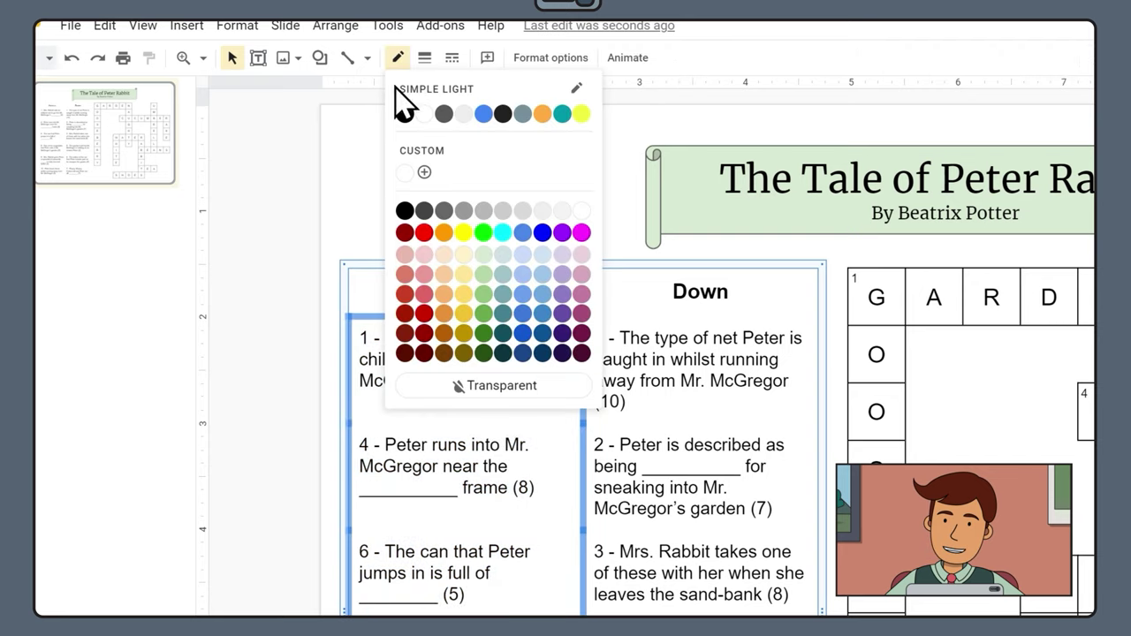
{"action": "left_click", "coordinate": [404, 113]}
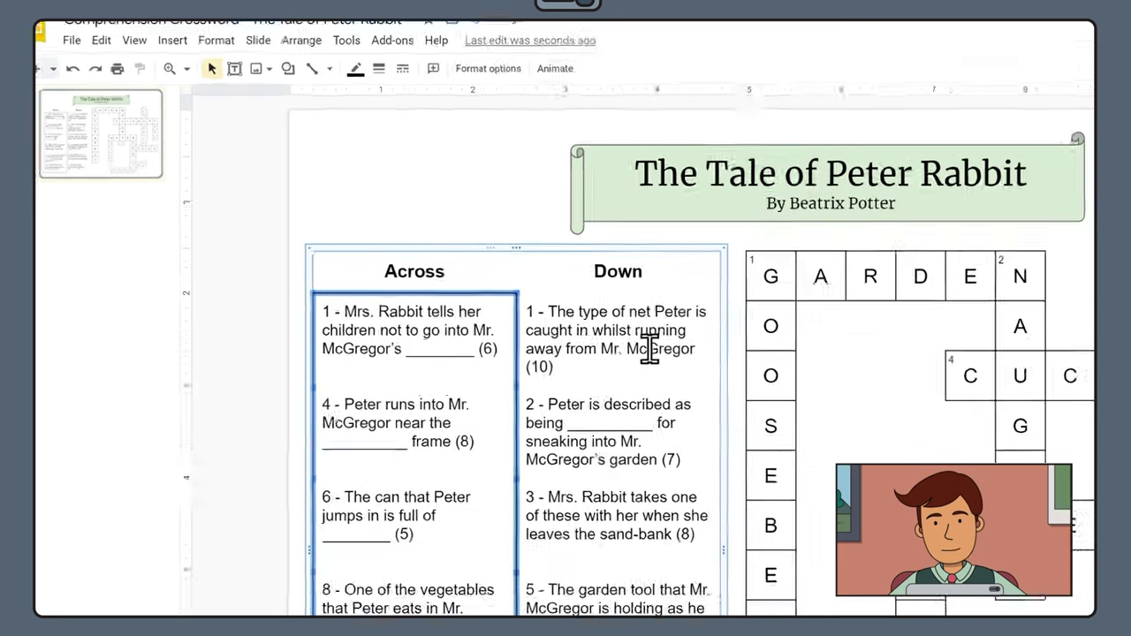
- Give the six Down clue cells a single black outer border, leaving out the heading cell
{"action": "left_click_drag", "start_coordinate": [434, 262], "coordinate": [406, 540]}
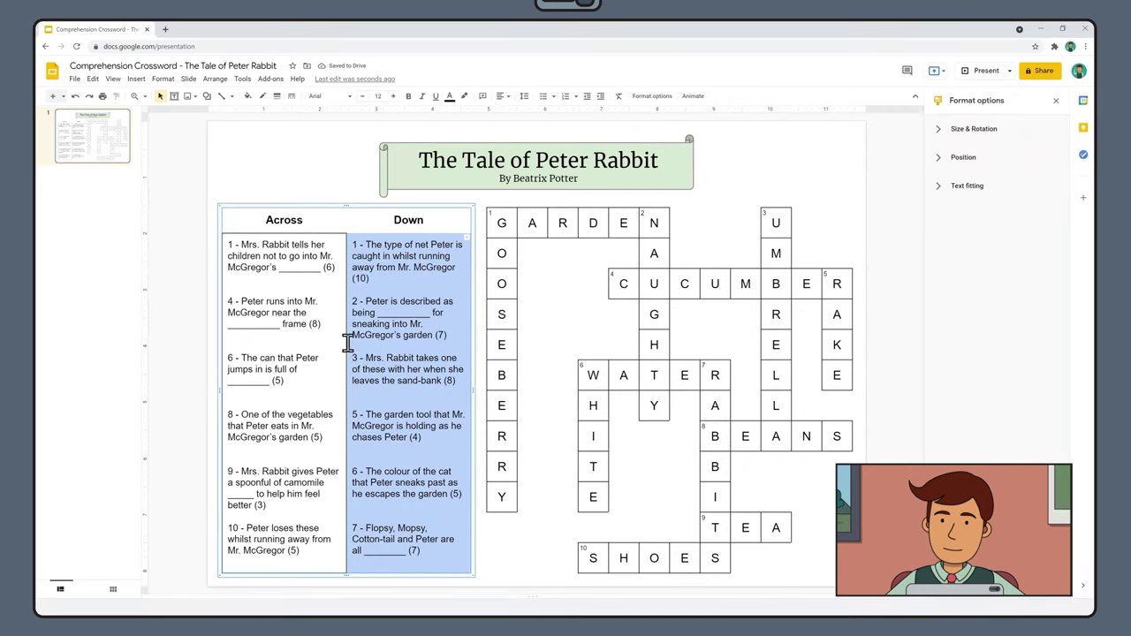
{"action": "left_click", "coordinate": [466, 238]}
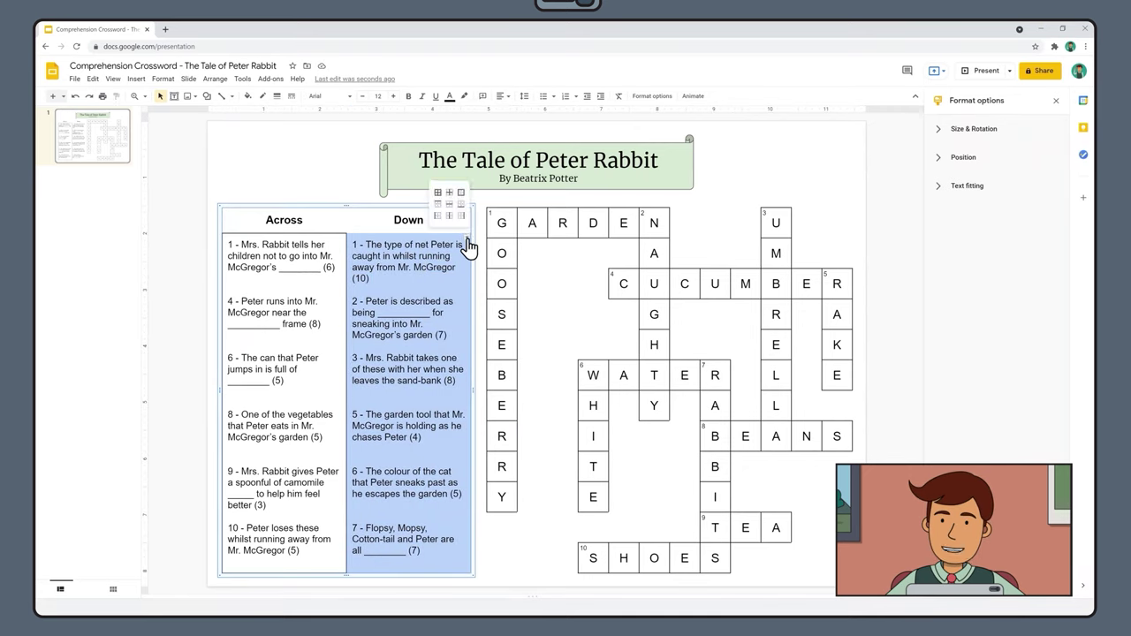
{"action": "left_click", "coordinate": [463, 191]}
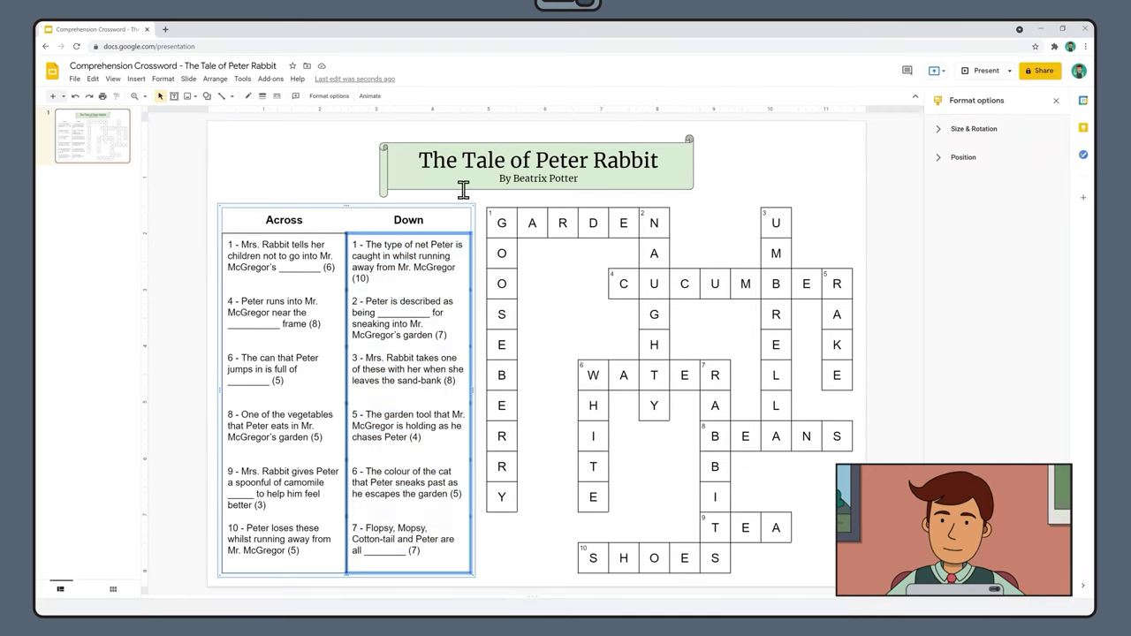
{"action": "left_click", "coordinate": [249, 96]}
{"action": "left_click", "coordinate": [252, 125]}
{"action": "left_click", "coordinate": [265, 154]}
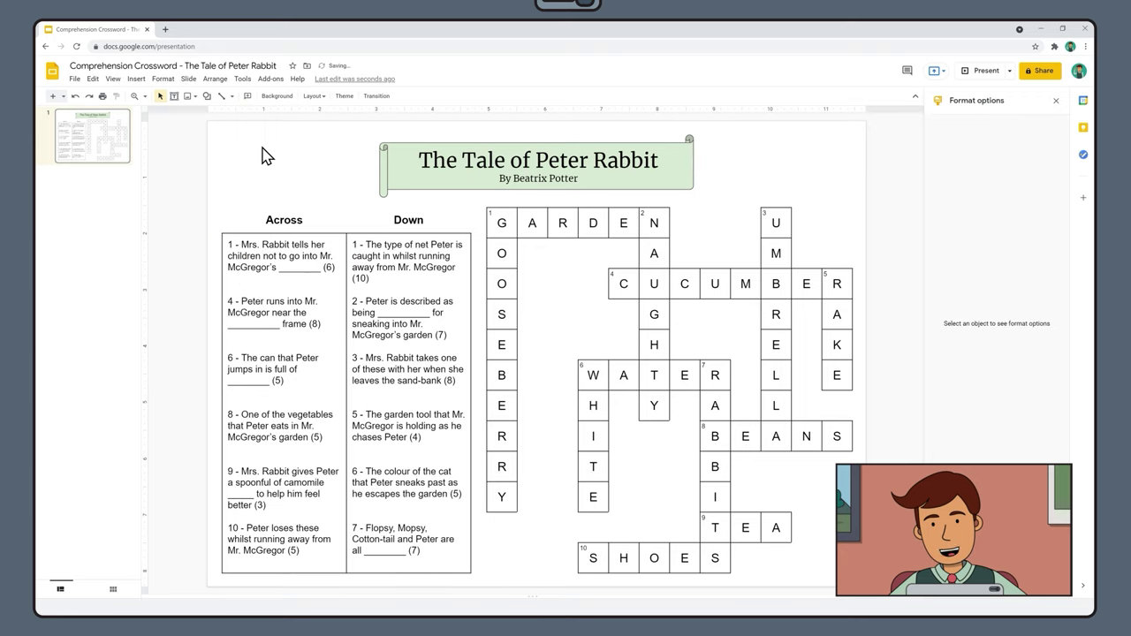
- Set the borders of the Across and Down heading cells to black
{"action": "left_click_drag", "start_coordinate": [240, 217], "coordinate": [402, 226]}
{"action": "left_click", "coordinate": [262, 97]}
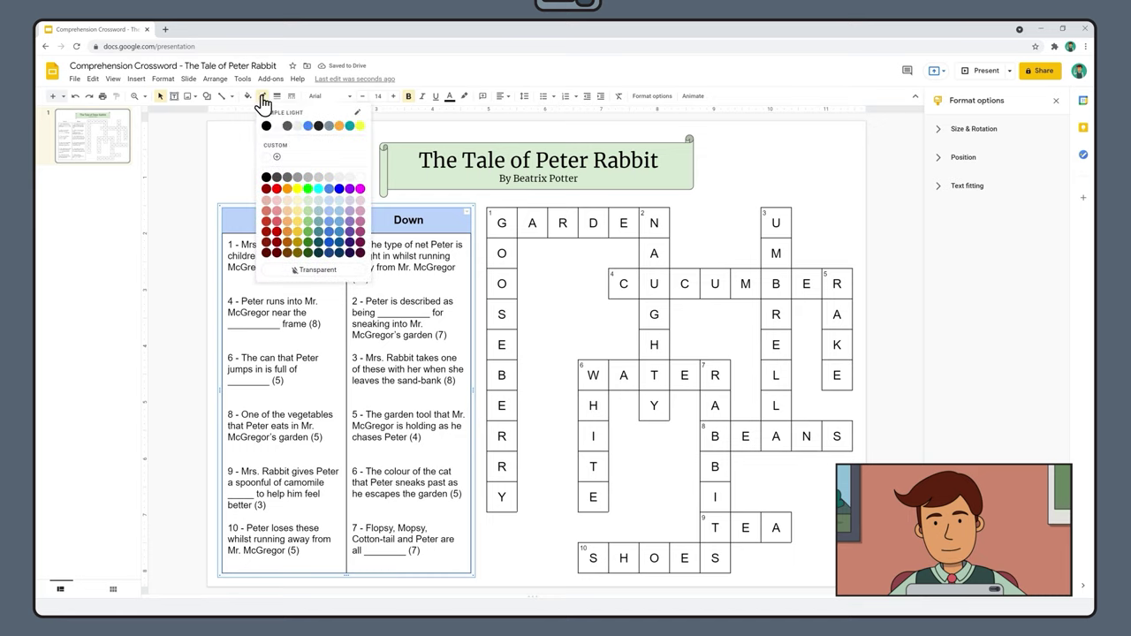
{"action": "left_click", "coordinate": [266, 126]}
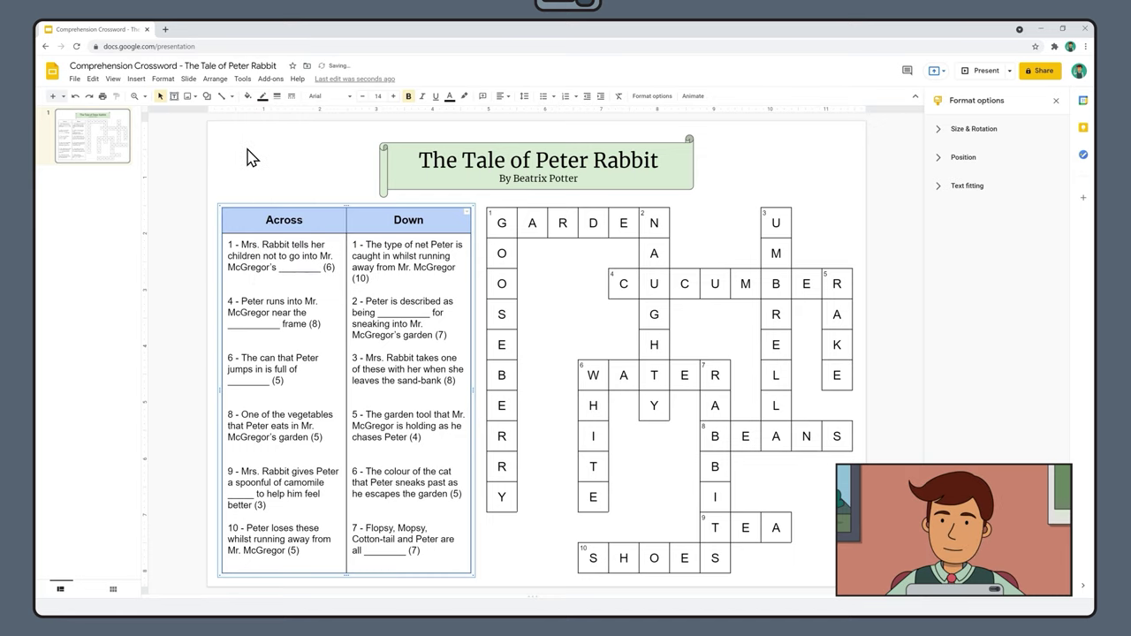
{"action": "left_click", "coordinate": [251, 156]}
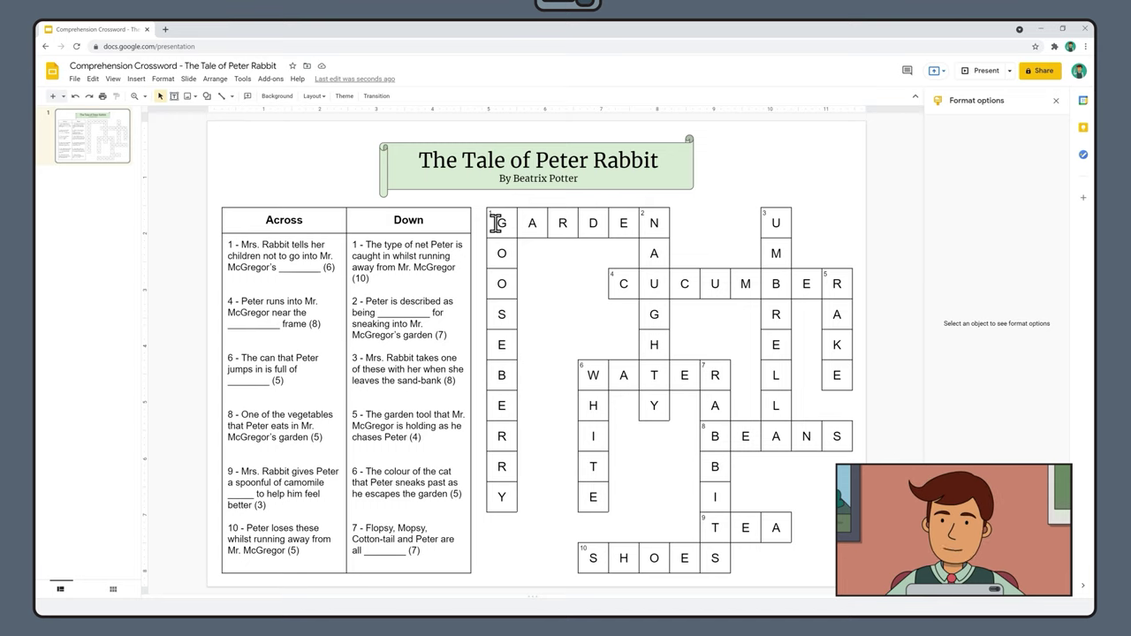
- Delete all the answer letters from the crossword grid, keeping the cell outlines and clue numbers
{"action": "left_click_drag", "start_coordinate": [497, 222], "coordinate": [716, 465]}
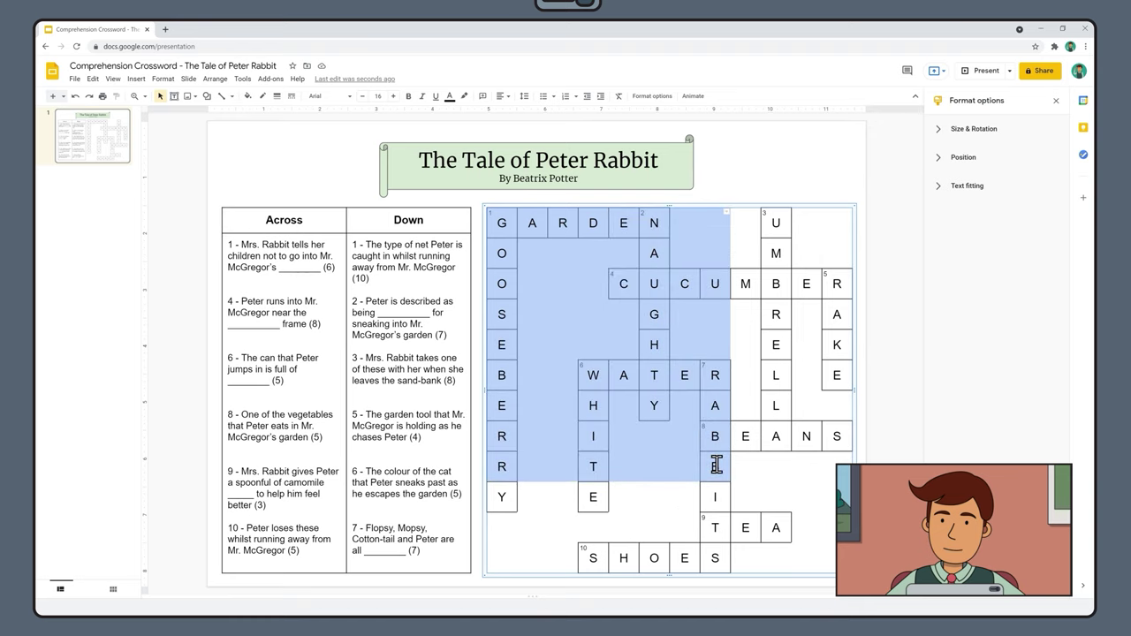
{"action": "key", "text": "Delete"}
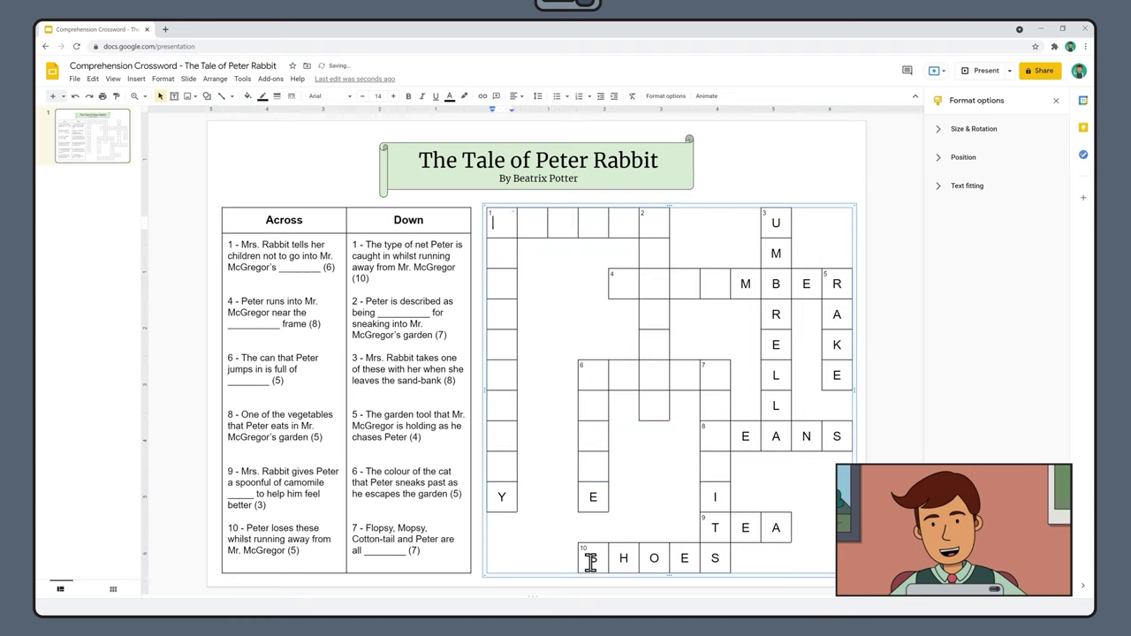
{"action": "left_click_drag", "start_coordinate": [502, 553], "coordinate": [736, 455]}
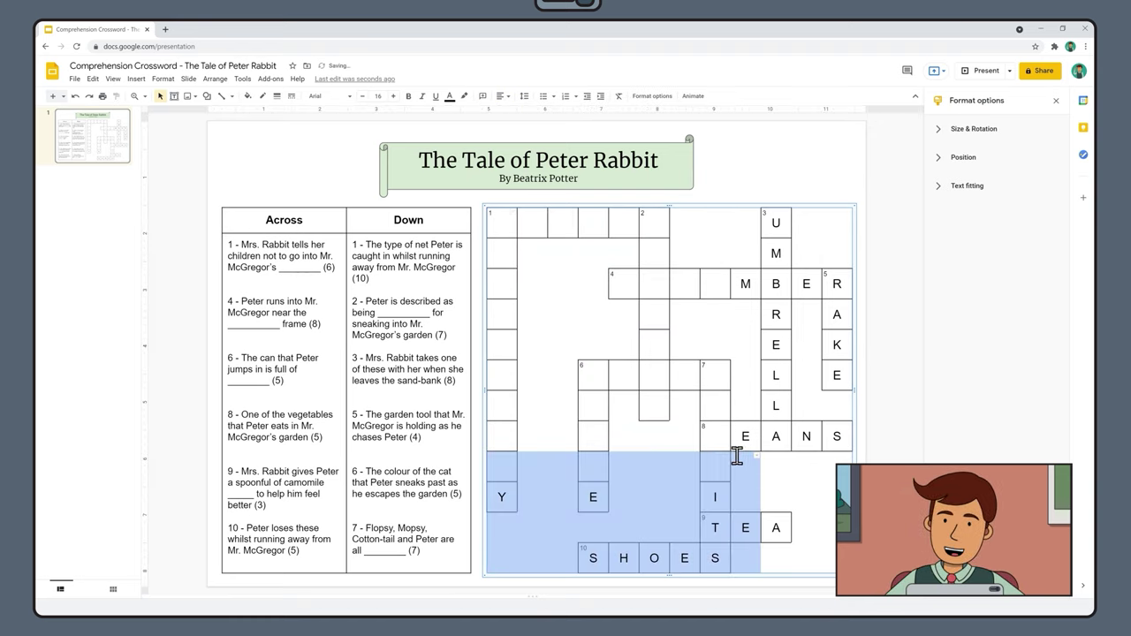
{"action": "key", "text": "Delete"}
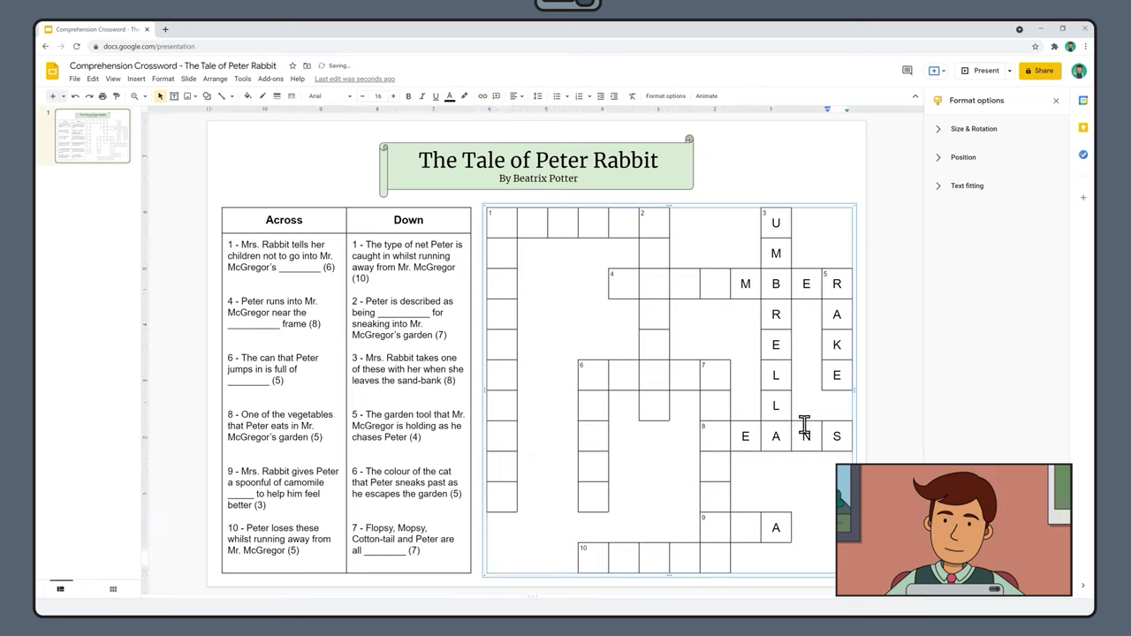
{"action": "left_click_drag", "start_coordinate": [802, 429], "coordinate": [764, 220]}
{"action": "key", "text": "Delete"}
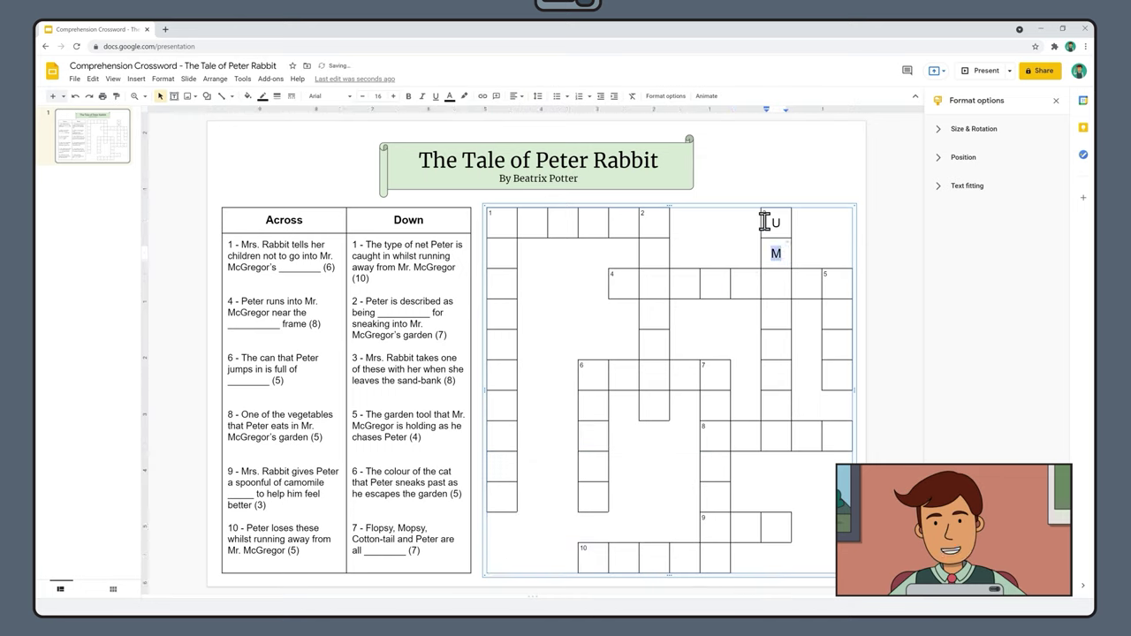
{"action": "key", "text": "Delete"}
{"action": "left_click", "coordinate": [731, 252]}
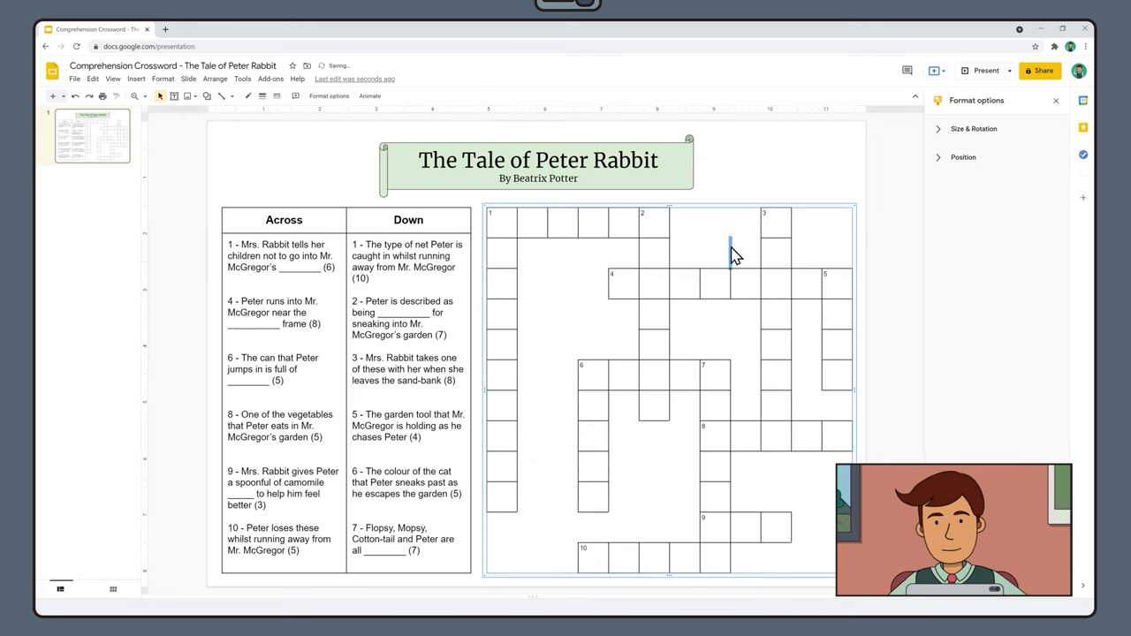
- Set the font size of all cells in the empty crossword grid to 16
{"action": "left_click", "coordinate": [509, 225]}
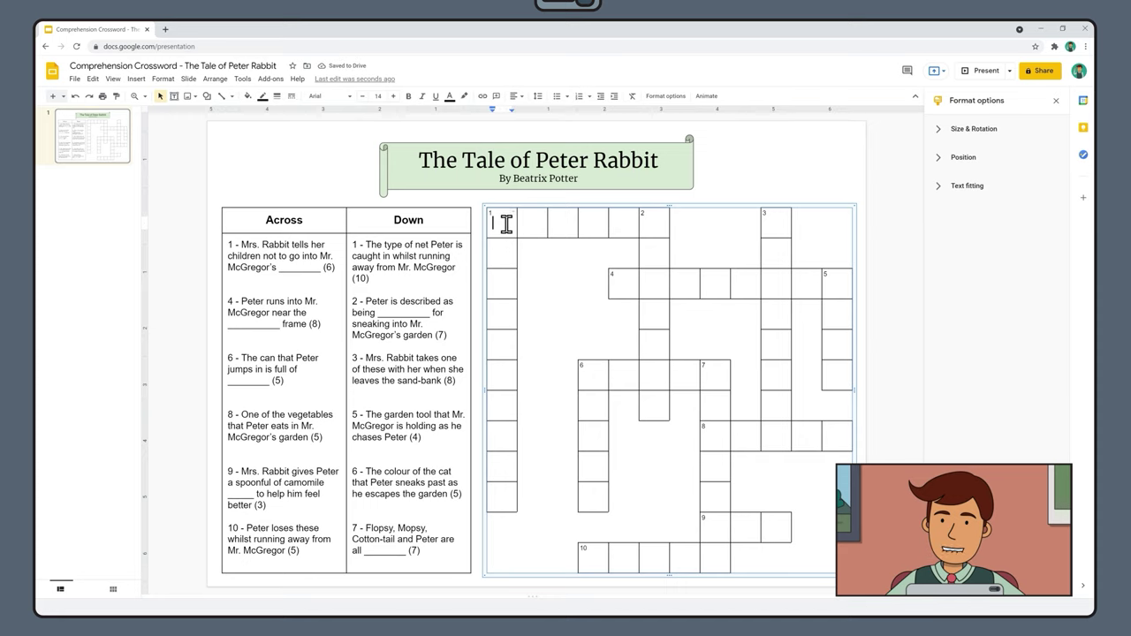
{"action": "left_click_drag", "start_coordinate": [505, 224], "coordinate": [831, 554]}
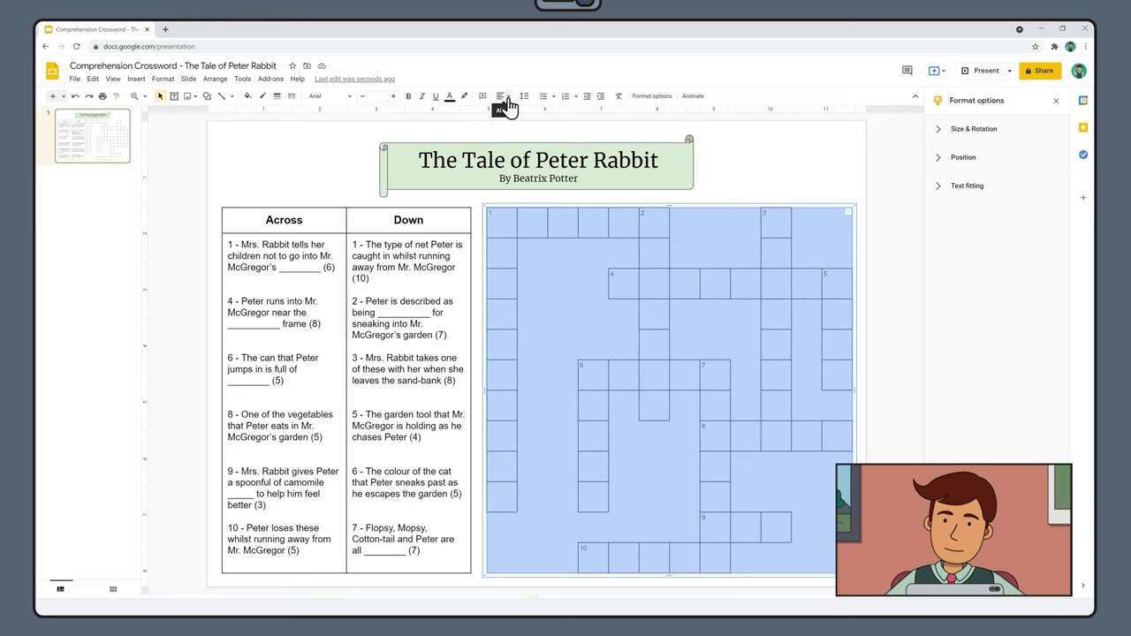
{"action": "left_click", "coordinate": [378, 95]}
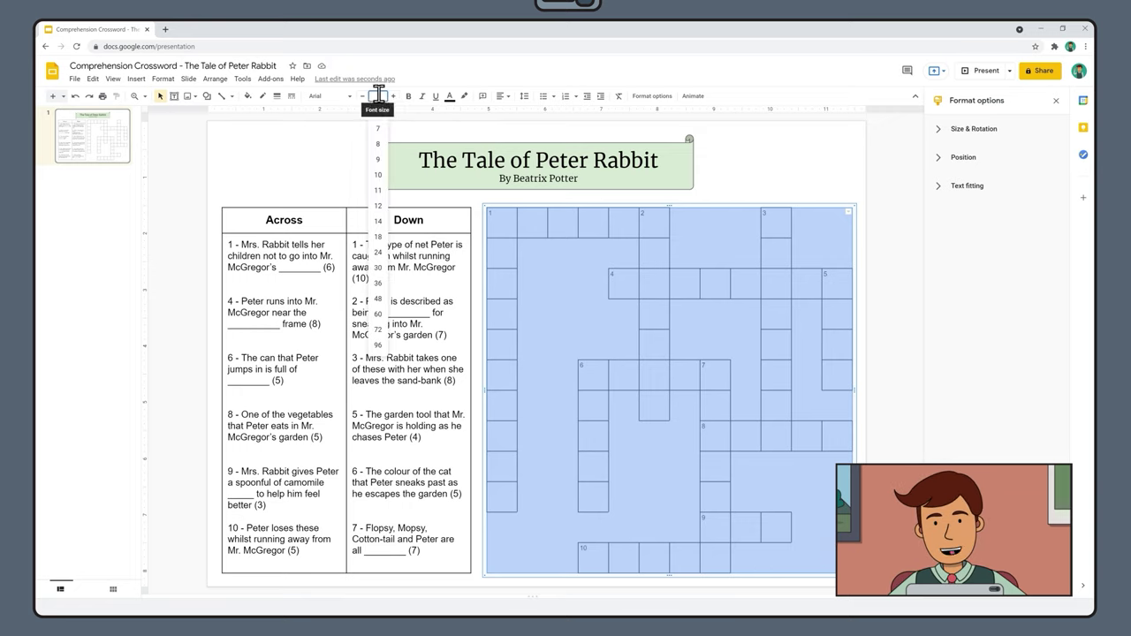
{"action": "left_click", "coordinate": [378, 221]}
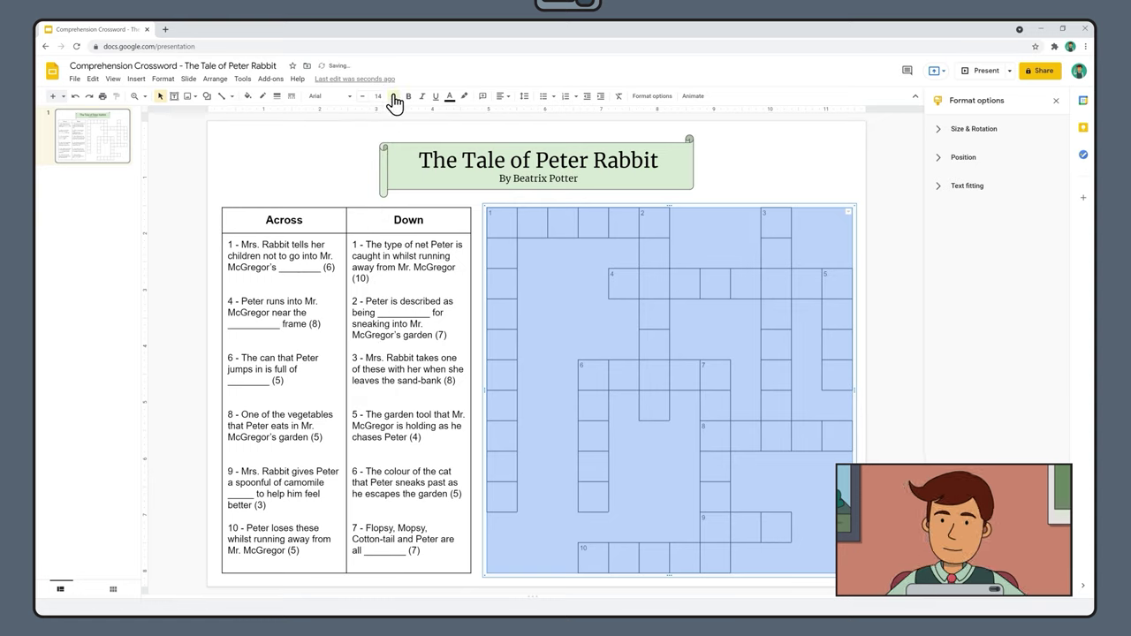
{"action": "left_click", "coordinate": [394, 96]}
{"action": "left_click", "coordinate": [393, 96]}
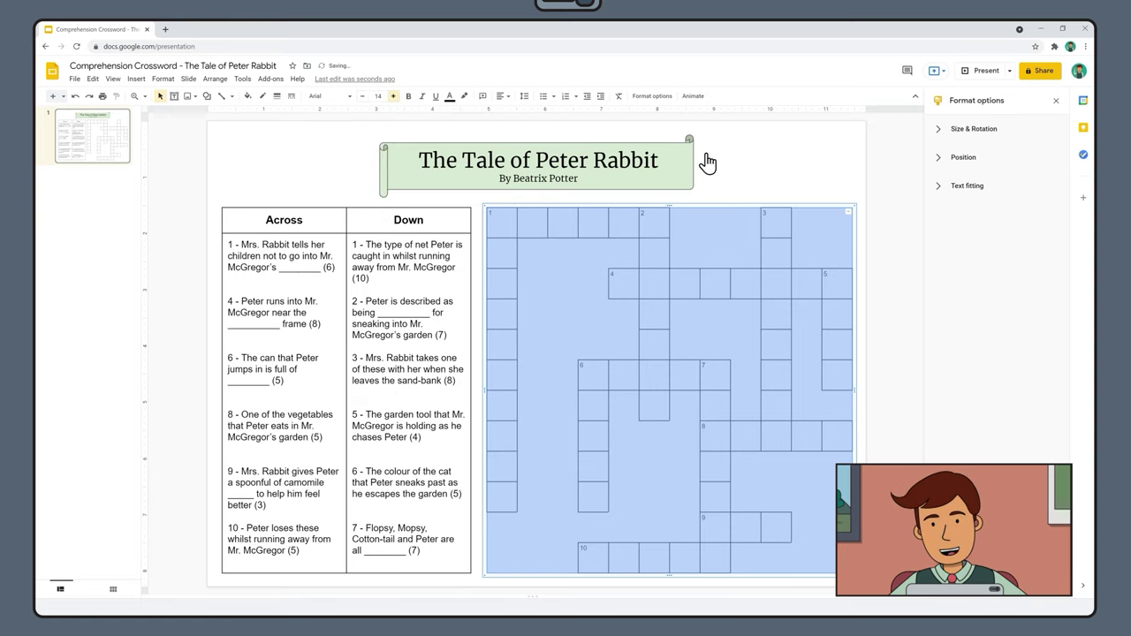
- Align the text of all crossword grid cells to the vertical middle and deselect the grid
{"action": "left_click", "coordinate": [503, 97]}
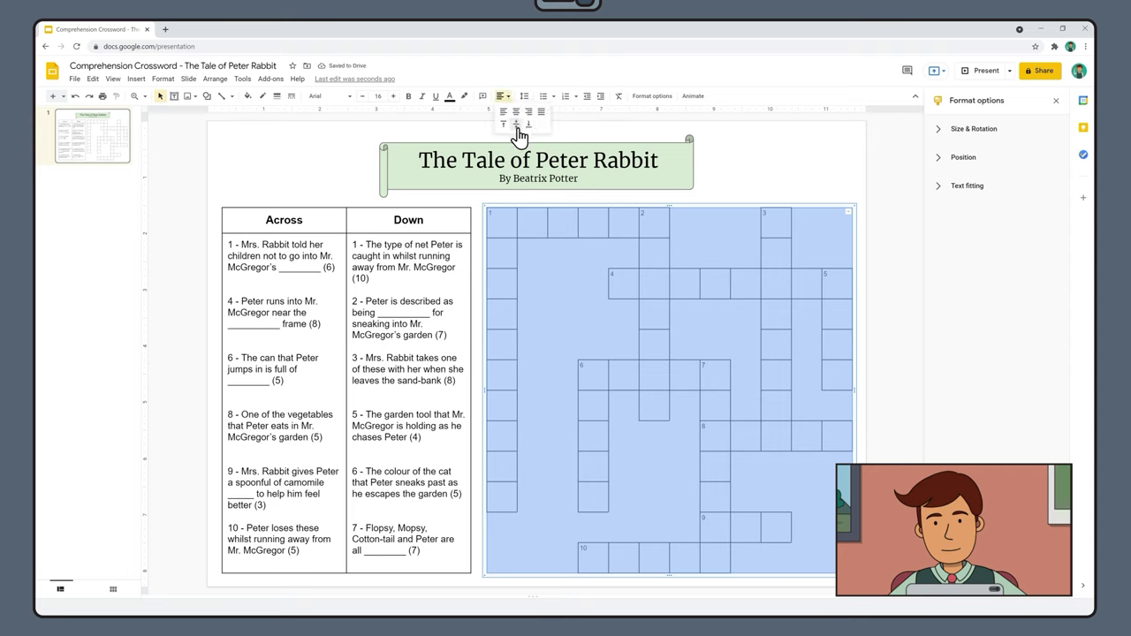
{"action": "left_click", "coordinate": [517, 131]}
{"action": "left_click", "coordinate": [737, 171]}
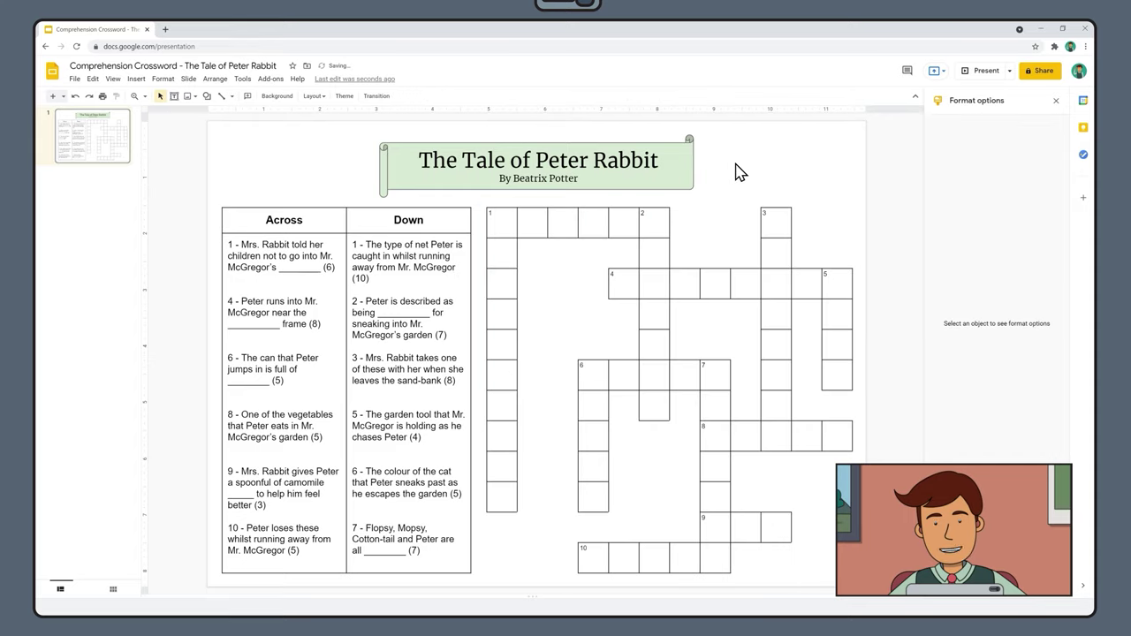